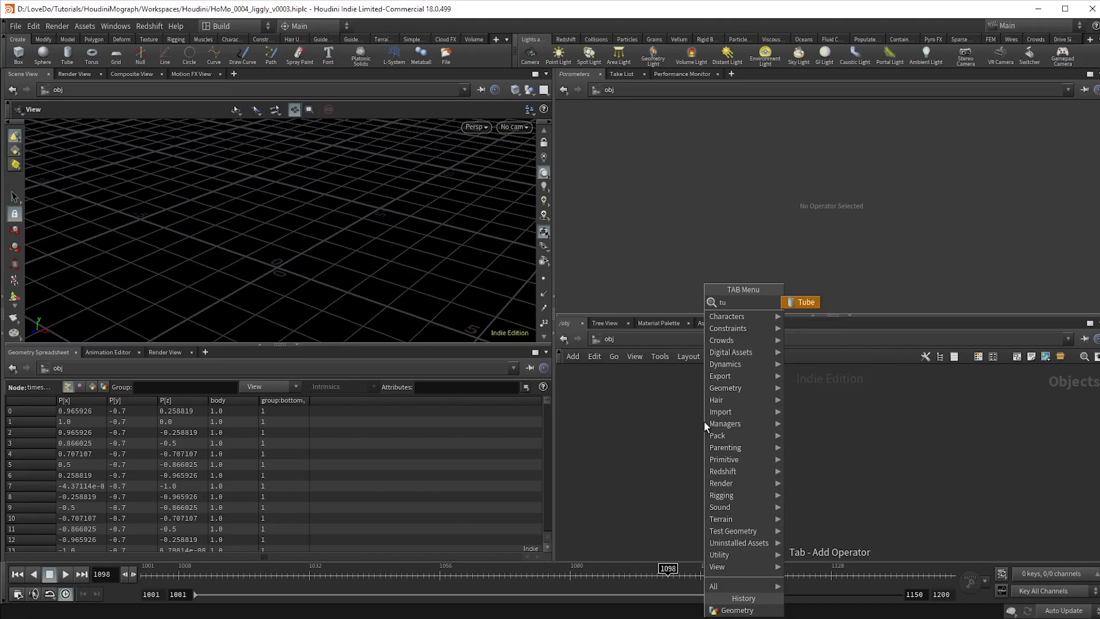
Create a Tube object and enter its geometry network
key(Return)
click(704, 421)
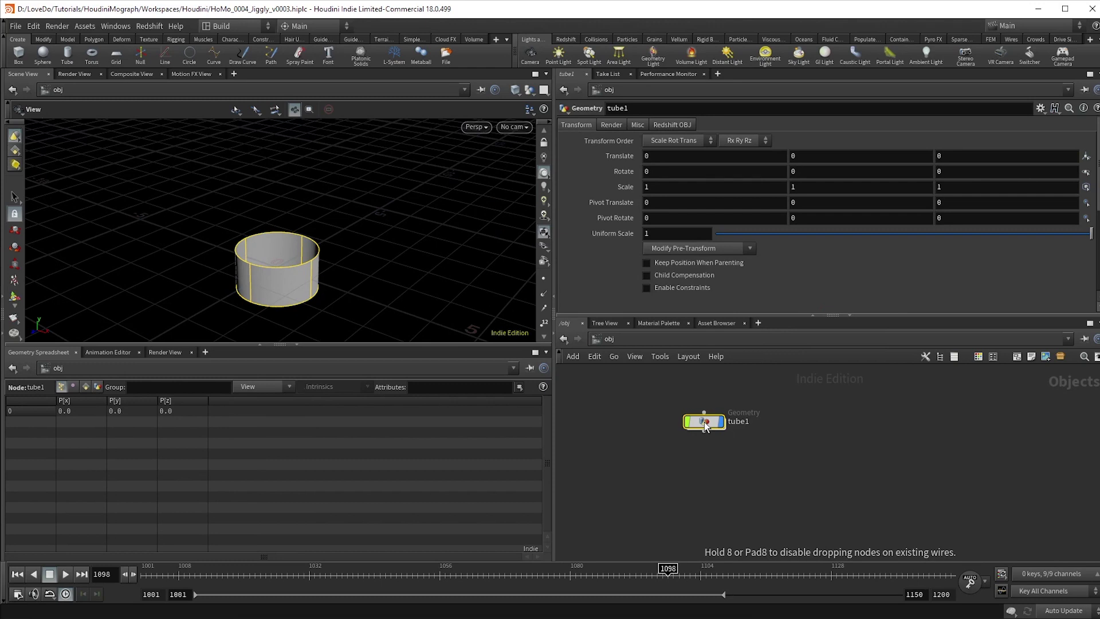
double_click(704, 423)
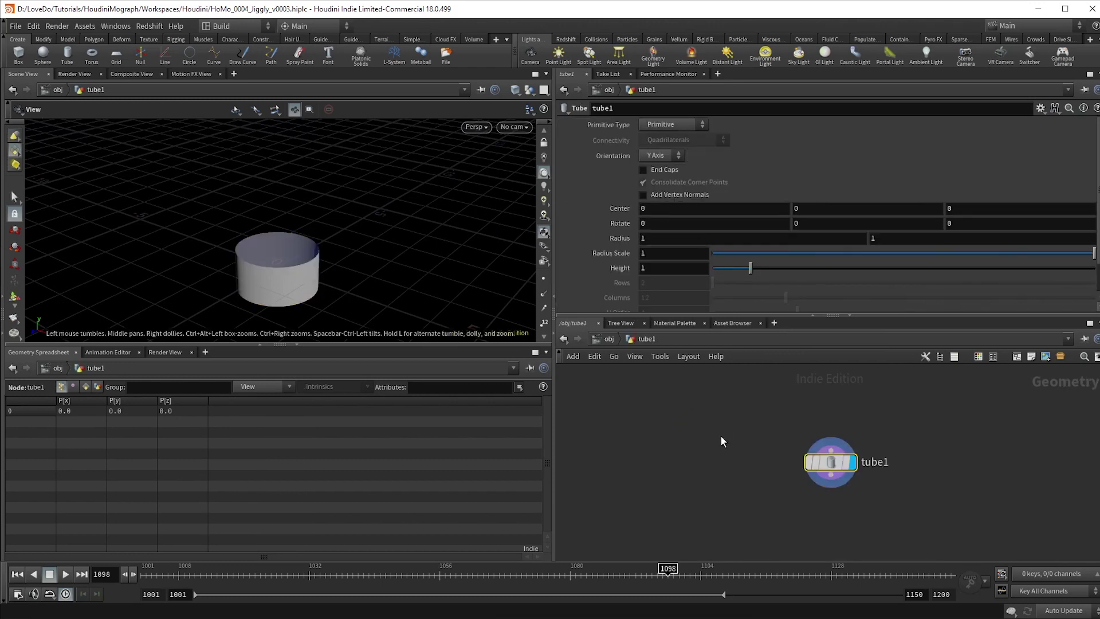
Drive the tube's Center Y by half its height with the relative reference ch("height")/2
right_click(691, 267)
click(739, 345)
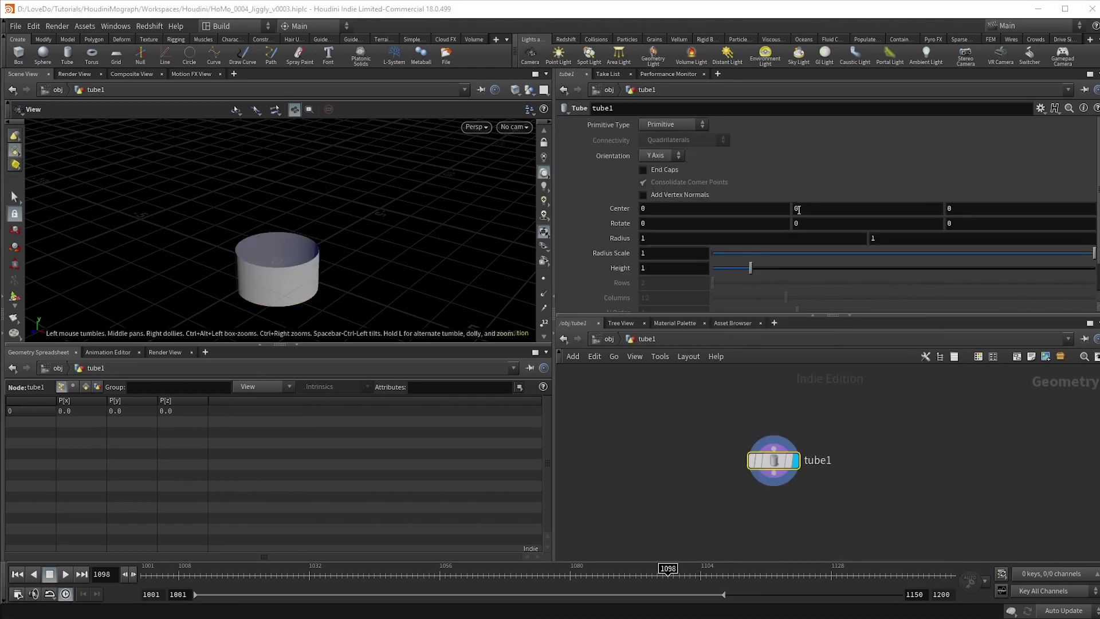
right_click(798, 210)
click(859, 320)
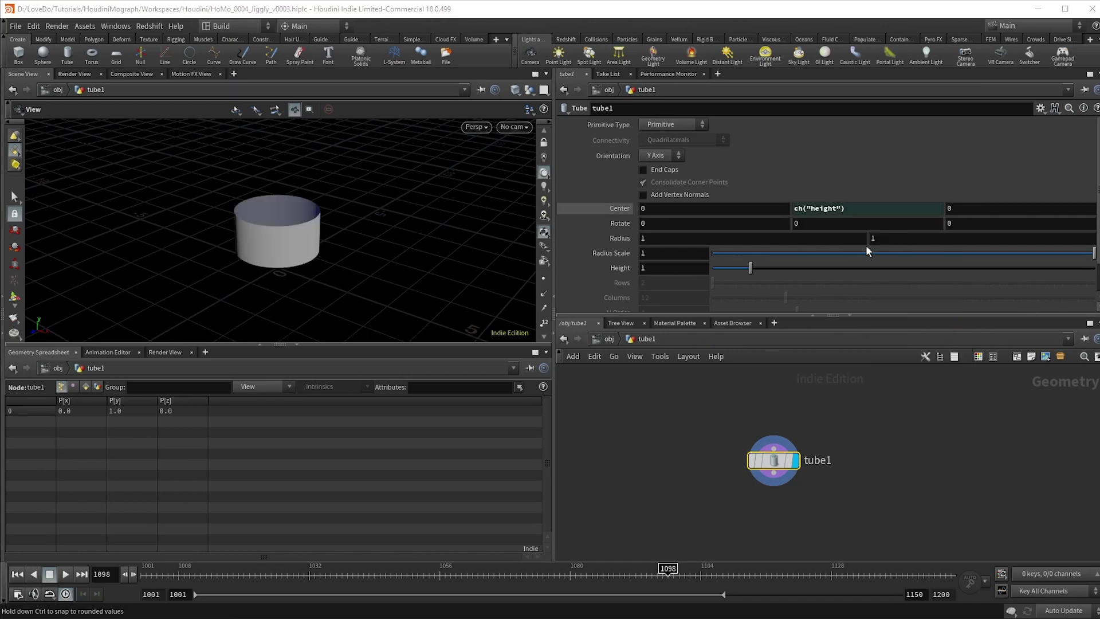
click(864, 209)
text(/2)
key(Return)
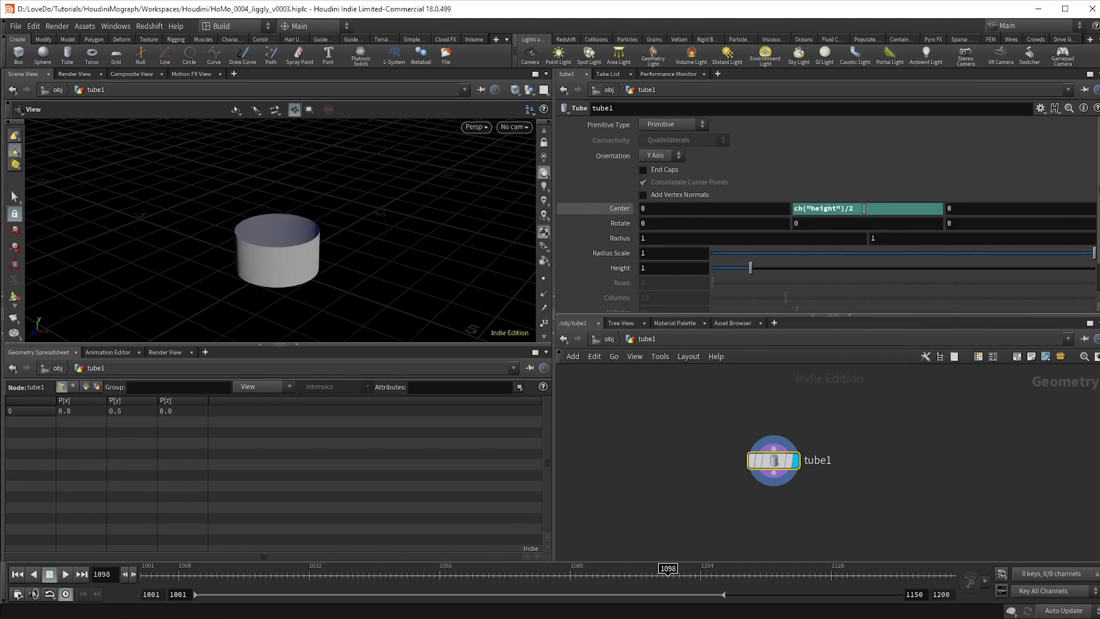
Set the tube's height to 2
right_drag(428, 315, 347, 253)
middle_drag(348, 253, 396, 257)
drag(330, 294, 331, 301)
text(2)
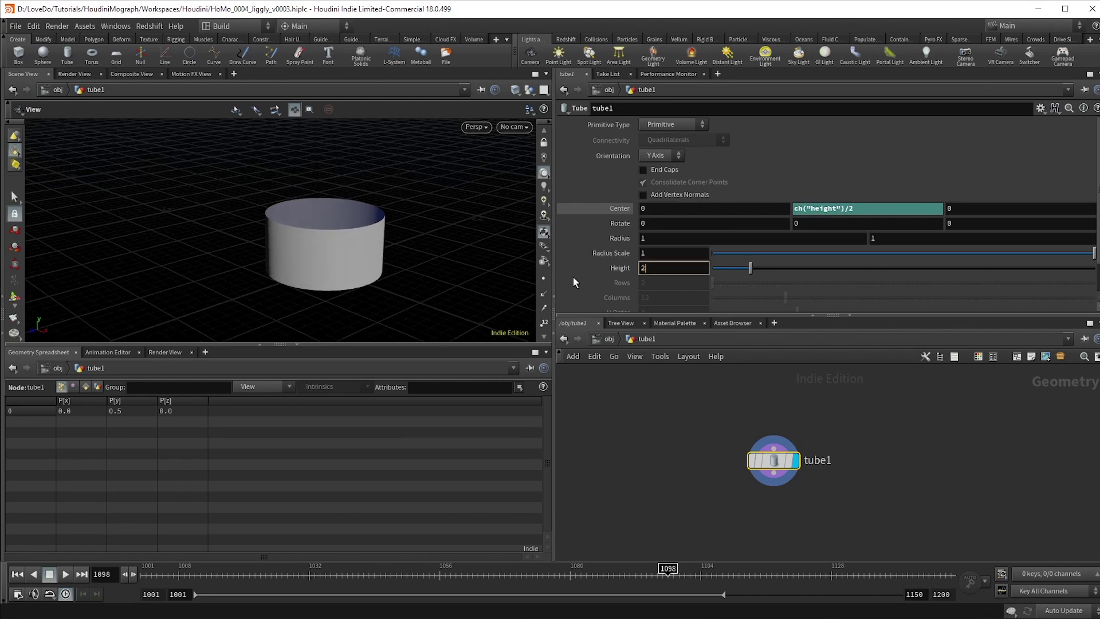
key(Return)
Make the tube a Polygon primitive with end caps, 18 columns and 7 rows
drag(373, 209, 381, 224)
click(673, 125)
click(668, 140)
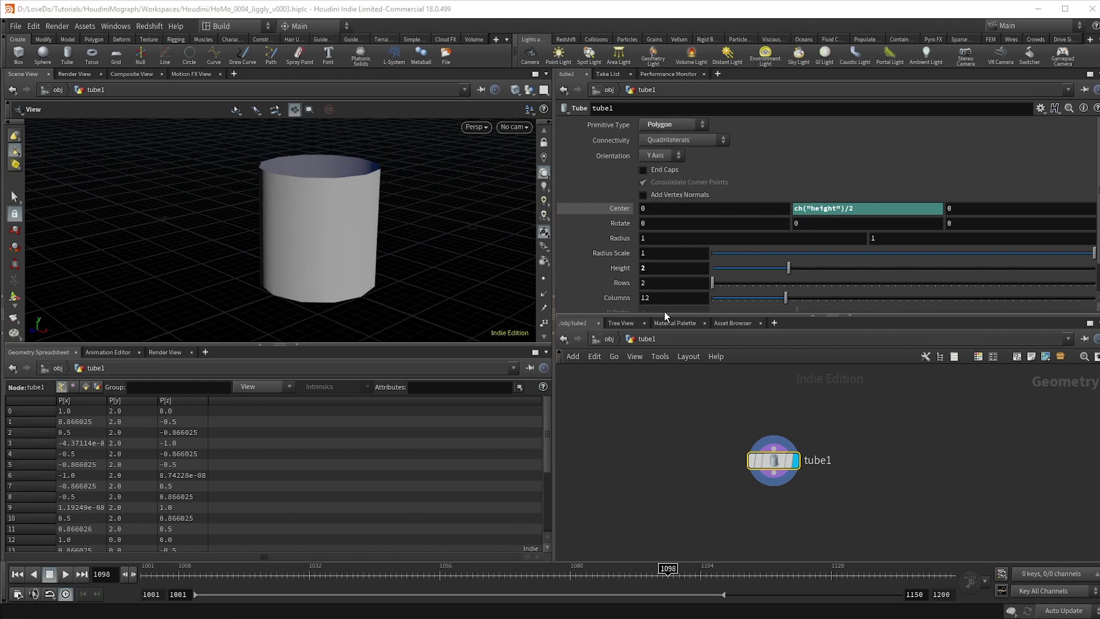
click(642, 170)
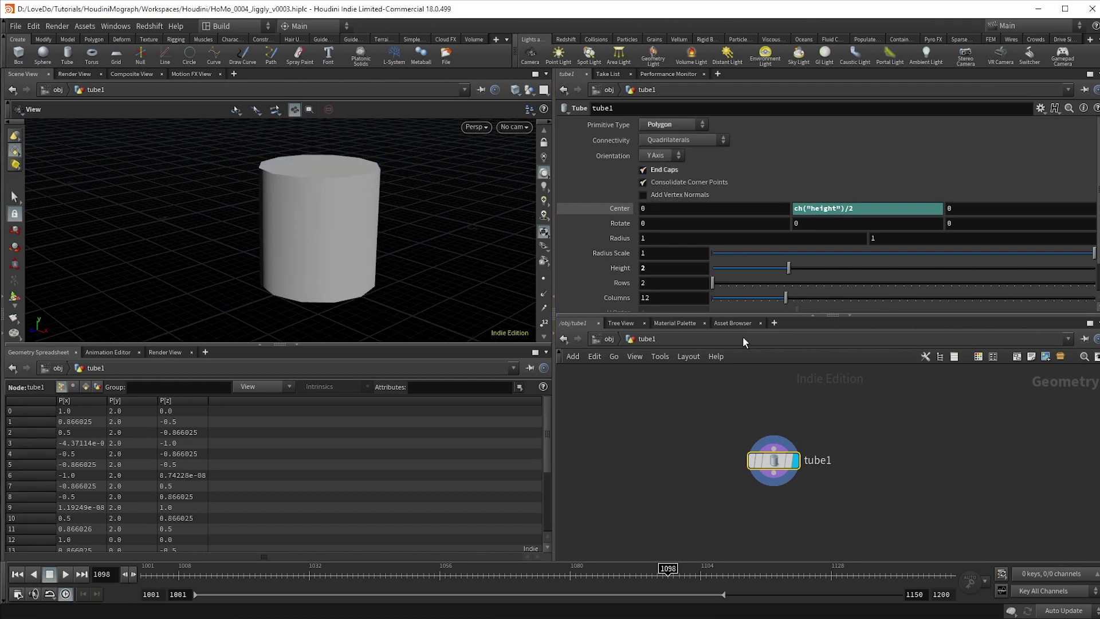
drag(815, 297, 835, 298)
click(752, 283)
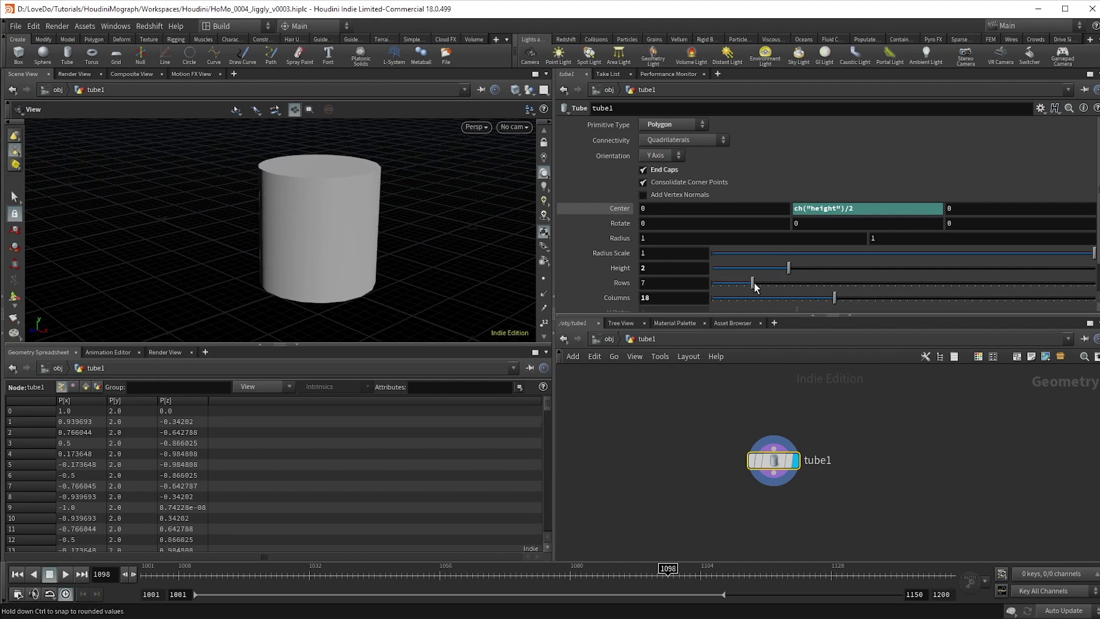
Add a Sphere node, link its Center Y to the tube's height by relative reference, and show it as a template
key(Tab)
click(866, 428)
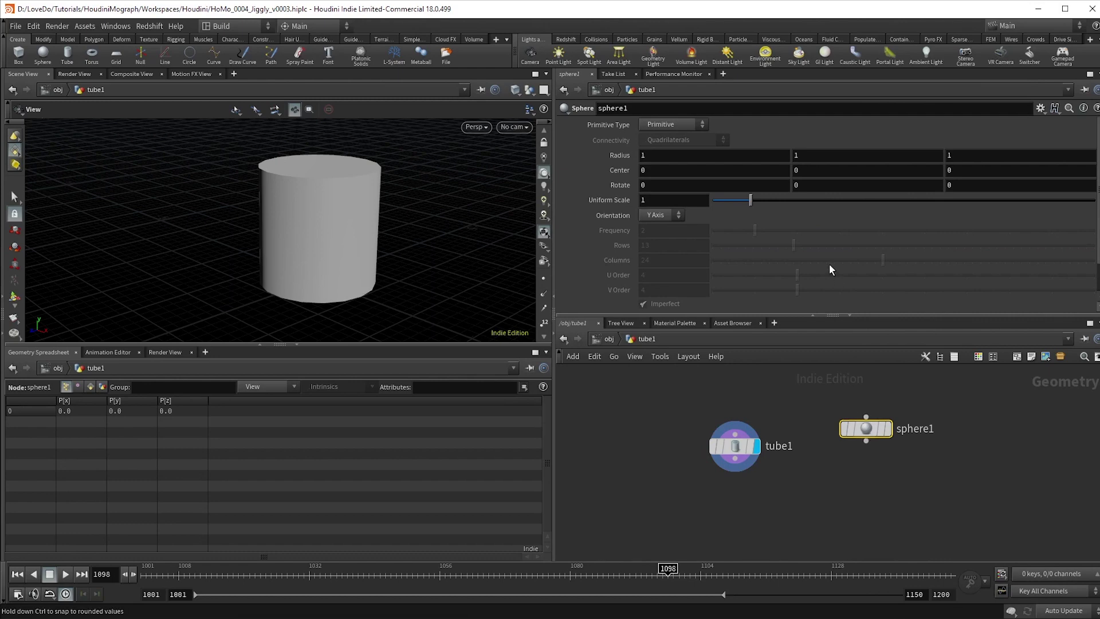
right_click(831, 175)
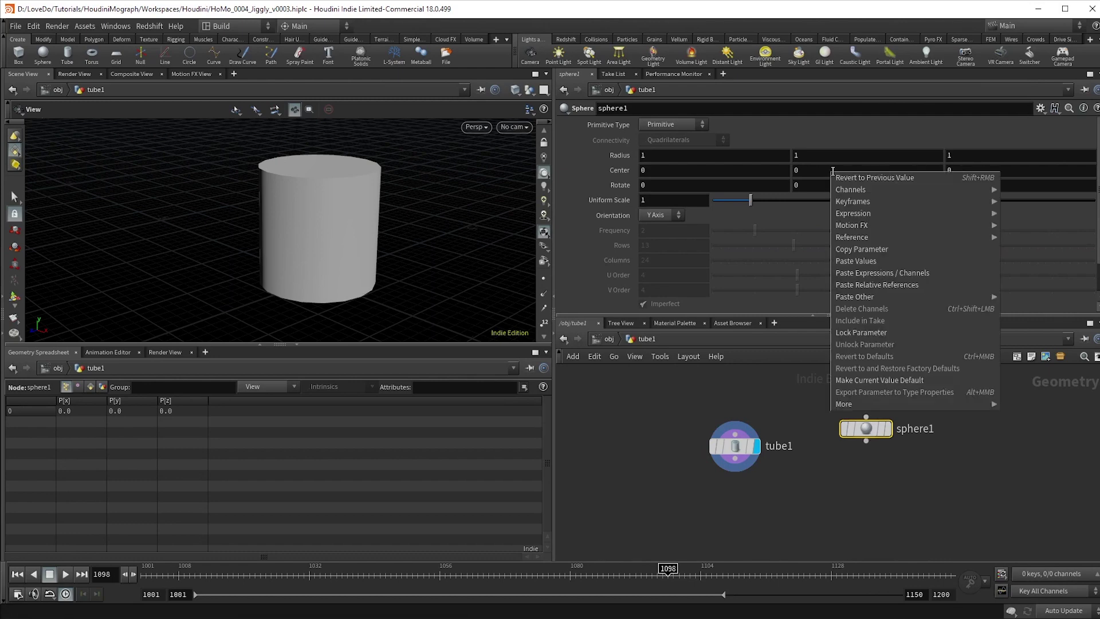
click(895, 285)
click(890, 449)
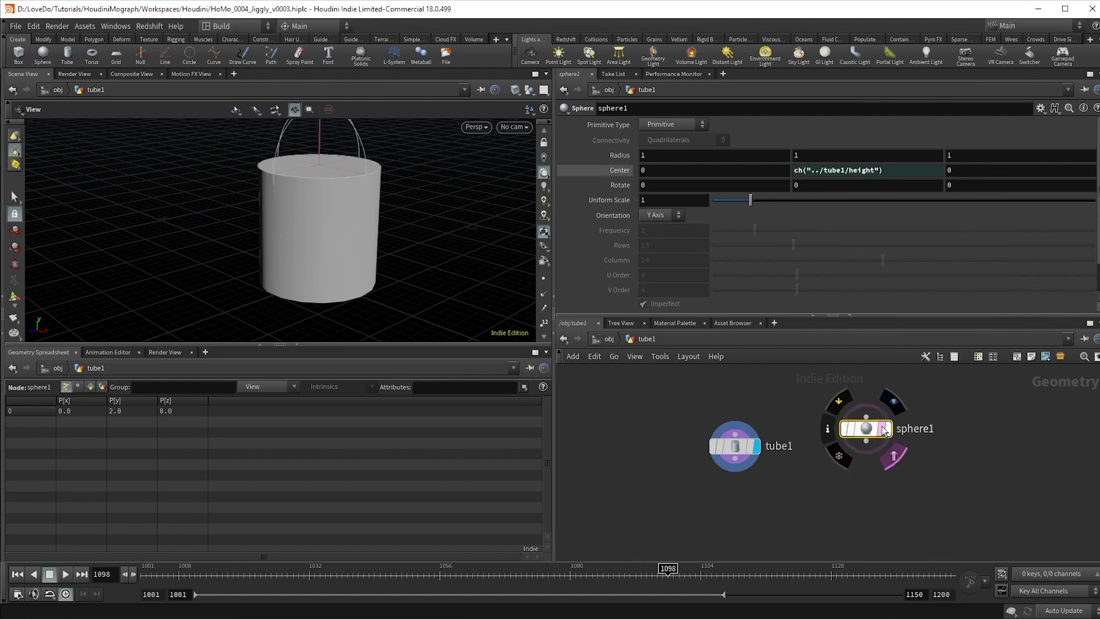
Set the sphere's primitive type to Polygon Mesh
drag(280, 167, 344, 217)
click(676, 124)
click(673, 161)
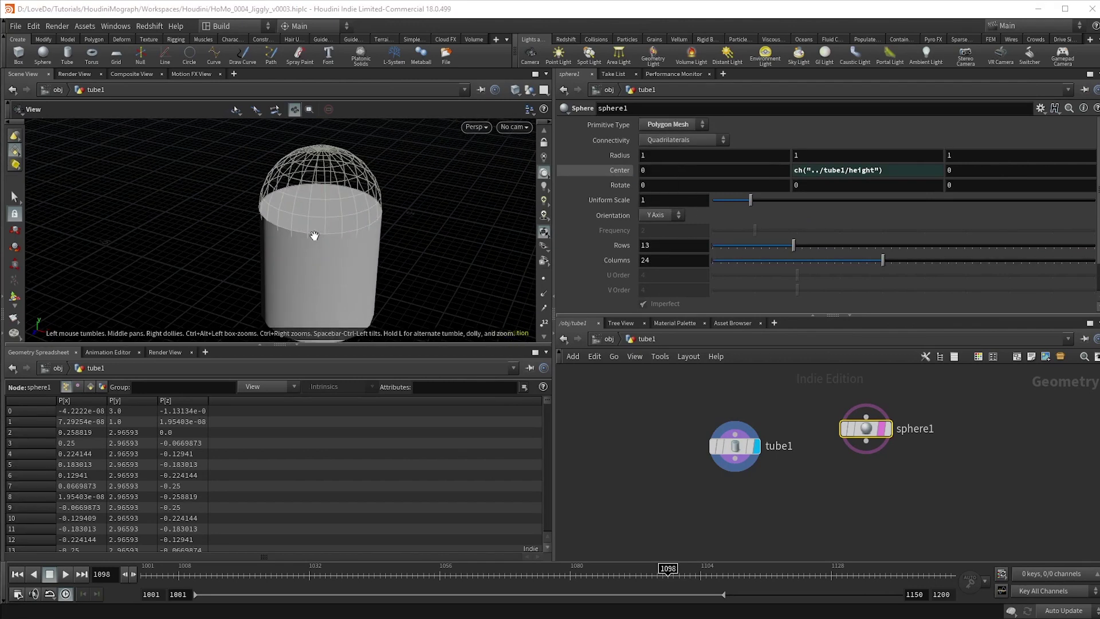
Link the sphere's Columns to the tube's Columns with a relative reference and check how the meshes align
click(736, 446)
right_click(655, 297)
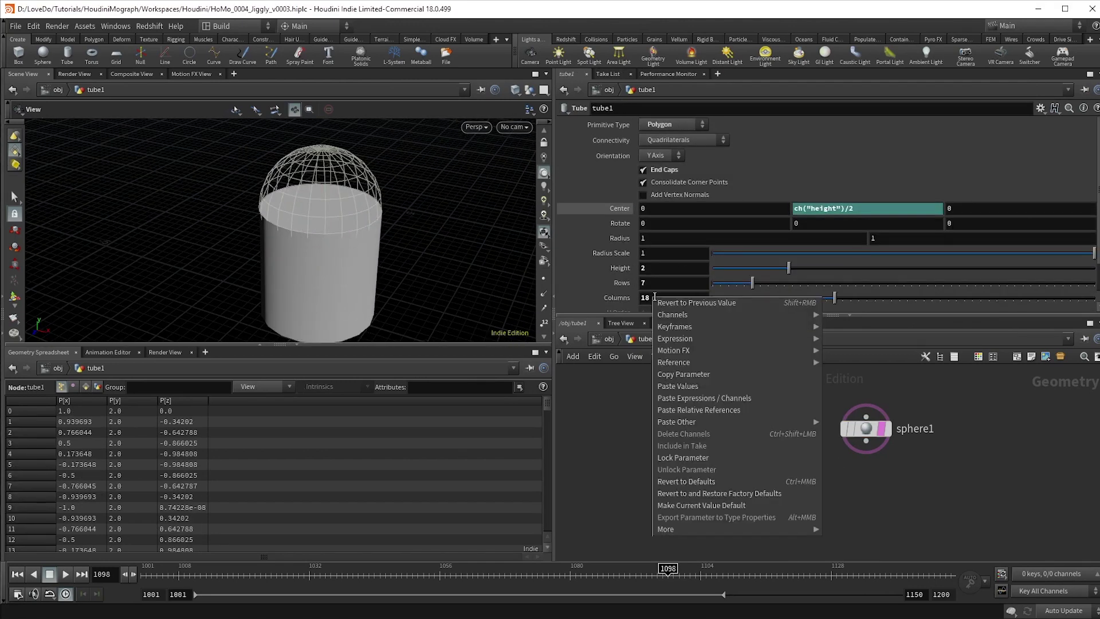
click(683, 379)
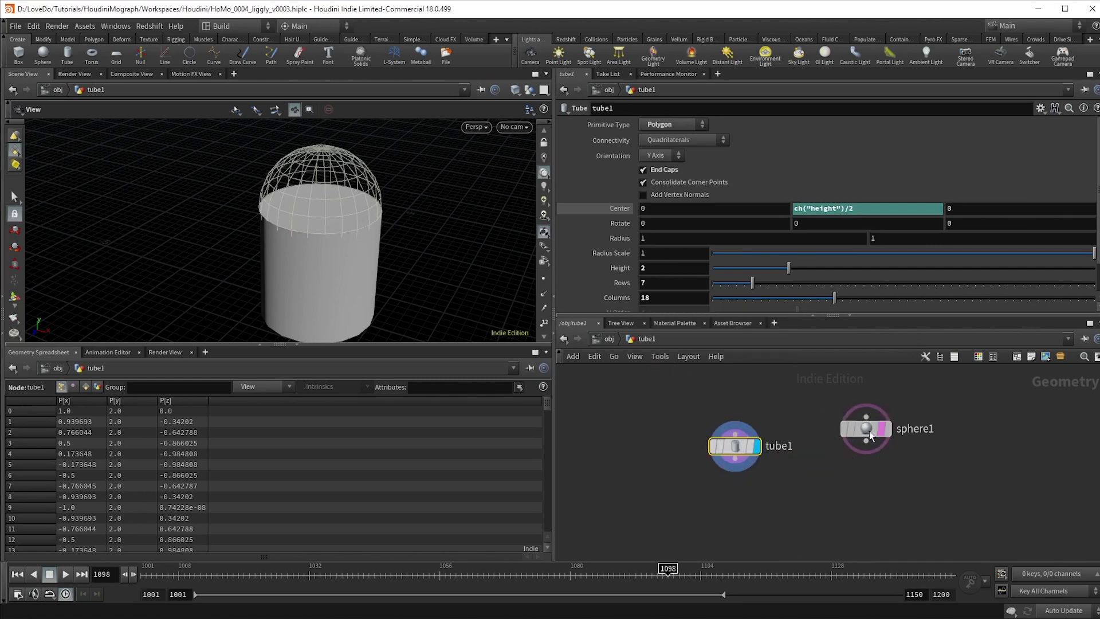
click(869, 431)
right_click(657, 261)
click(708, 372)
mouse_move(321, 241)
mouse_down()
mouse_move(367, 235)
mouse_move(341, 245)
mouse_move(370, 265)
mouse_move(379, 258)
mouse_up()
key(w)
key(w)
Add a Boolean node with the tube as its first input and the sphere as its second
click(734, 473)
key(Tab)
text(bo)
key(Return)
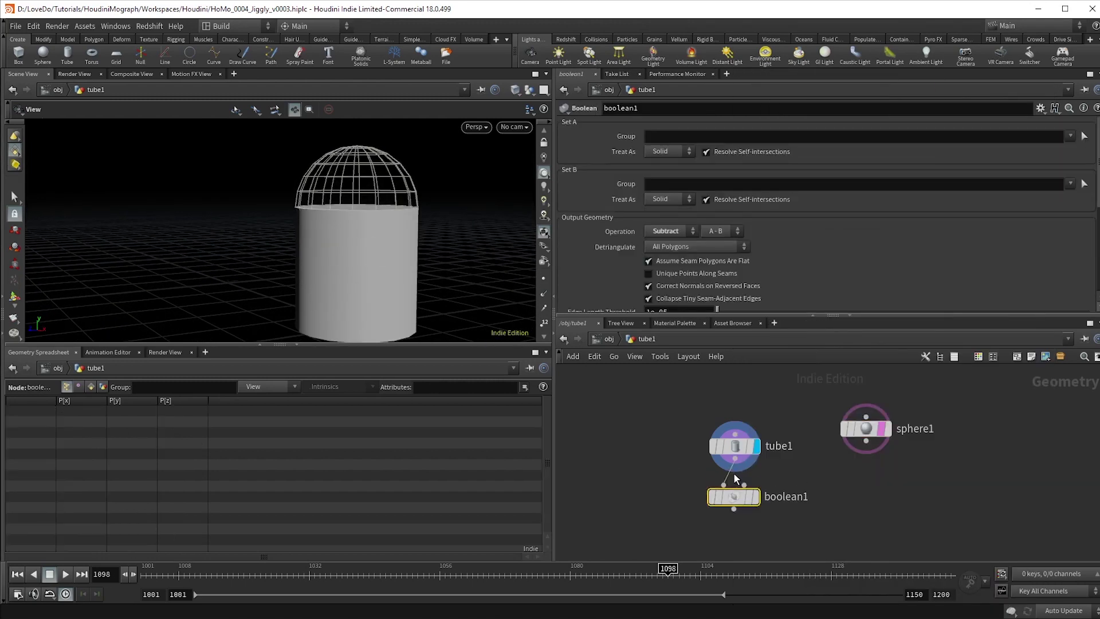
click(743, 485)
click(865, 442)
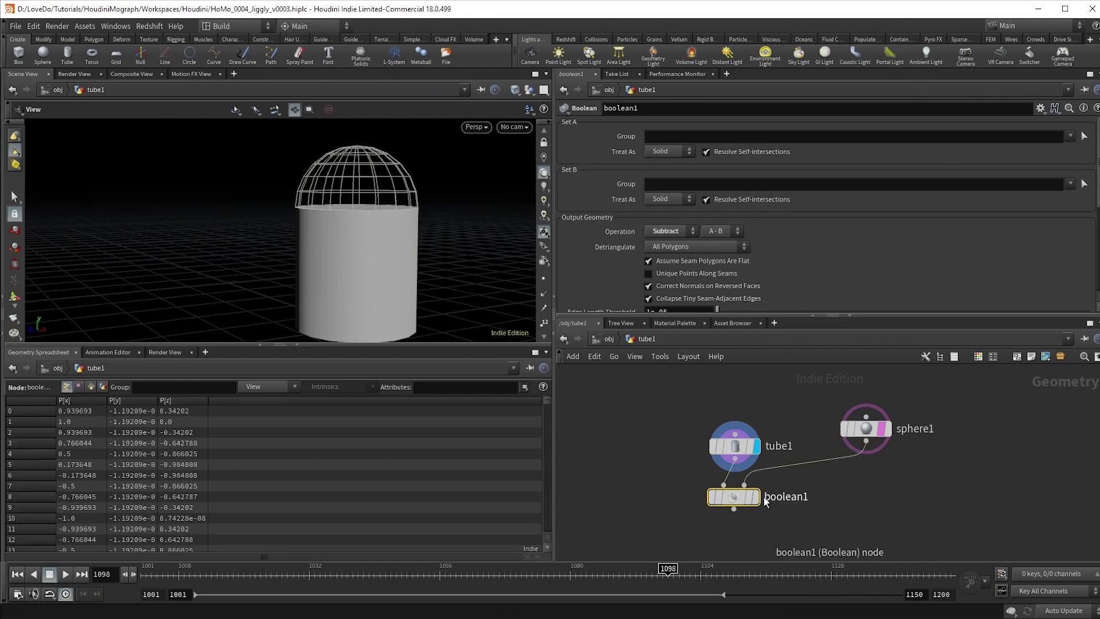
Display the Boolean node, set its operation to Union, and inspect the combined mesh in wireframe and shaded view
key(r)
click(668, 231)
click(660, 236)
key(w)
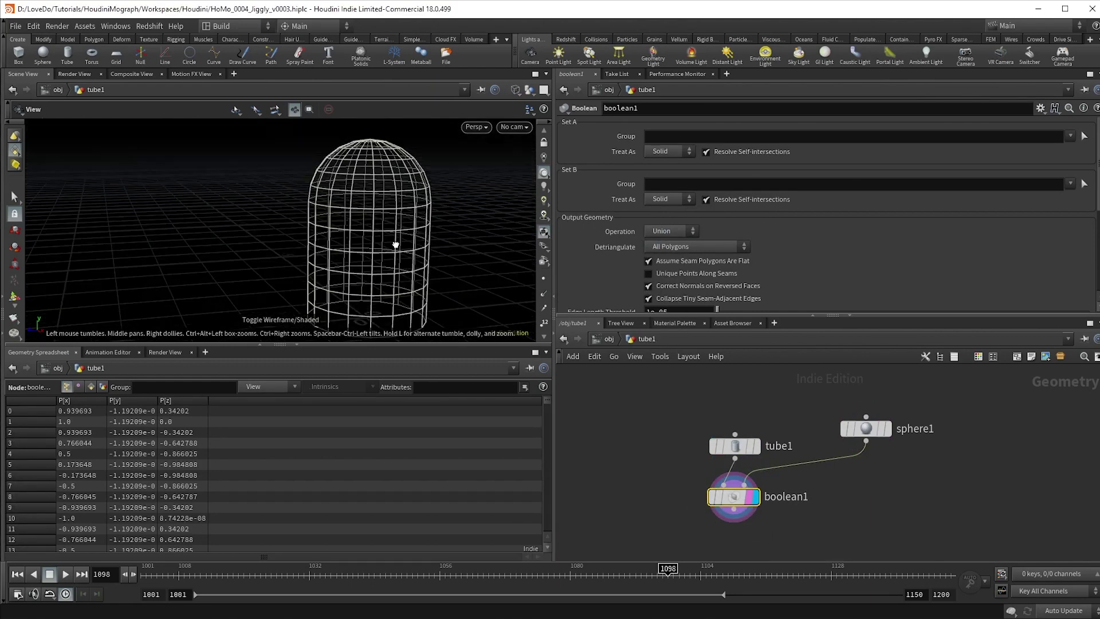
key(w)
mouse_move(405, 259)
mouse_down()
mouse_move(398, 267)
mouse_move(379, 240)
mouse_up()
Append a Fuse node to the Boolean and display it
click(734, 511)
key(Tab)
text(fuse)
key(Return)
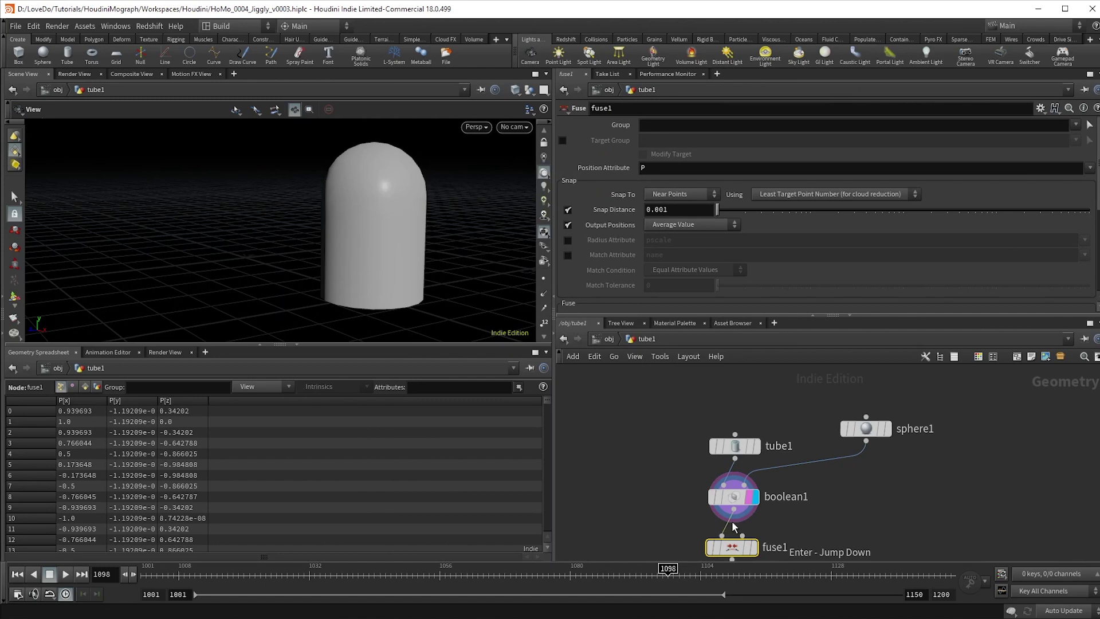
click(751, 548)
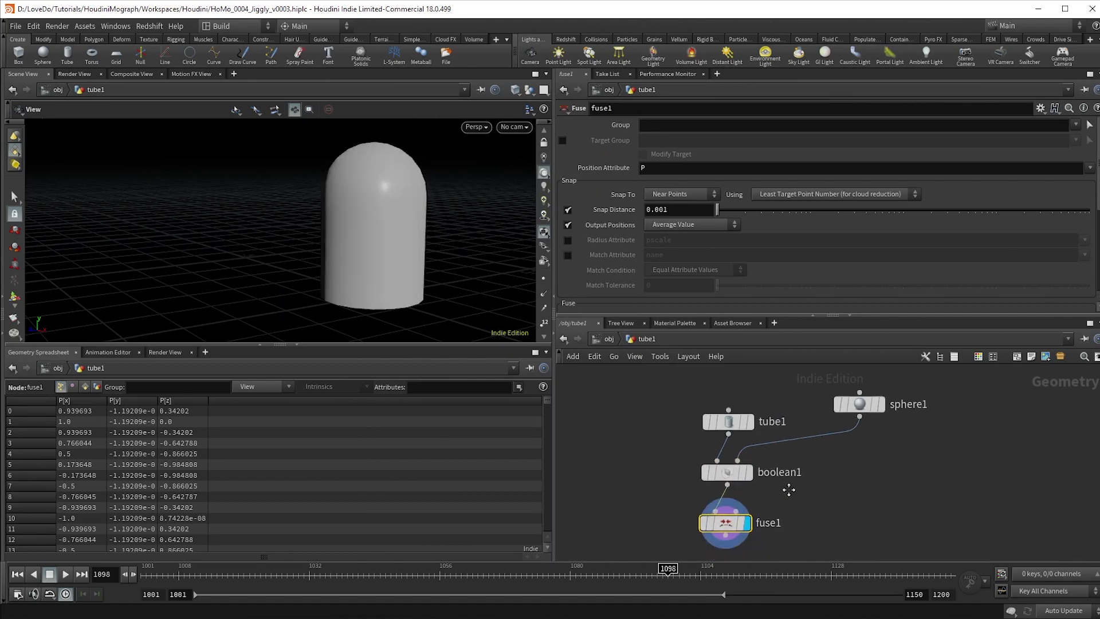
Add a second Sphere node beside the Fuse and make it a Polygon Mesh
key(Tab)
text(sphere)
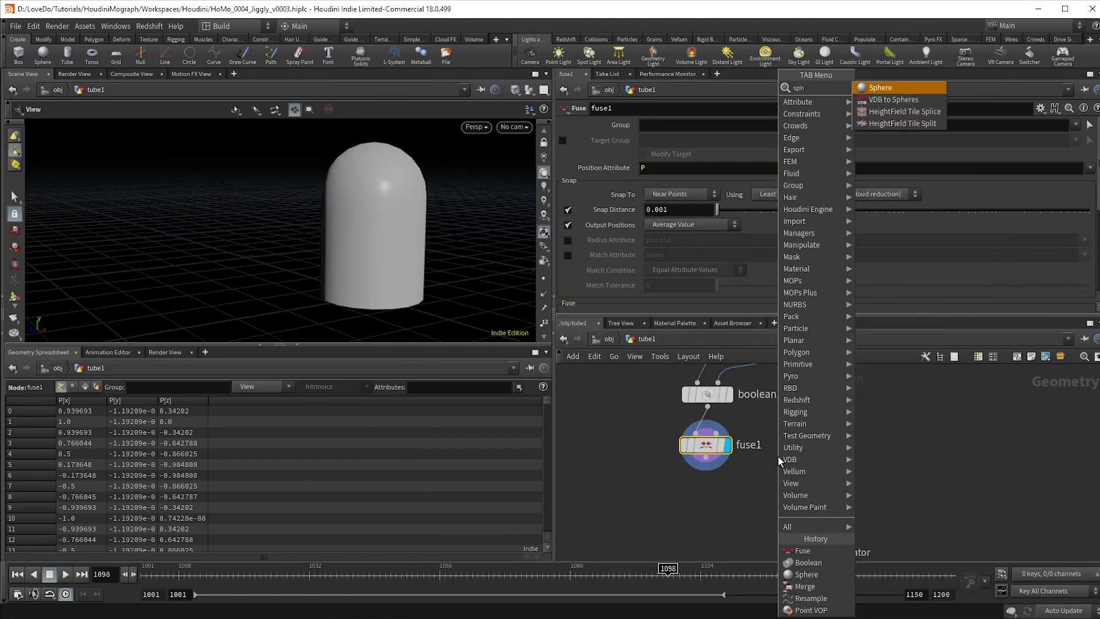
key(Return)
click(663, 125)
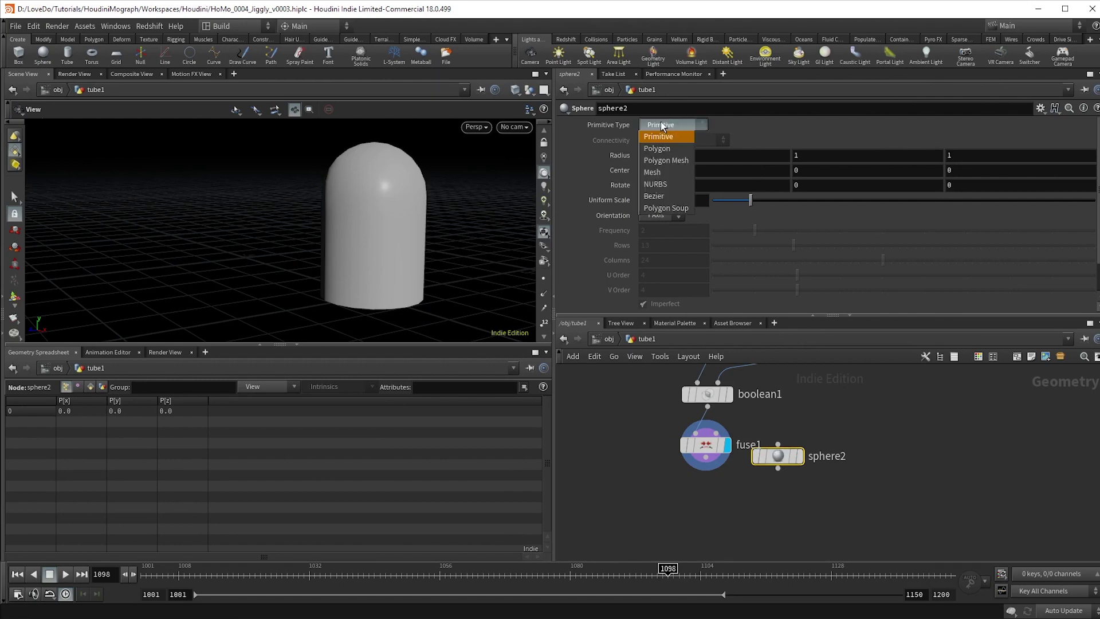
click(666, 160)
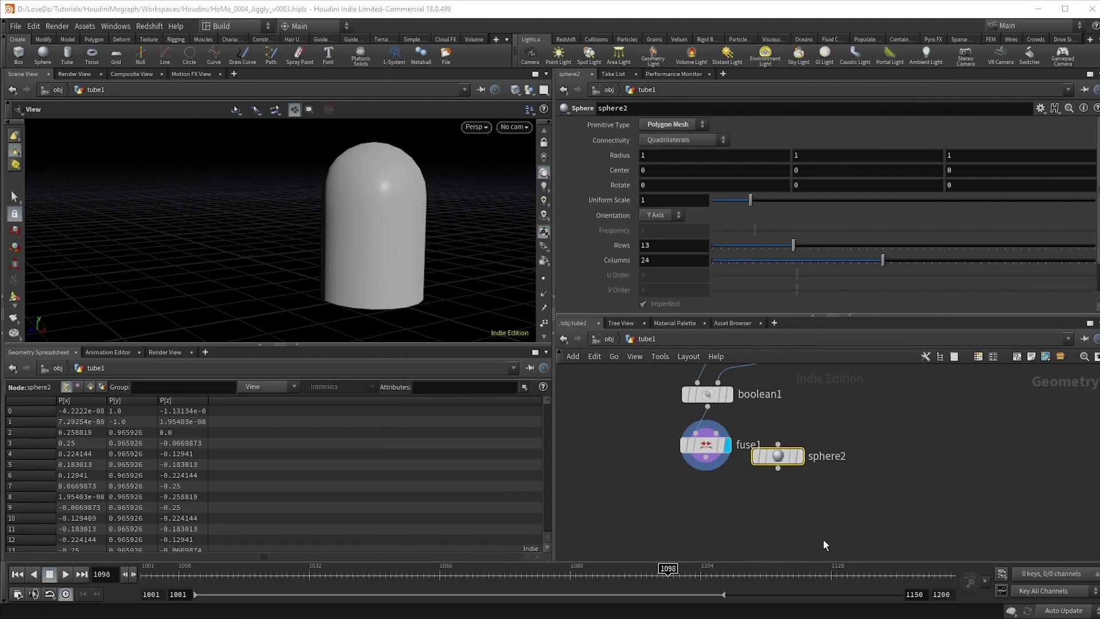
Display the second sphere and shape it with radius 0.3, 1, 0.5 and a uniform scale of 0.55
click(801, 456)
middle_drag(678, 155, 636, 155)
middle_drag(992, 155, 926, 161)
middle_drag(677, 155, 720, 142)
middle_drag(992, 155, 1026, 158)
drag(751, 200, 733, 200)
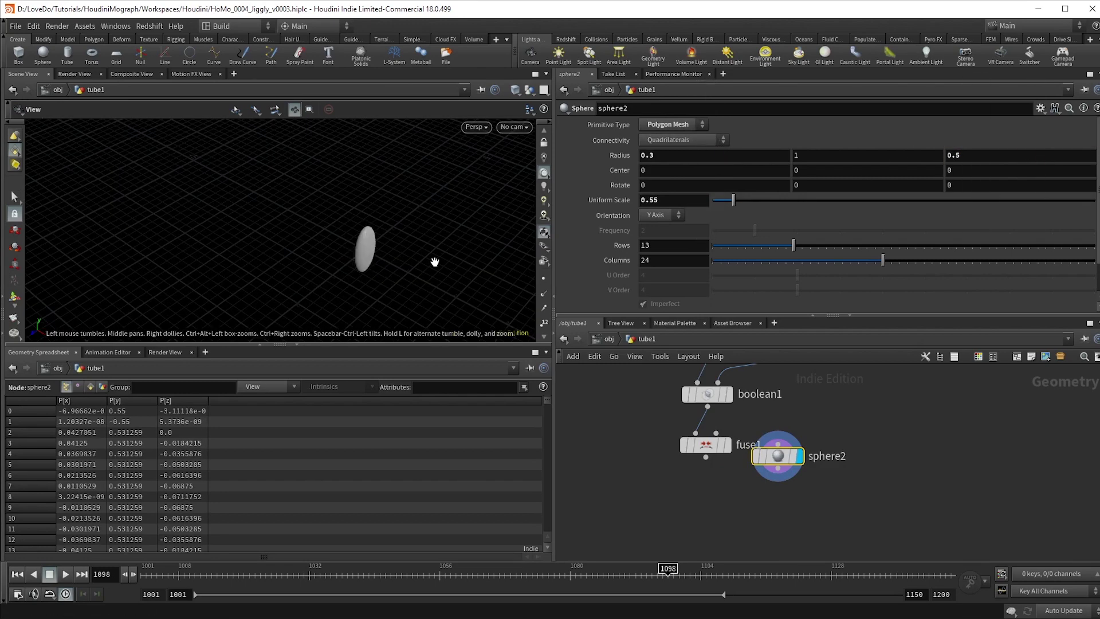
Append a Transform to the second sphere, translating it 1.6 in Y and 0.9 in Z with the Boolean shown as a template
key(Tab)
text(transform)
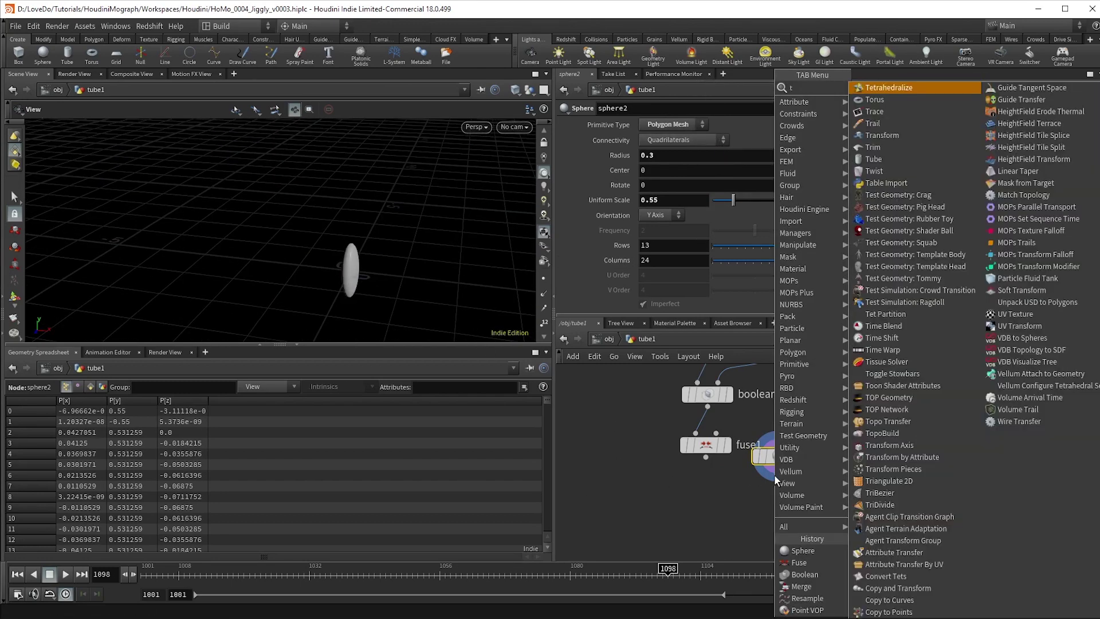
key(Return)
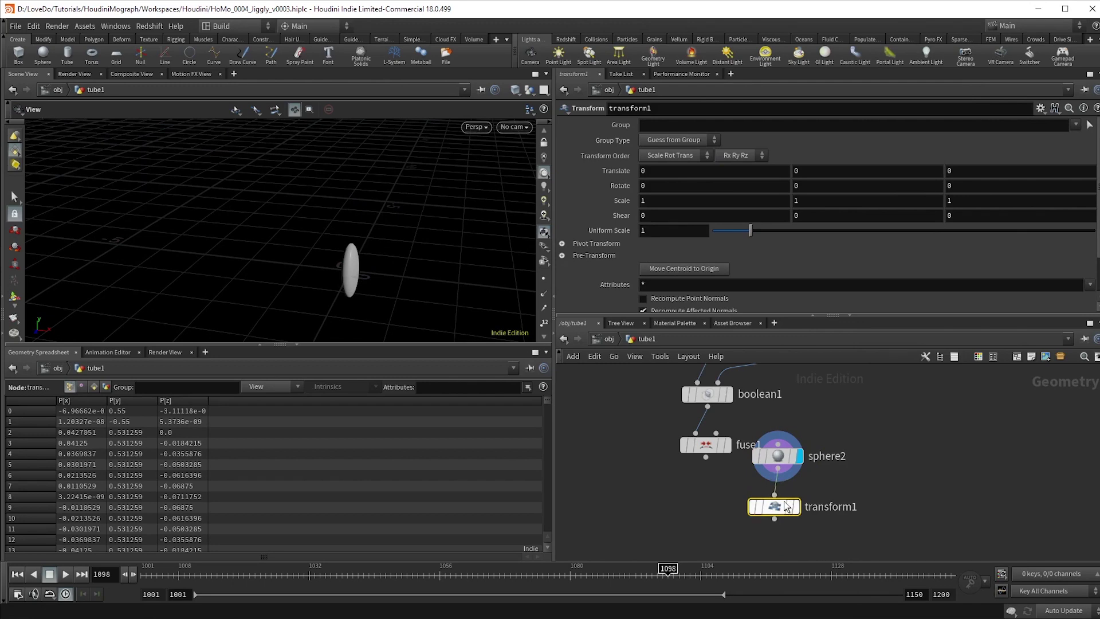
click(725, 394)
middle_drag(819, 170, 859, 171)
drag(295, 228, 321, 230)
mouse_move(1031, 171)
middle_down()
mouse_move(1049, 171)
mouse_move(1026, 170)
middle_up()
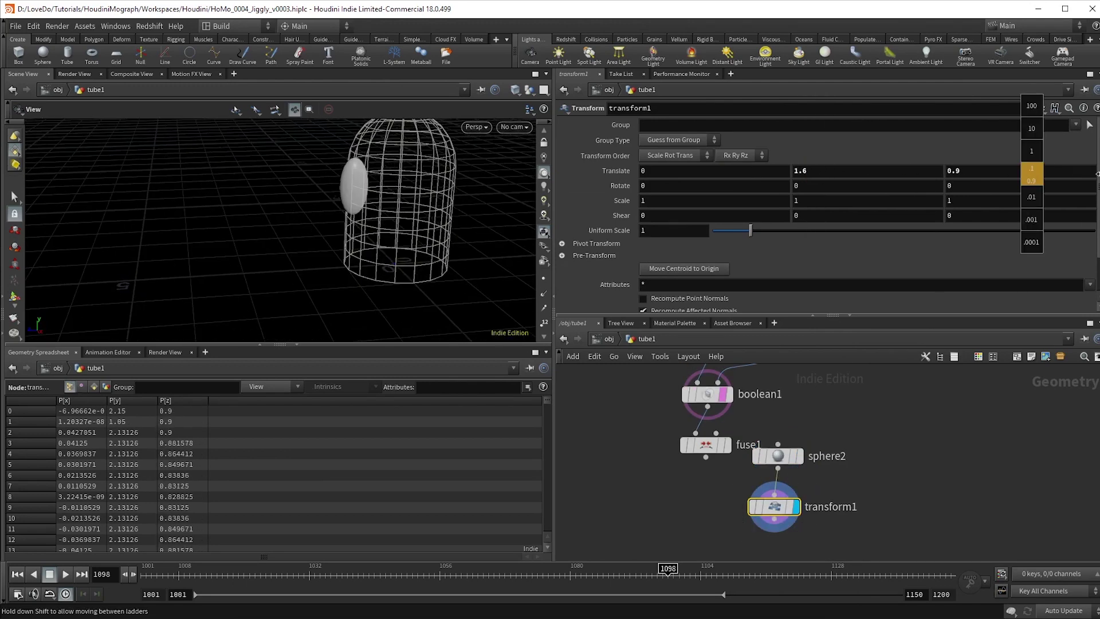
drag(401, 229, 499, 206)
Append a second Transform and rotate the flattened sphere sideways around the body's Y axis
click(791, 528)
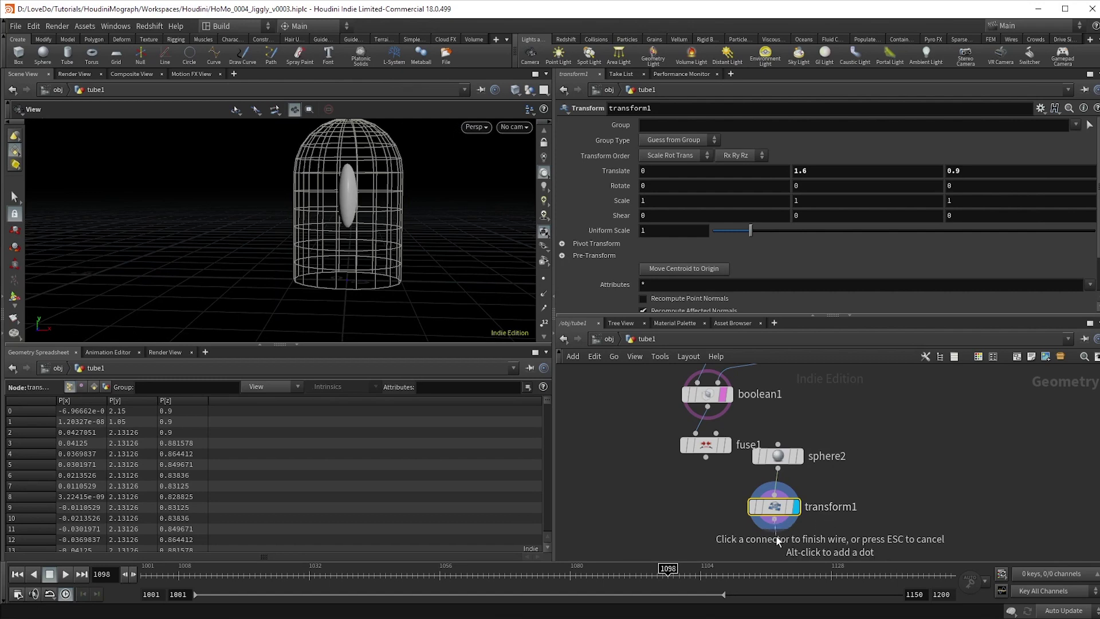
key(Tab)
text(trans)
key(Return)
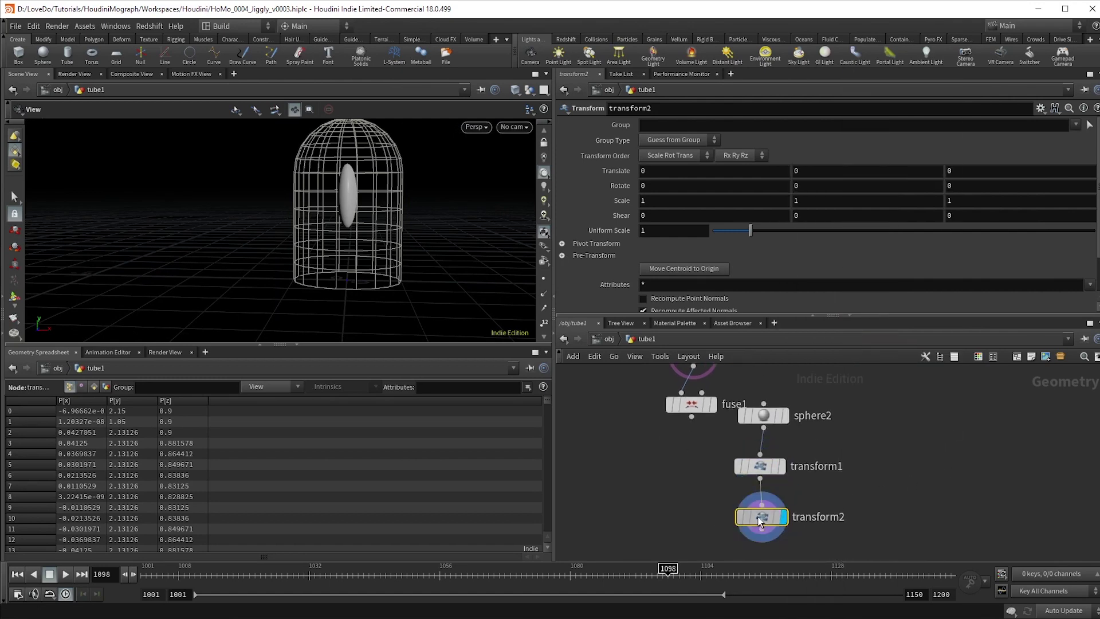
middle_drag(815, 188, 776, 166)
Move the second sphere's node chain away from the Fuse and append a Copy and Transform node to it
drag(768, 425, 846, 541)
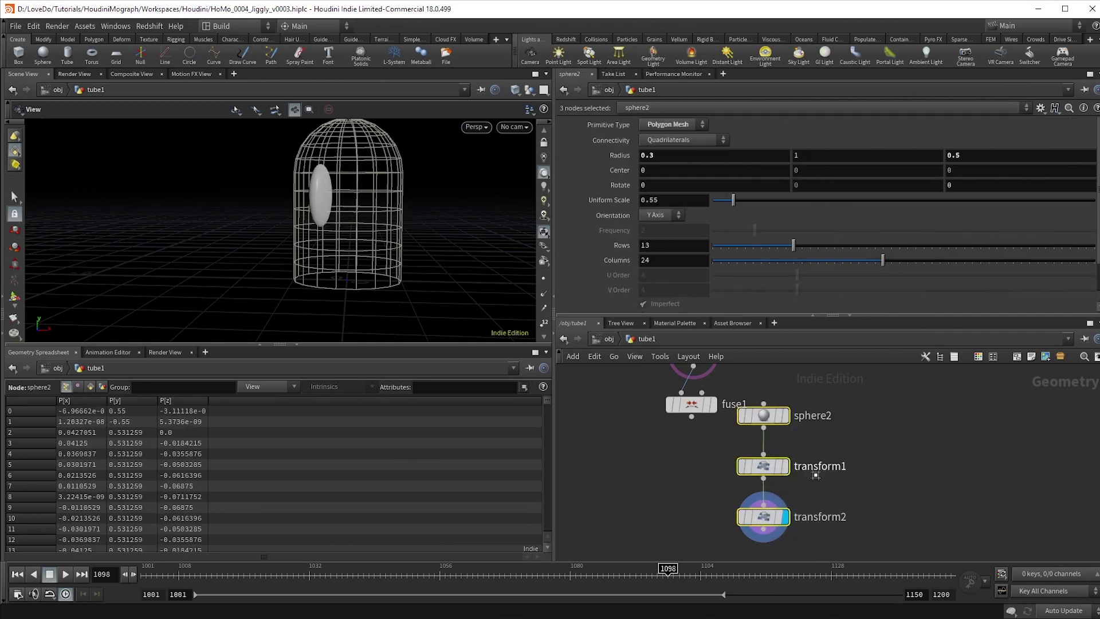
scroll(771, 473, down, 2)
drag(771, 473, 859, 441)
click(902, 487)
key(Tab)
text(copy)
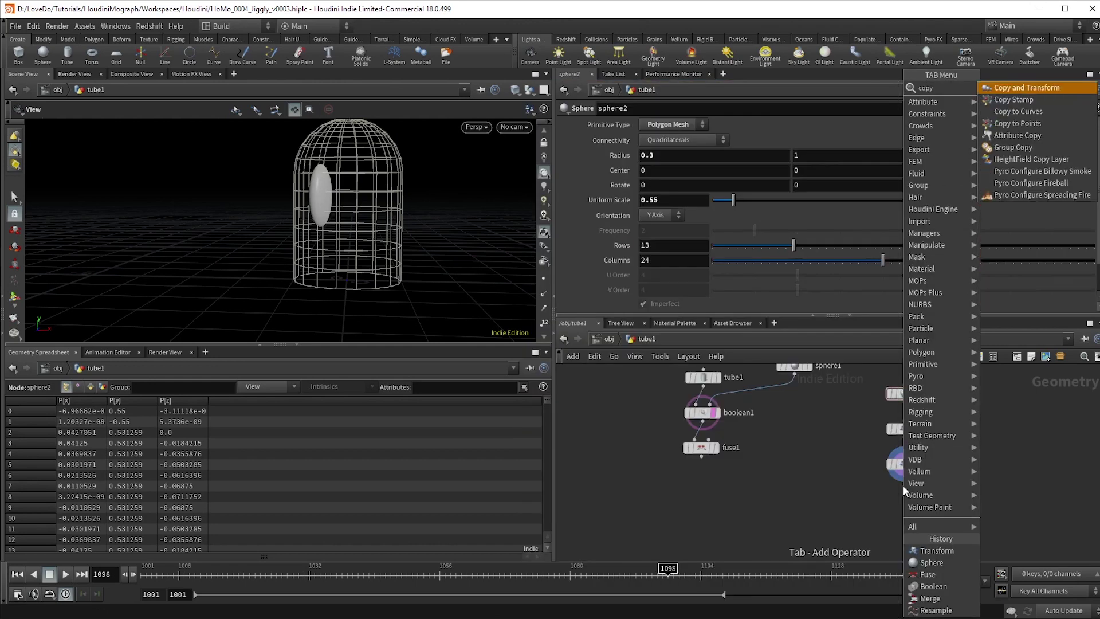
key(Return)
scroll(904, 488, up, 2)
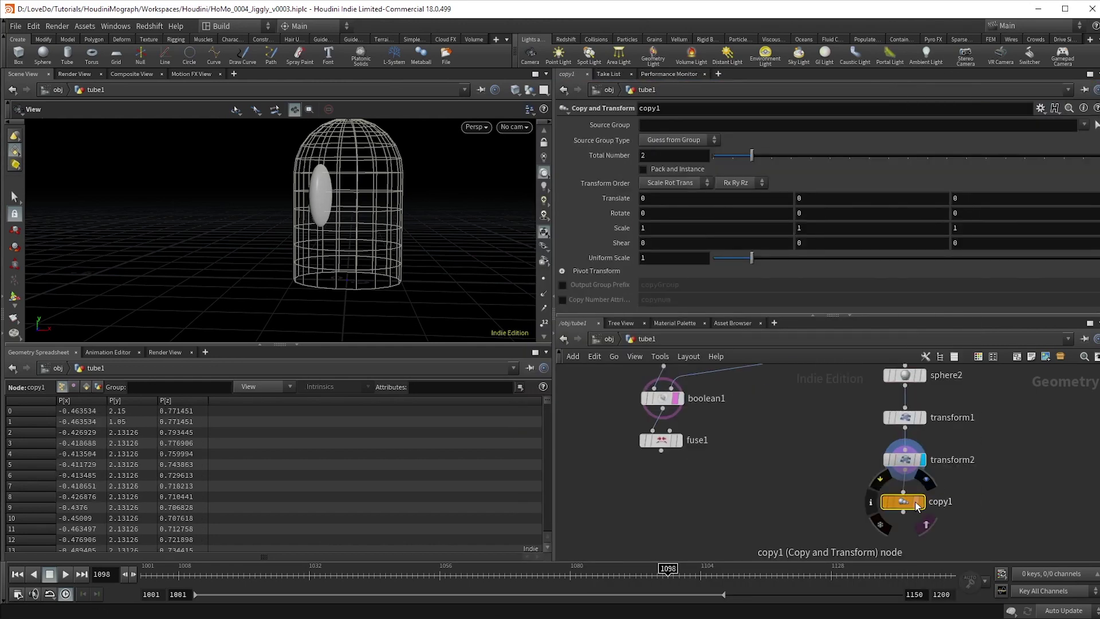
Link the copy's Y rotation to ch("../transform2/ry")*-2 to mirror the eye, and set transform2's Y rotation to -18
click(905, 462)
right_click(809, 185)
click(838, 265)
click(894, 507)
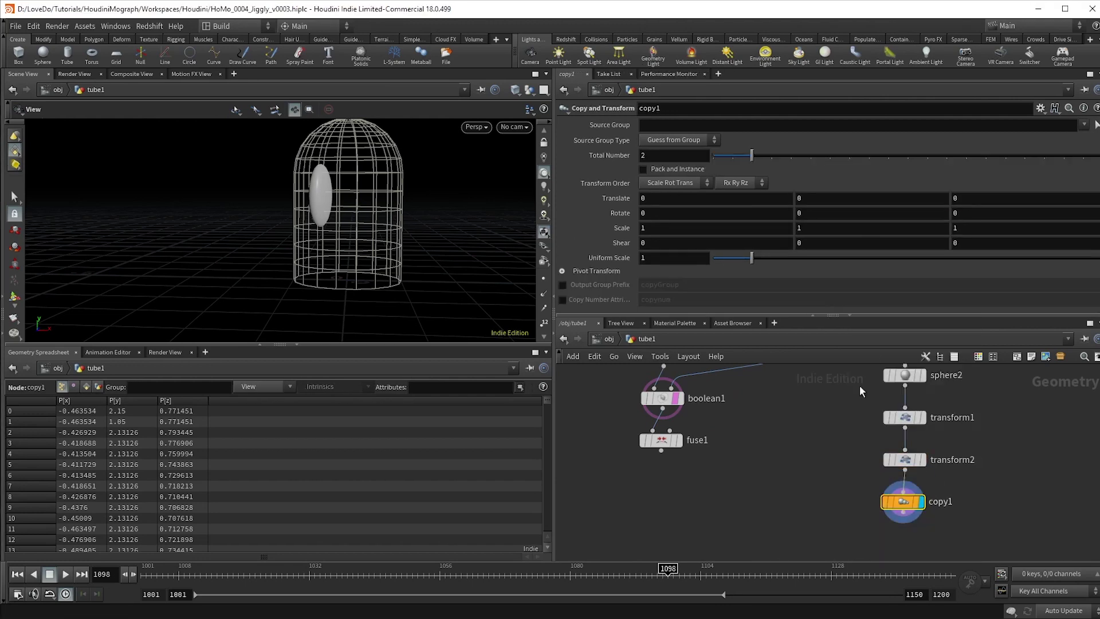
right_click(810, 213)
key(Escape)
right_click(809, 213)
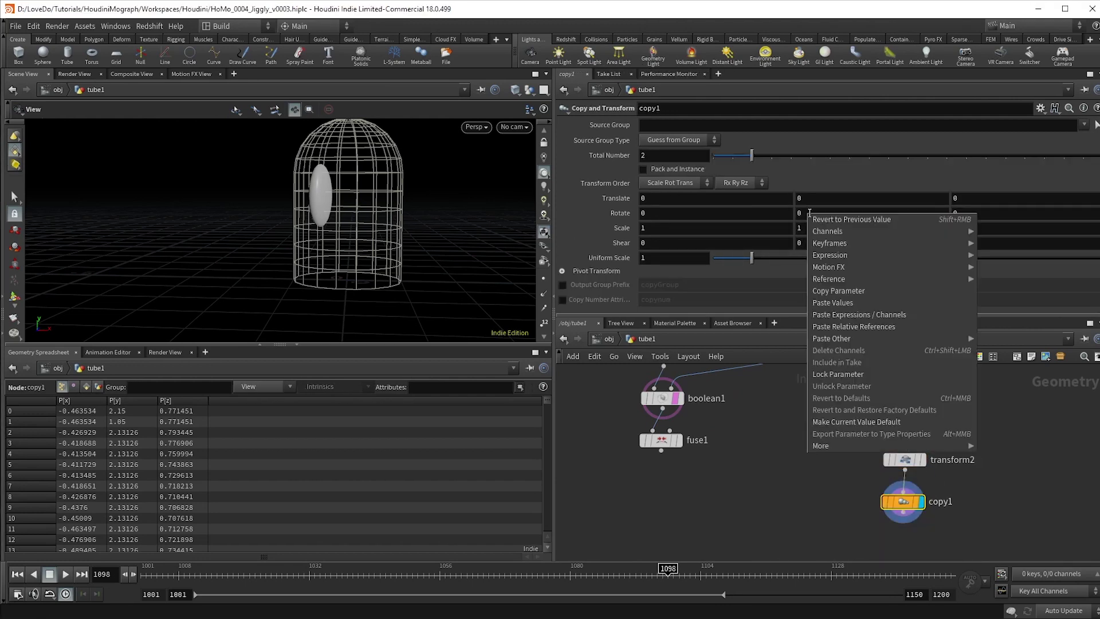
click(865, 327)
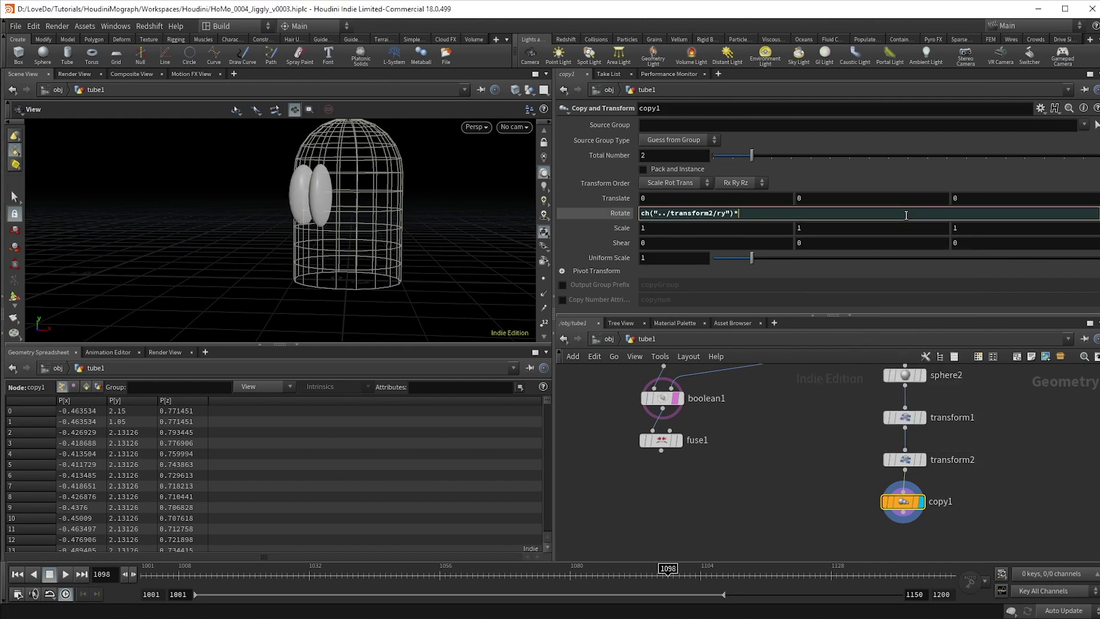
key(Return)
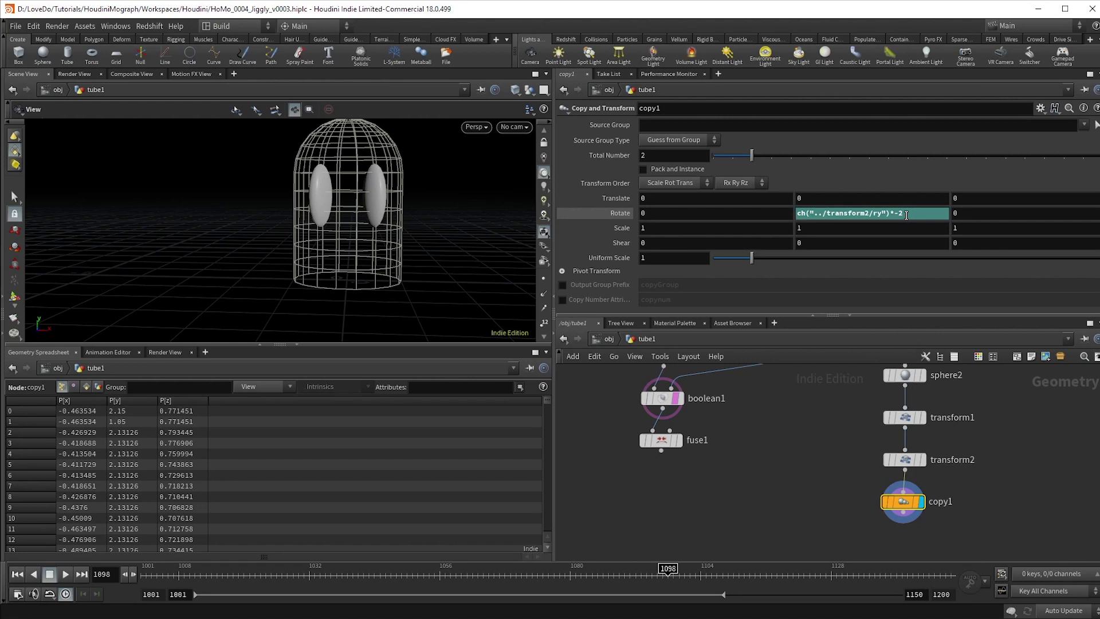
click(906, 459)
middle_drag(878, 187, 953, 166)
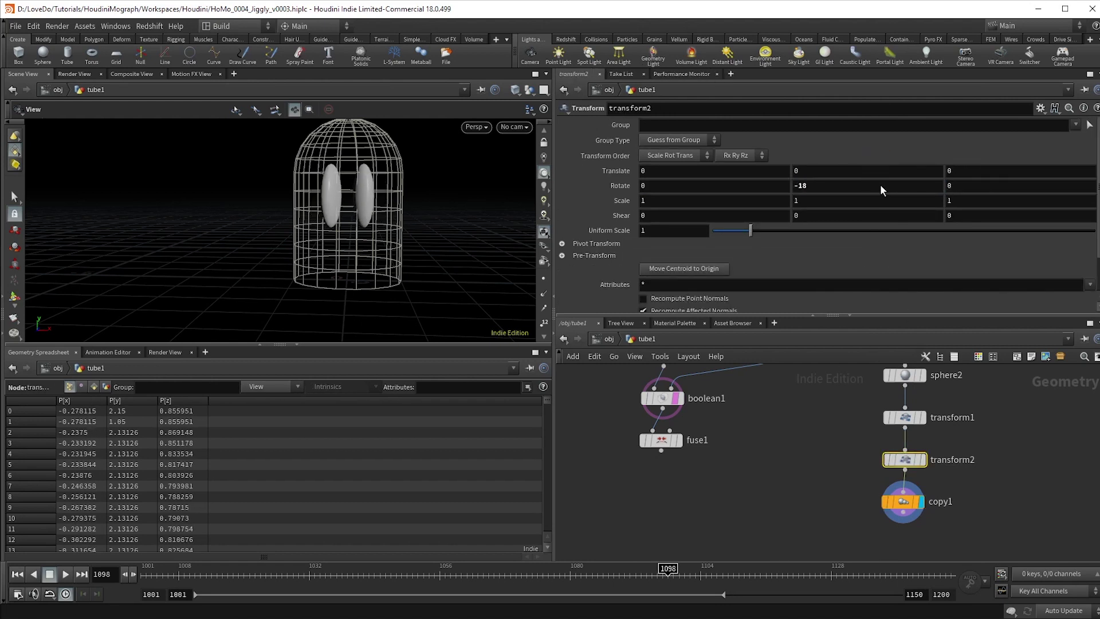
Add a Merge below the Fuse, connect the fused body and the copied eyes to it, and display it
click(660, 451)
click(669, 438)
text(merge)
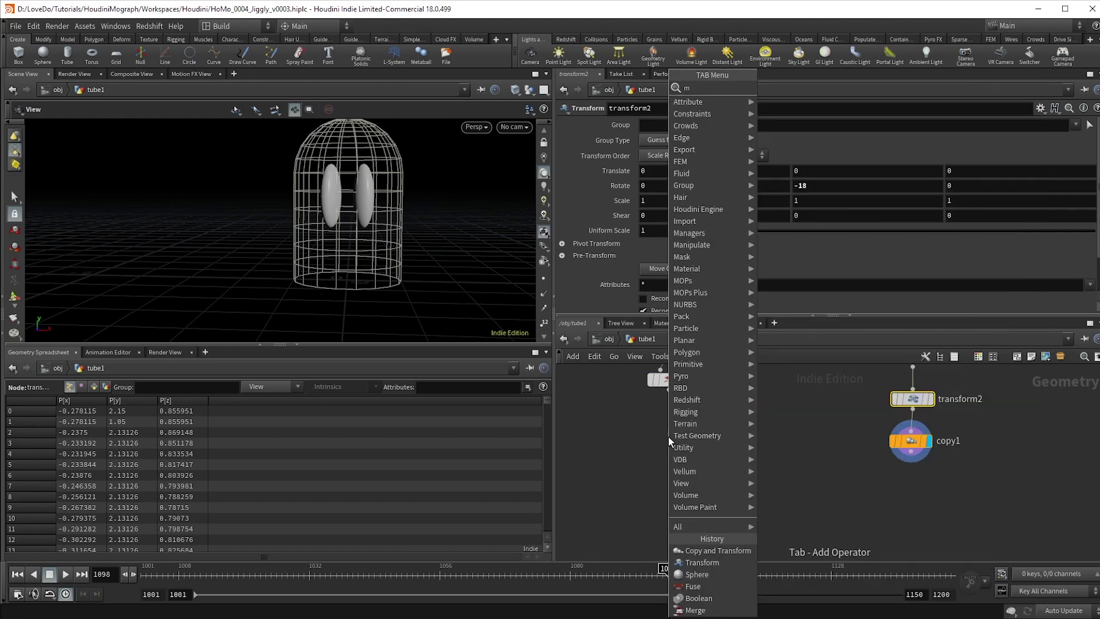
key(Return)
click(668, 424)
click(911, 459)
click(683, 438)
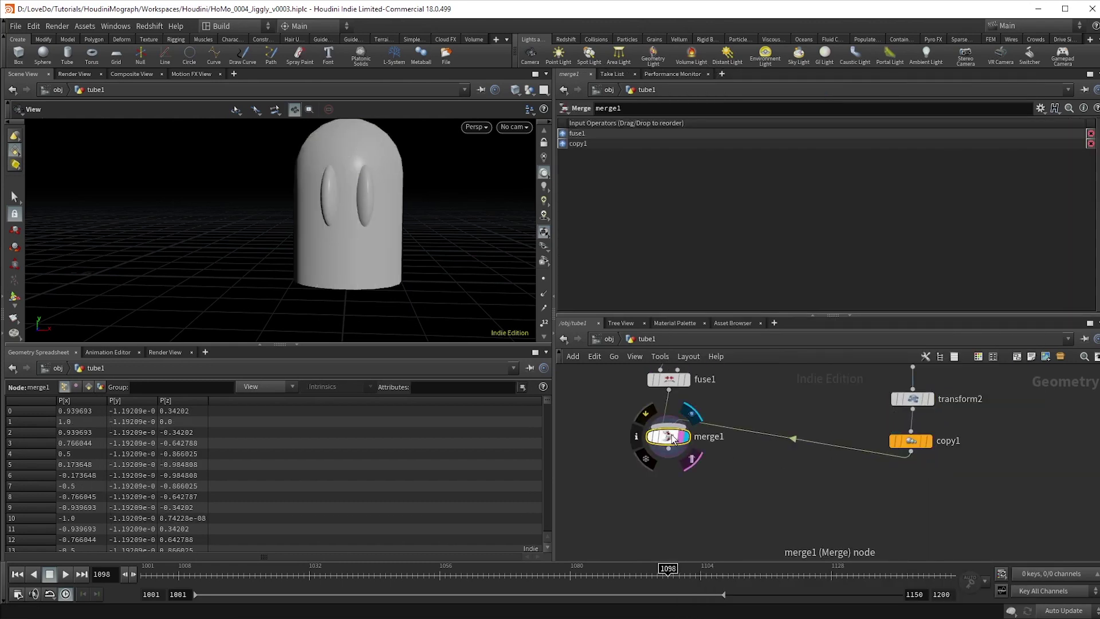
Append a Bend node to the Merge and display its output
drag(350, 218, 373, 238)
scroll(658, 453, down, 1)
click(659, 450)
key(Tab)
key(Escape)
click(660, 461)
scroll(665, 467, up, 2)
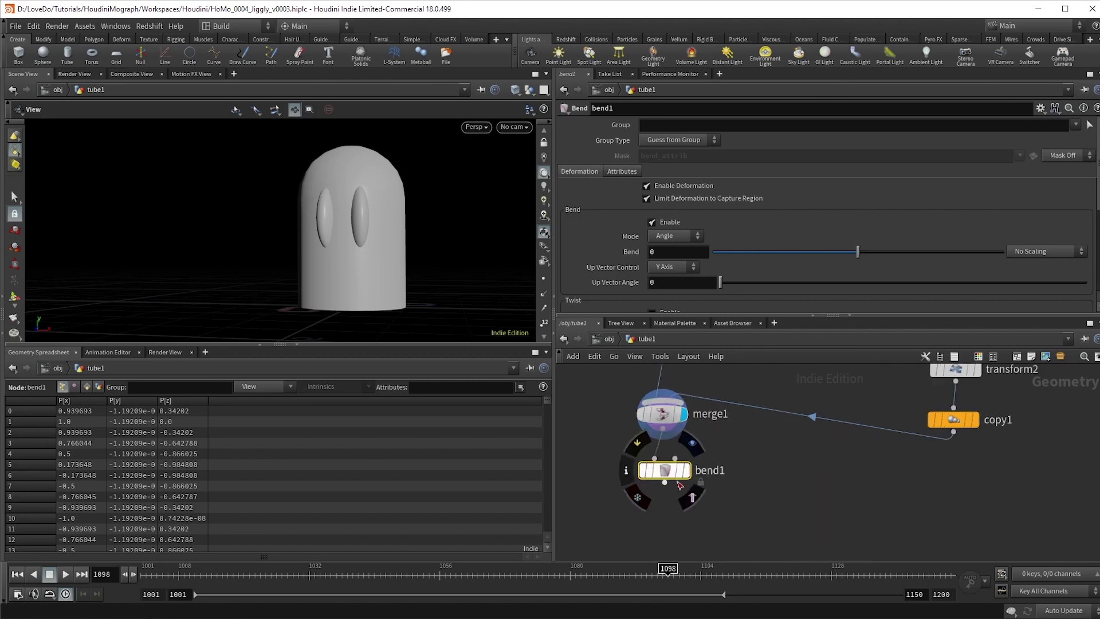
Set the Bend's Capture Direction to 0, 1, 0 so it points up the body
scroll(718, 226, down, 5)
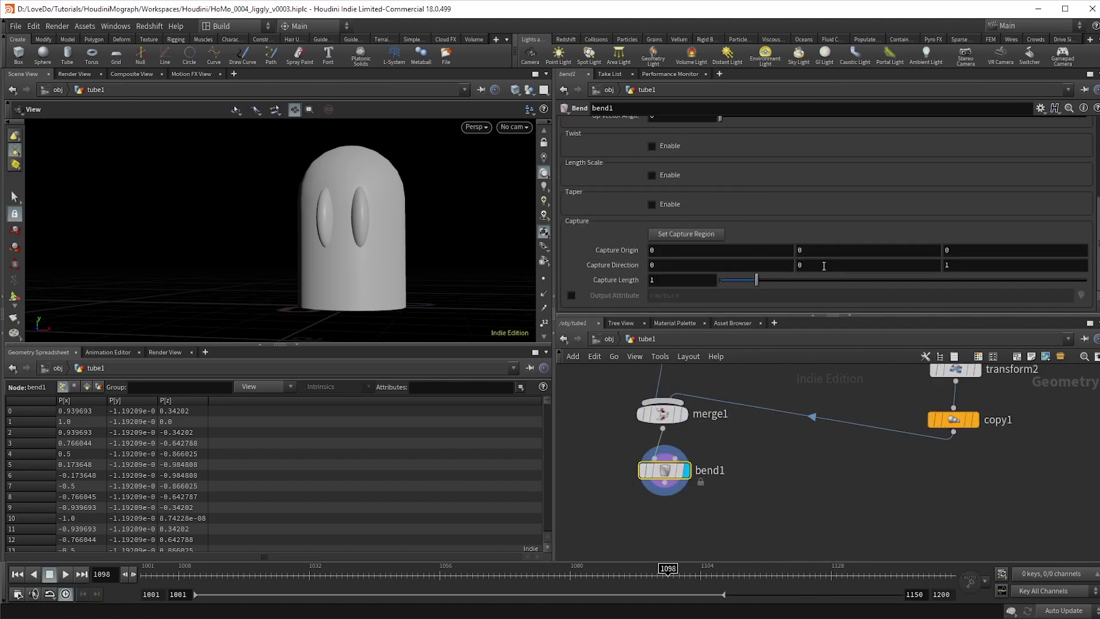
click(824, 266)
text(1)
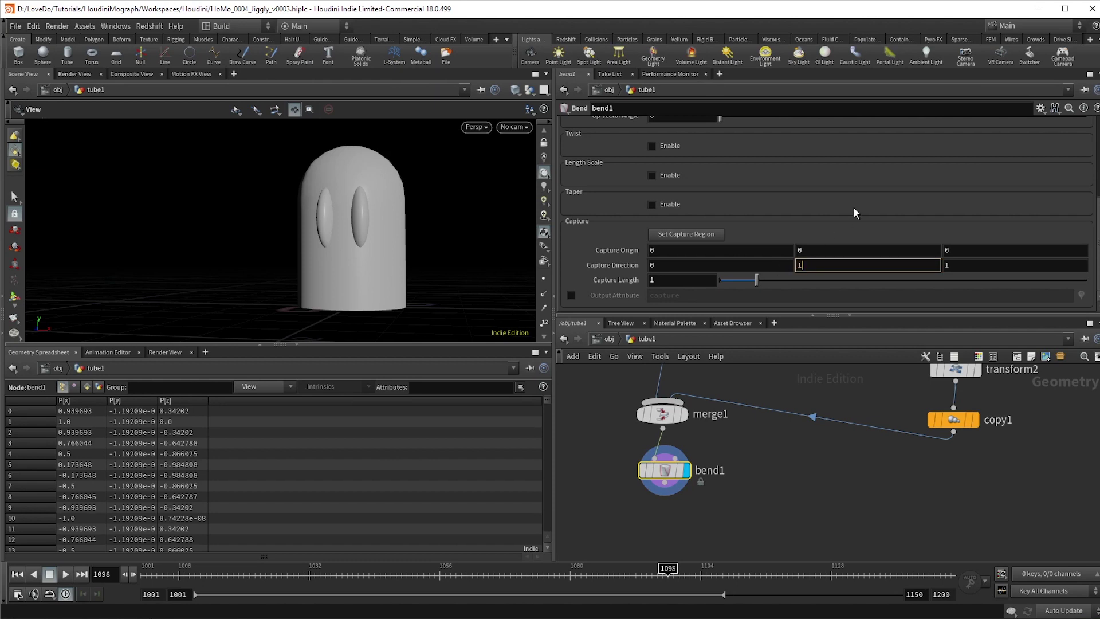
key(Tab)
text(0)
key(Return)
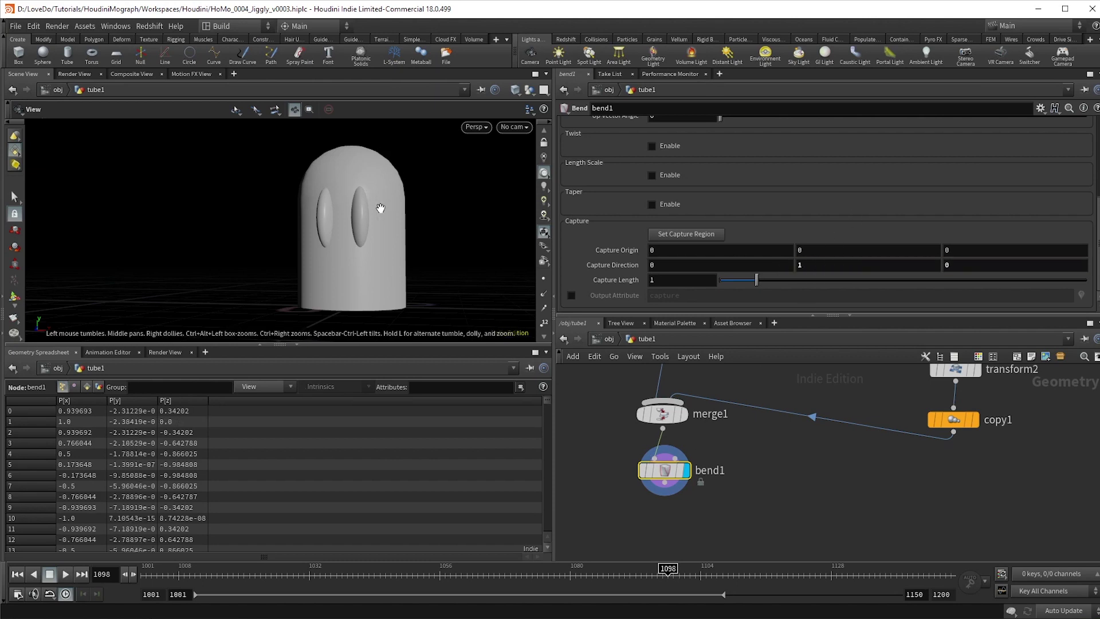
key(Return)
Set the Bend's Capture Length to 3
double_click(651, 279)
text(3)
key(Return)
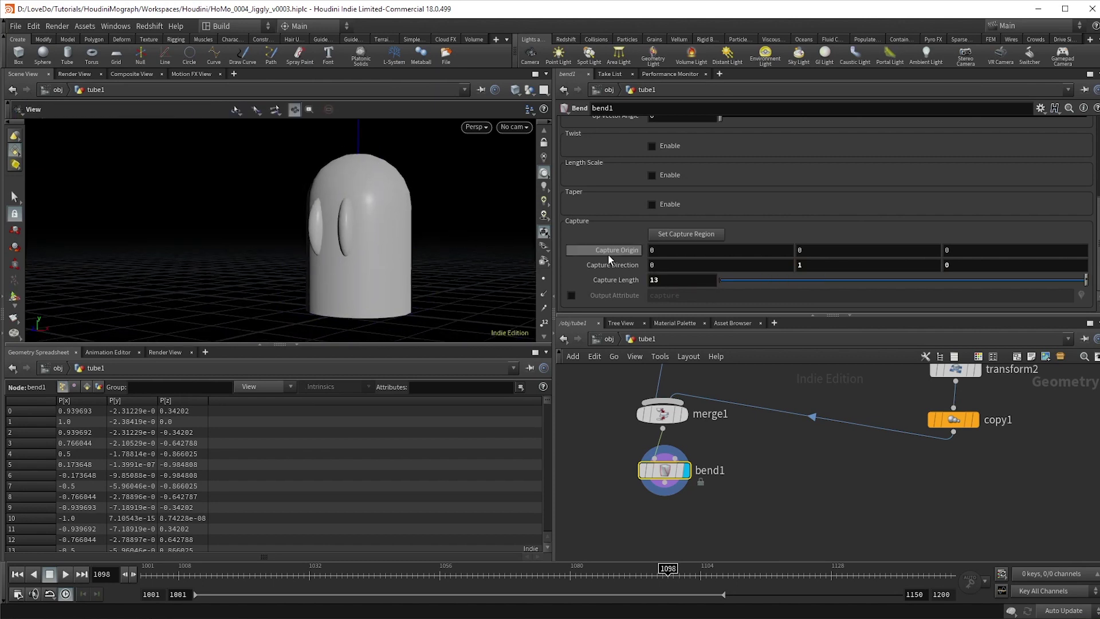
double_click(682, 281)
key(Return)
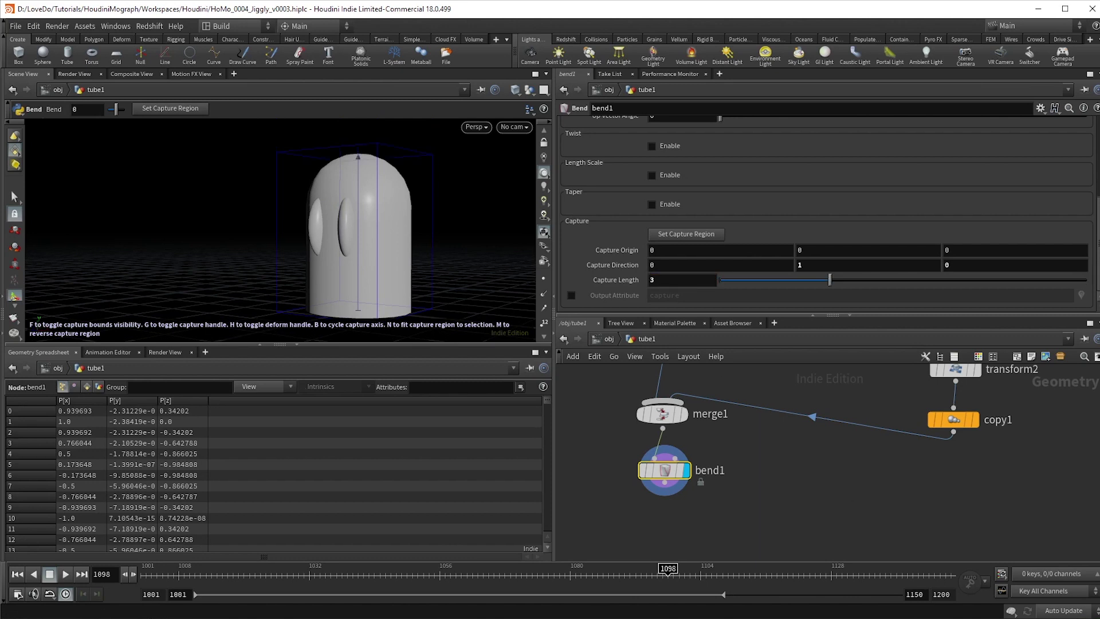
Check the auto-key and auto-commit options for animation and return the timeline to frame 1001
click(988, 583)
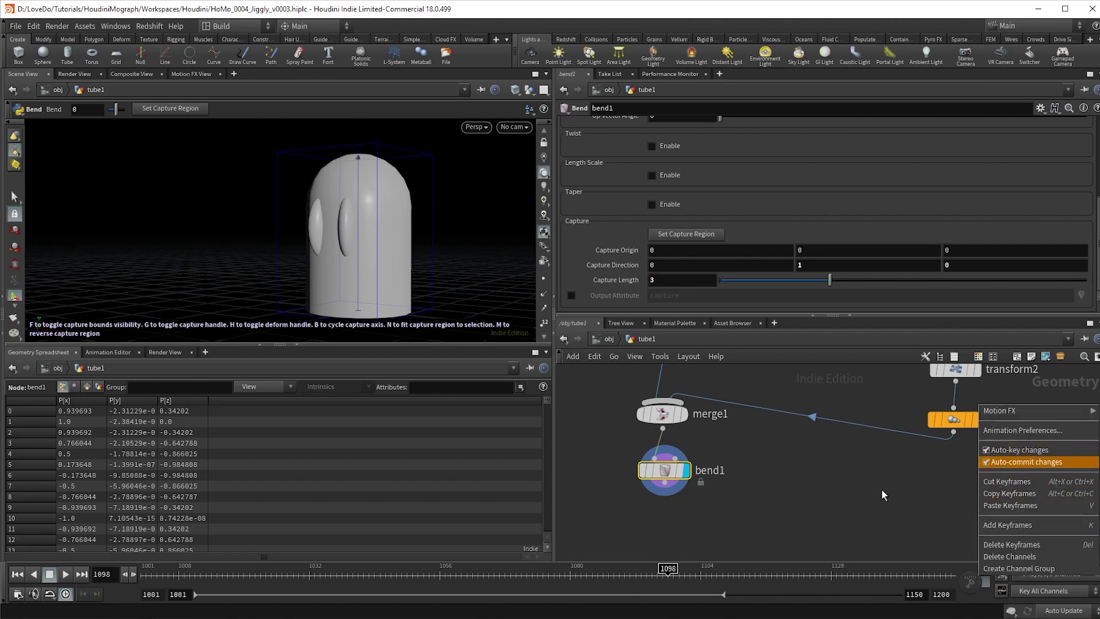
click(804, 490)
middle_drag(803, 490, 817, 506)
key(ctrl+Up)
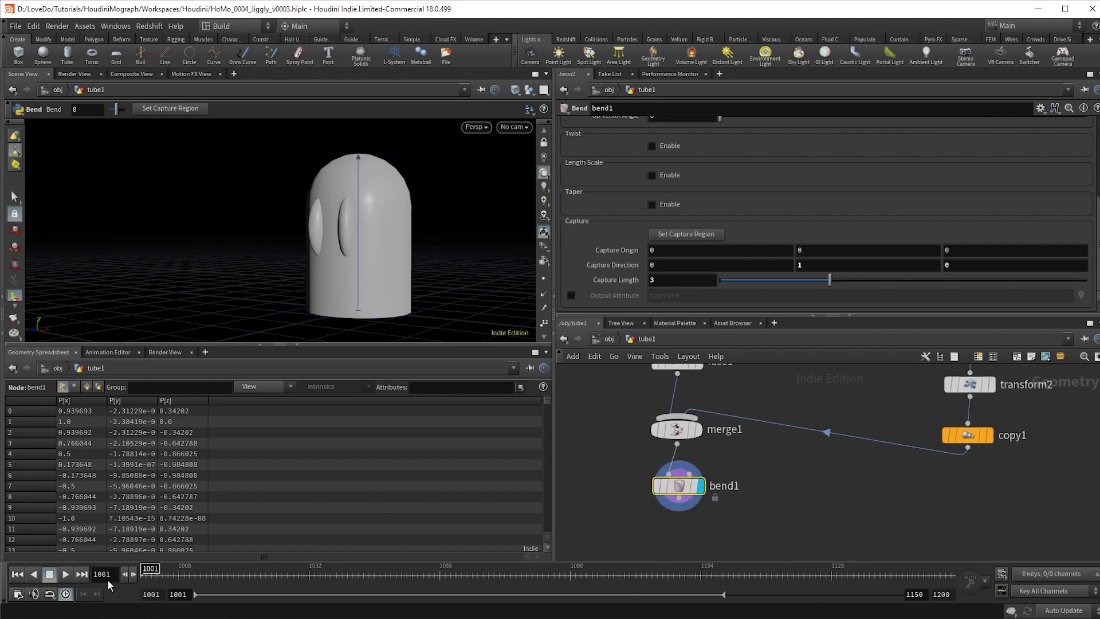
Set the Bend's Up Vector Control to Z Axis and key a bend of 46.8 at frame 1001
scroll(784, 229, up, 5)
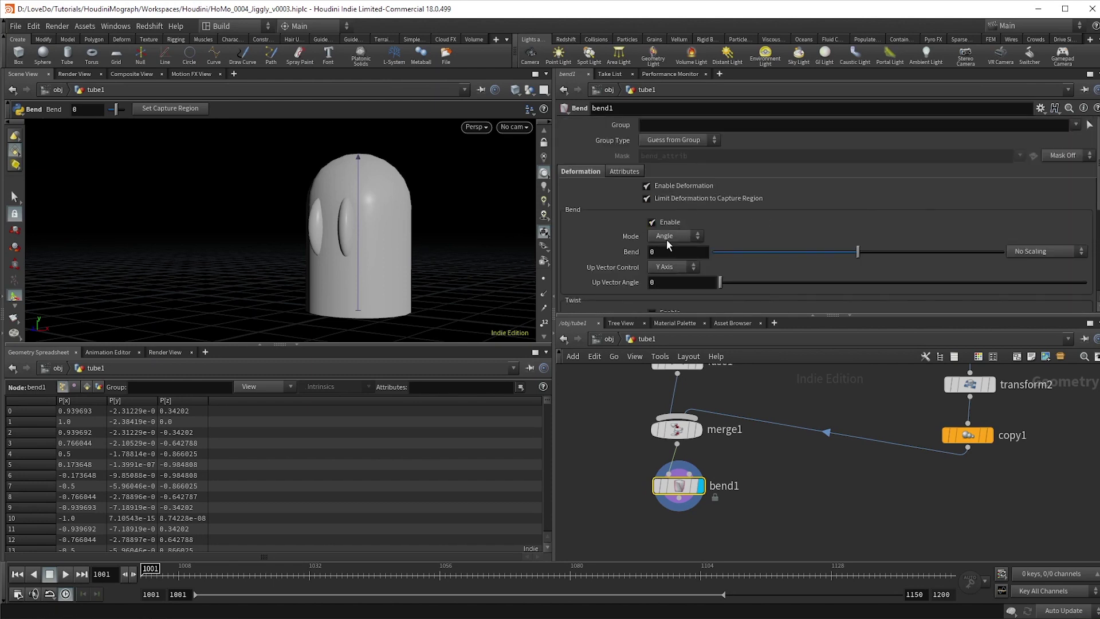
click(668, 267)
click(664, 304)
drag(857, 252, 935, 258)
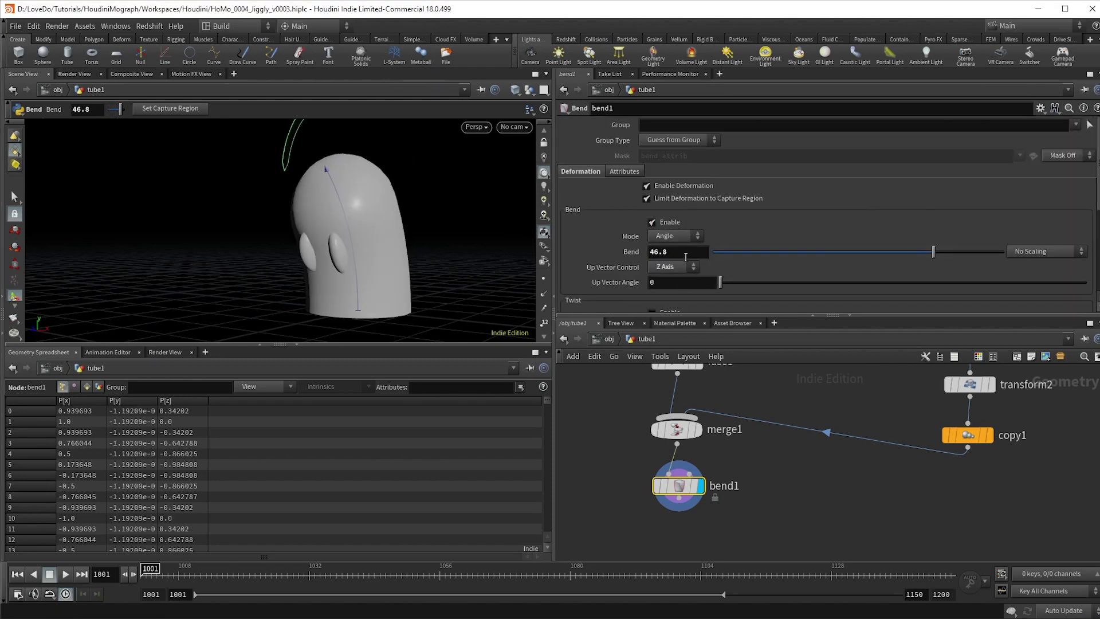
alt+click(679, 256)
Key the bend at -40.9 on frame 1012 and at 0 on frame 1026
drag(172, 577, 203, 578)
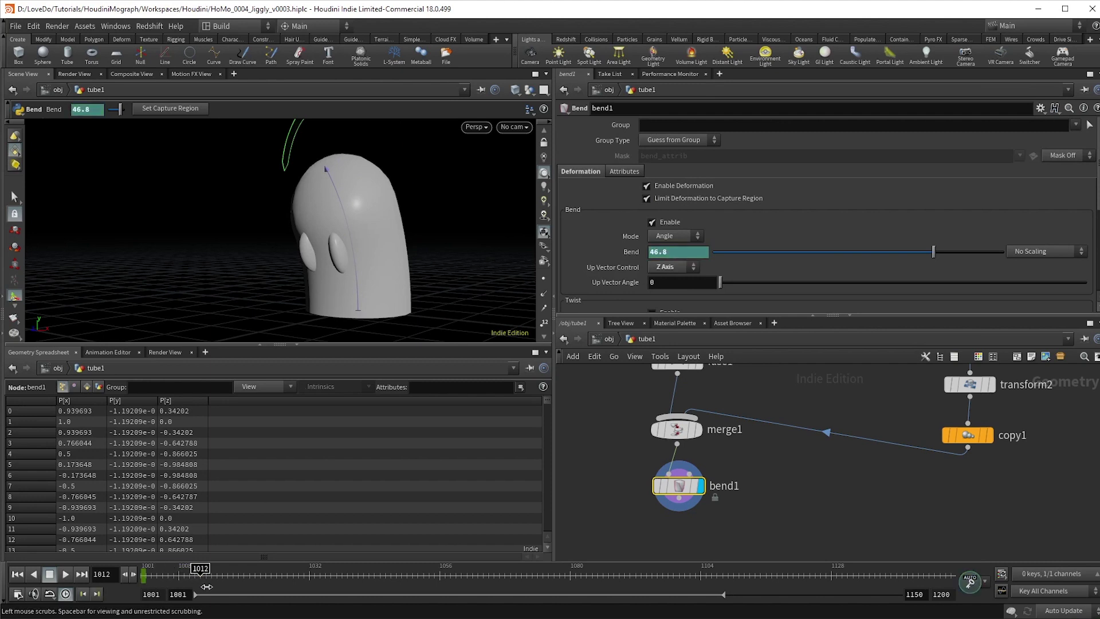
drag(934, 252, 792, 256)
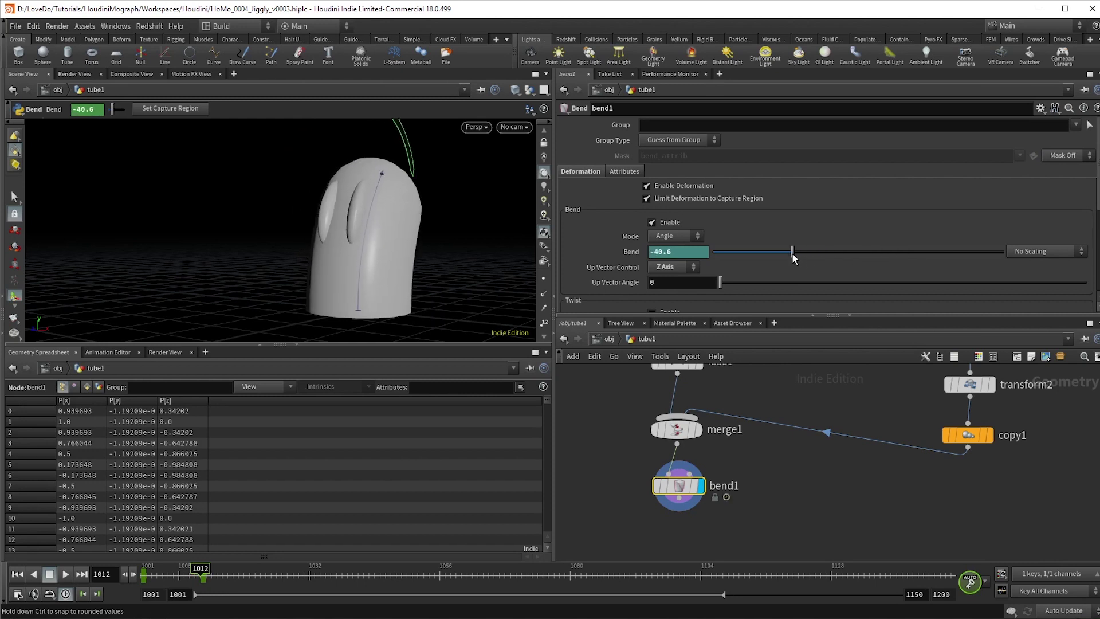
drag(201, 572, 266, 583)
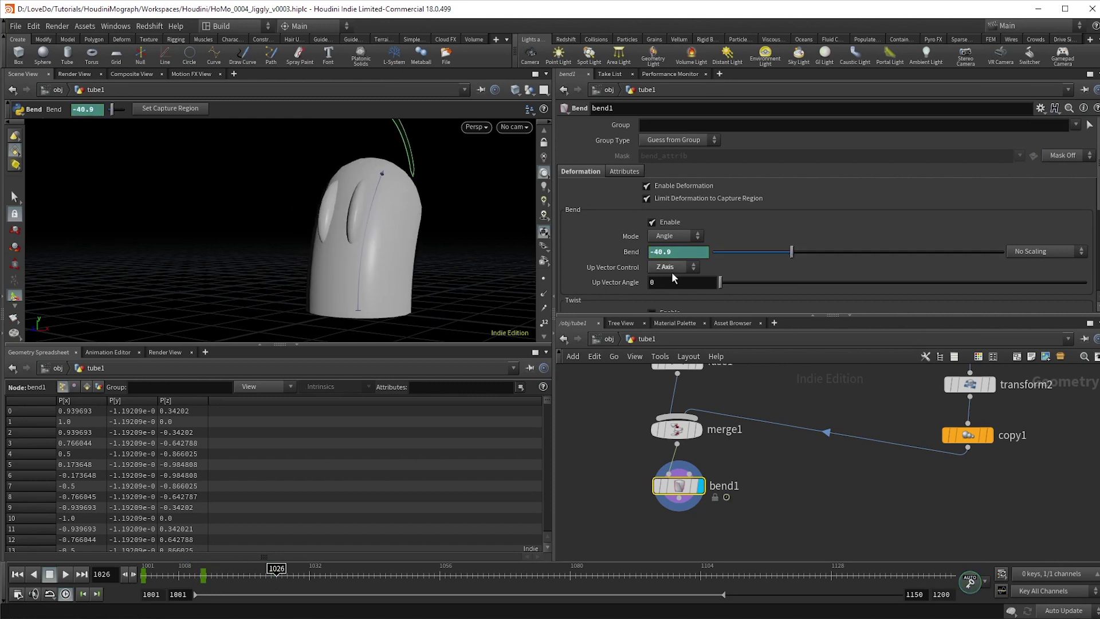
click(575, 257)
ctrl+middle_click(575, 257)
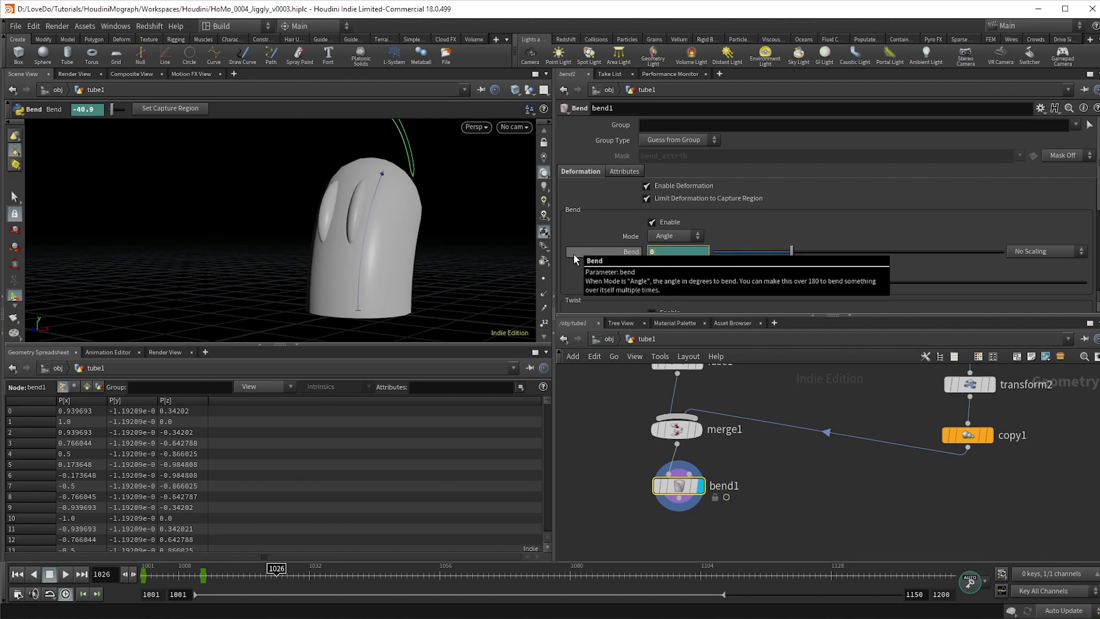
alt+click(576, 257)
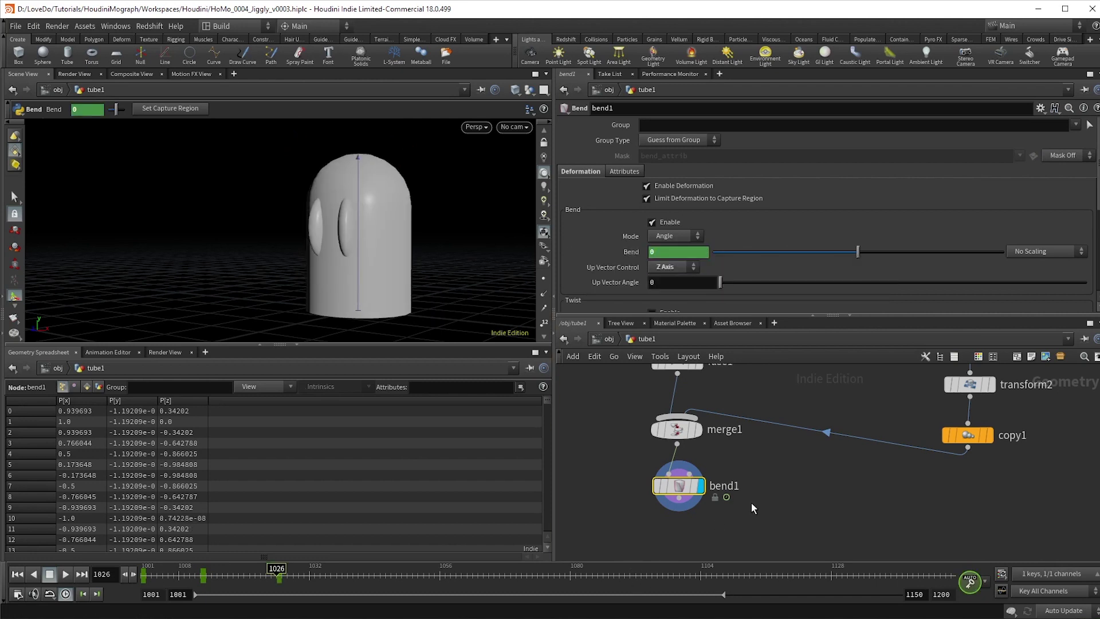
Play back the keyed bend animation from the first frame
click(144, 574)
click(66, 574)
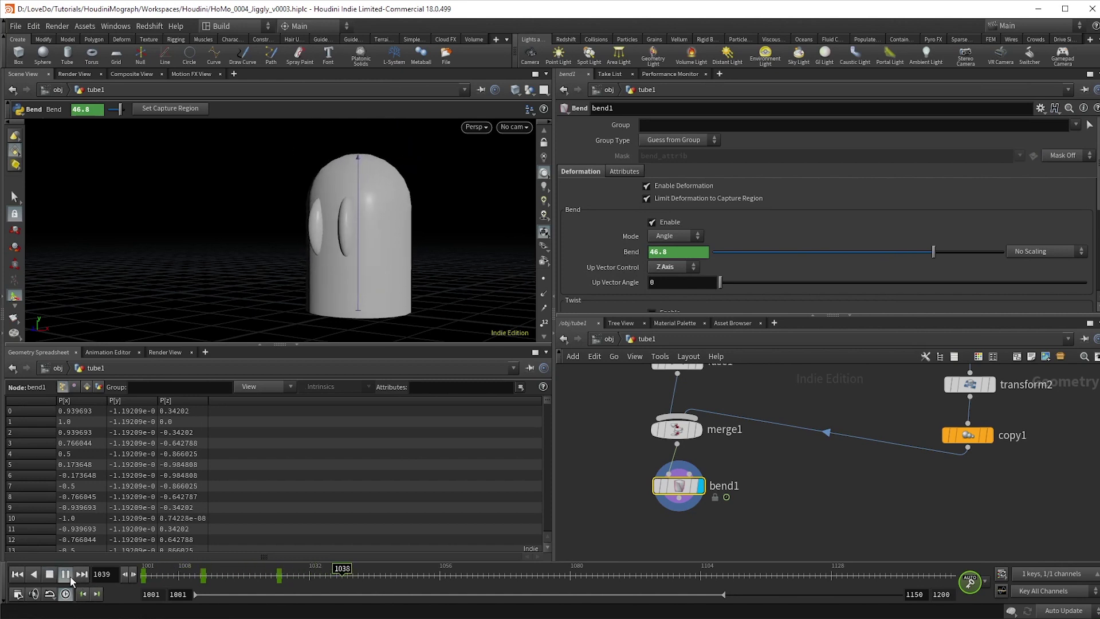
click(65, 574)
Enable the Bend's Length Scale and key it at 0.861 on frame 1001
scroll(623, 262, down, 3)
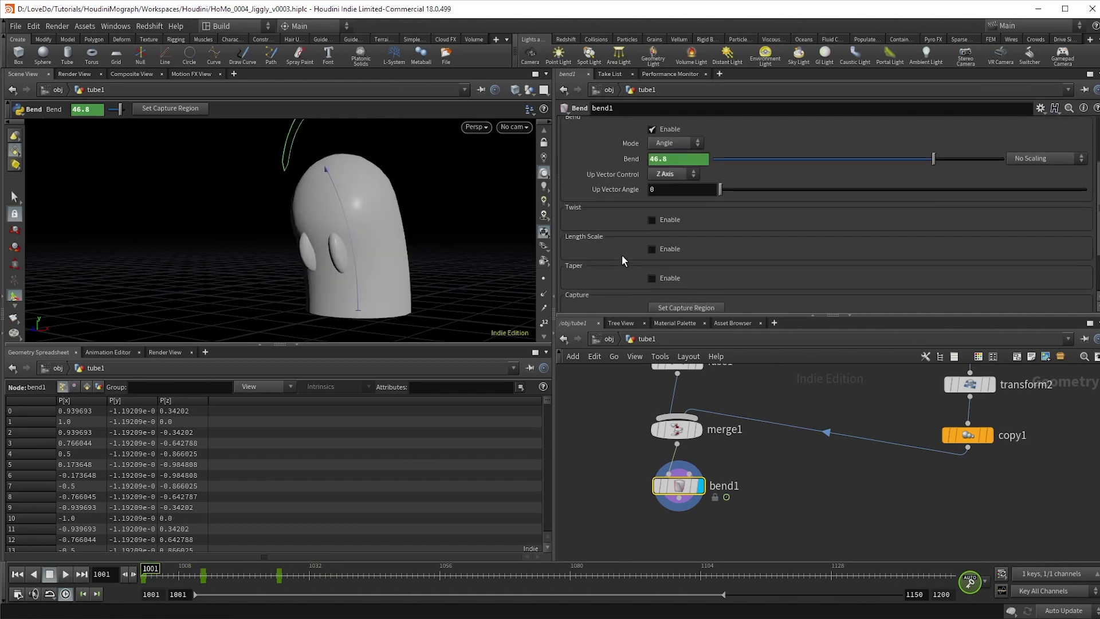
click(652, 250)
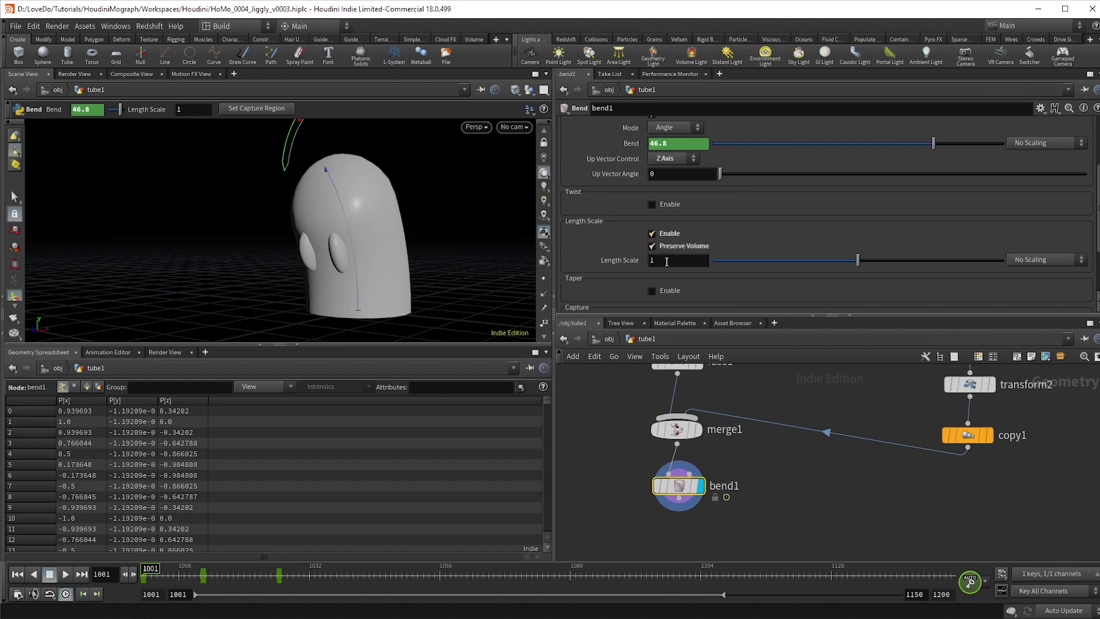
alt+click(667, 262)
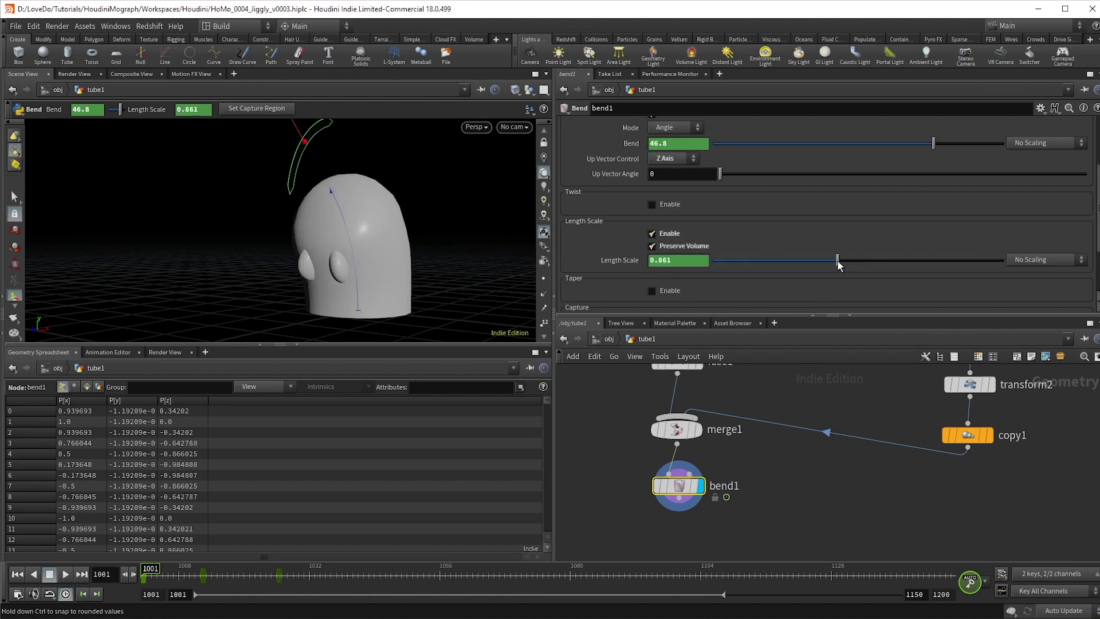
Key the length scale at 1.201 on frame 1012 and 1 on frame 1026, and play back the animation
drag(172, 574, 201, 581)
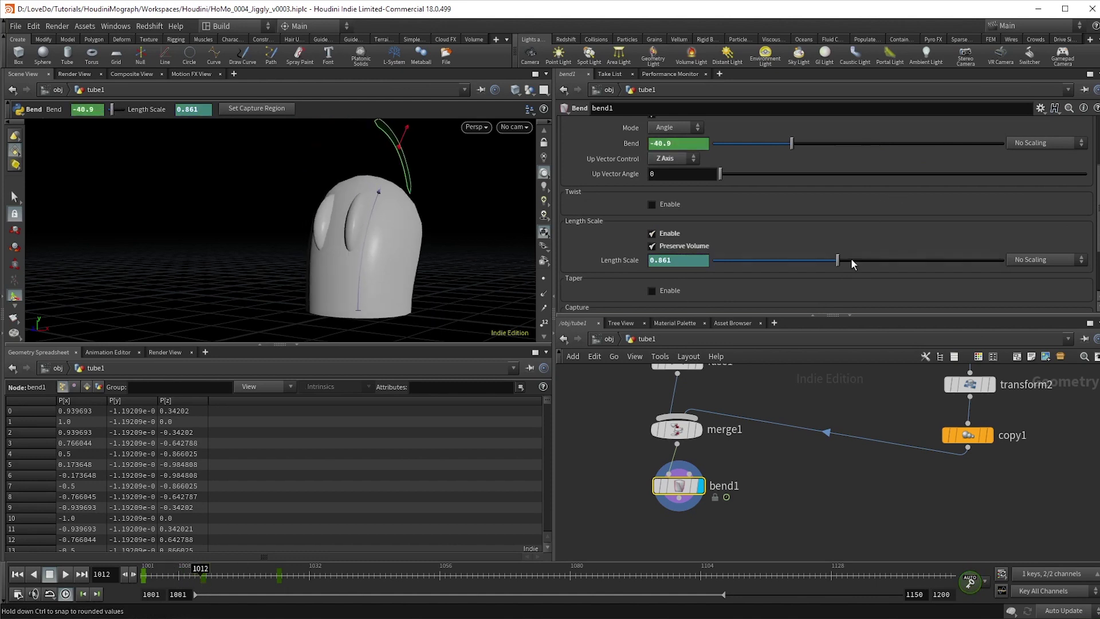
drag(838, 260, 881, 271)
drag(204, 580, 276, 574)
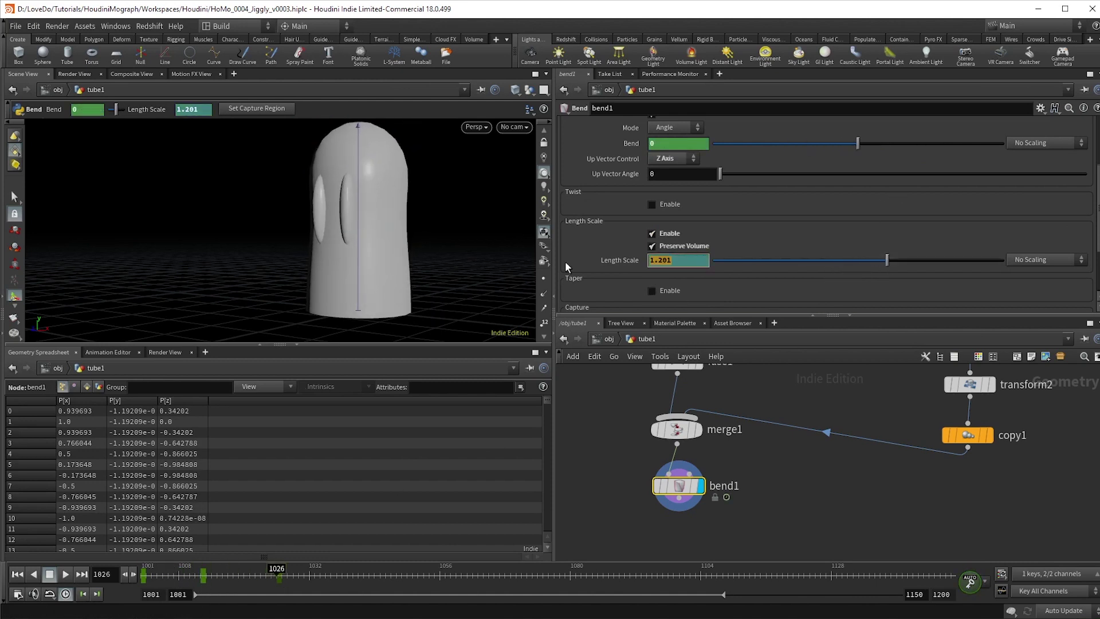
key(Return)
click(65, 574)
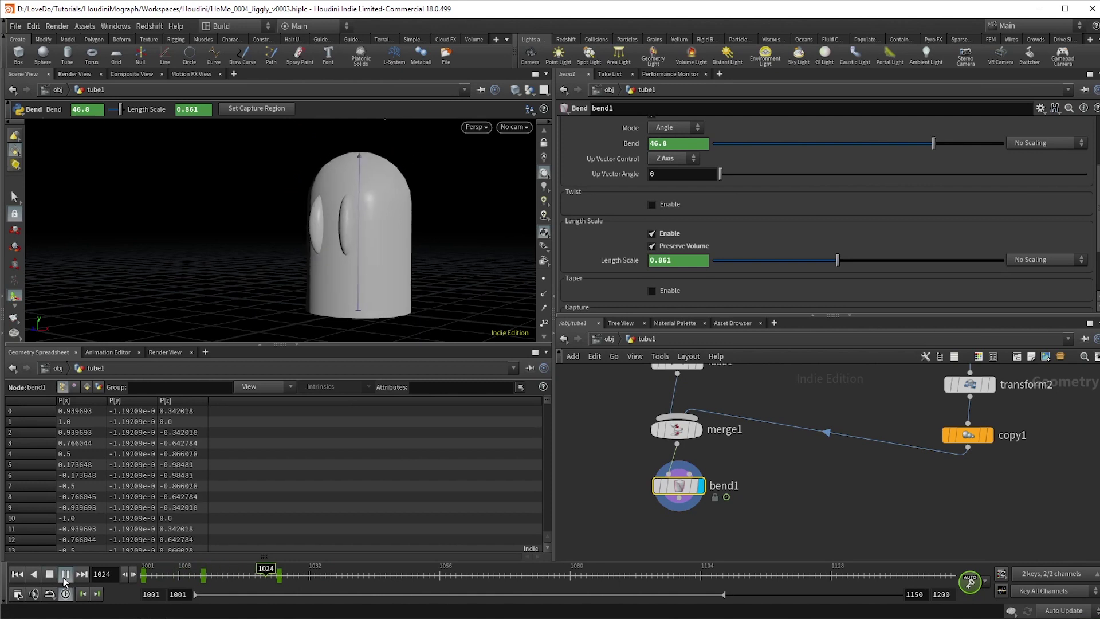
click(65, 575)
Append a Null to the Bend, rename it IN_BODY and align it below the Bend
middle_drag(753, 493, 639, 453)
click(657, 417)
click(640, 453)
text(null)
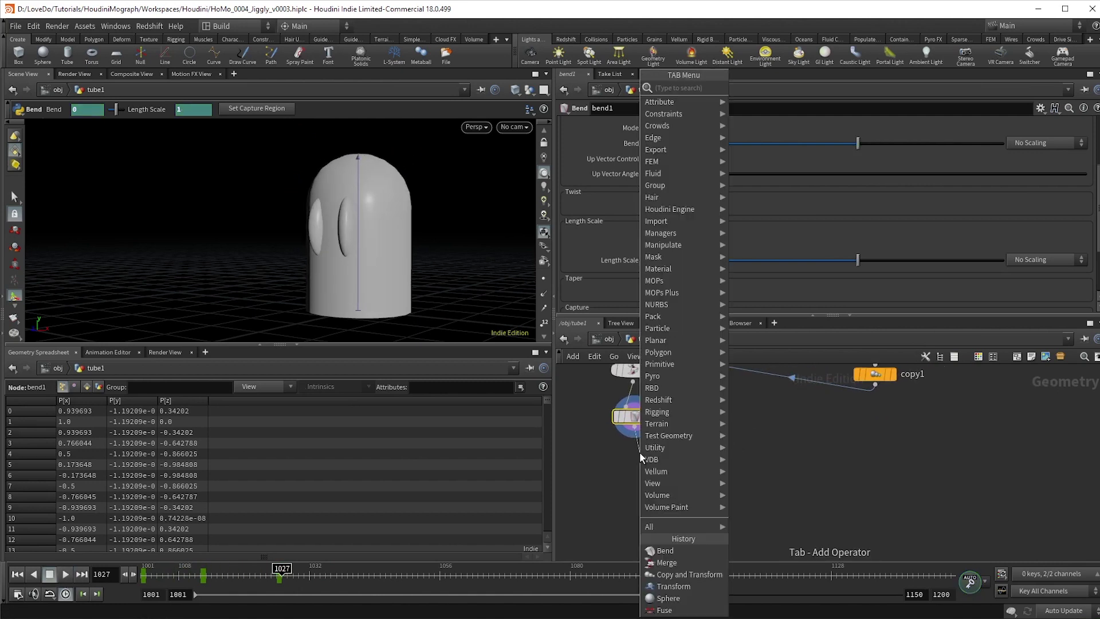
key(Return)
double_click(667, 462)
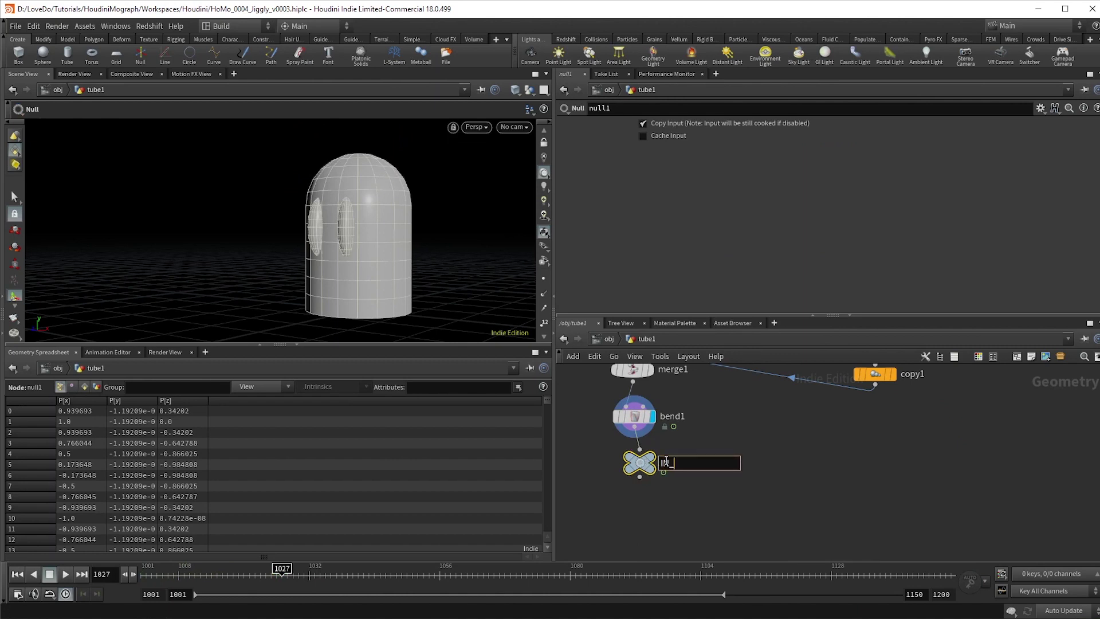
text(Y)
key(Return)
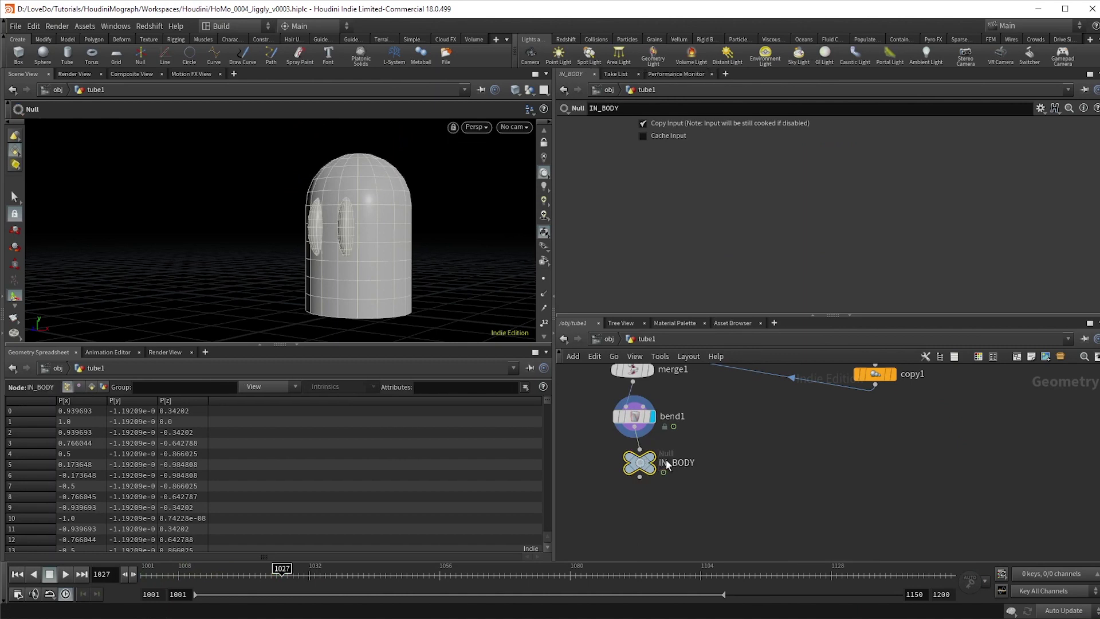
drag(640, 463, 634, 462)
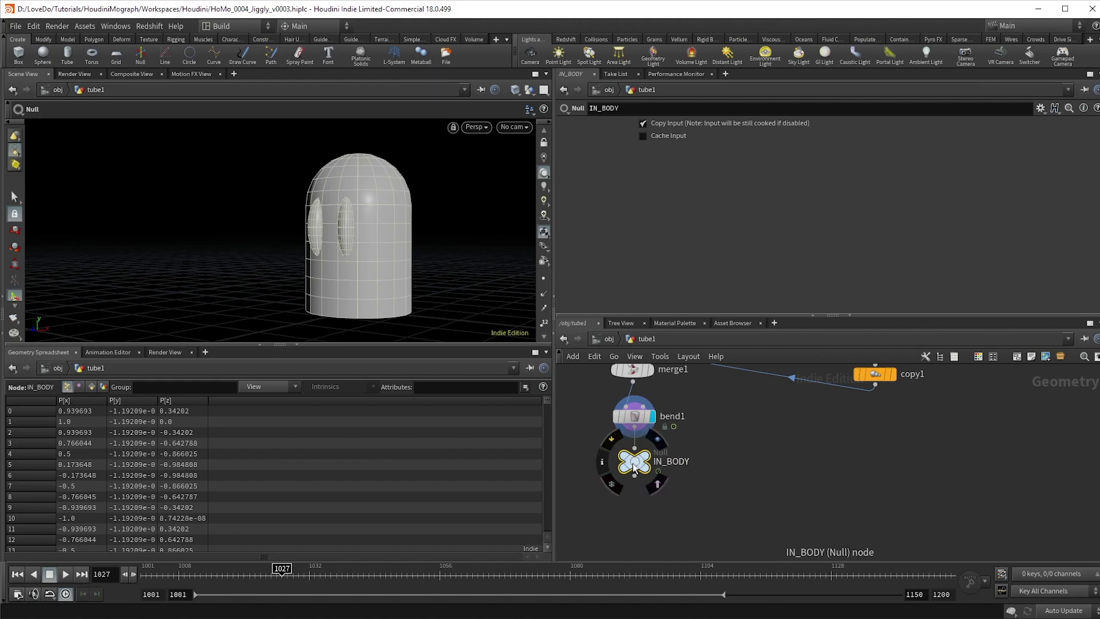
Create a CHOP Network beside the IN_BODY null and go inside it
key(Tab)
text(color)
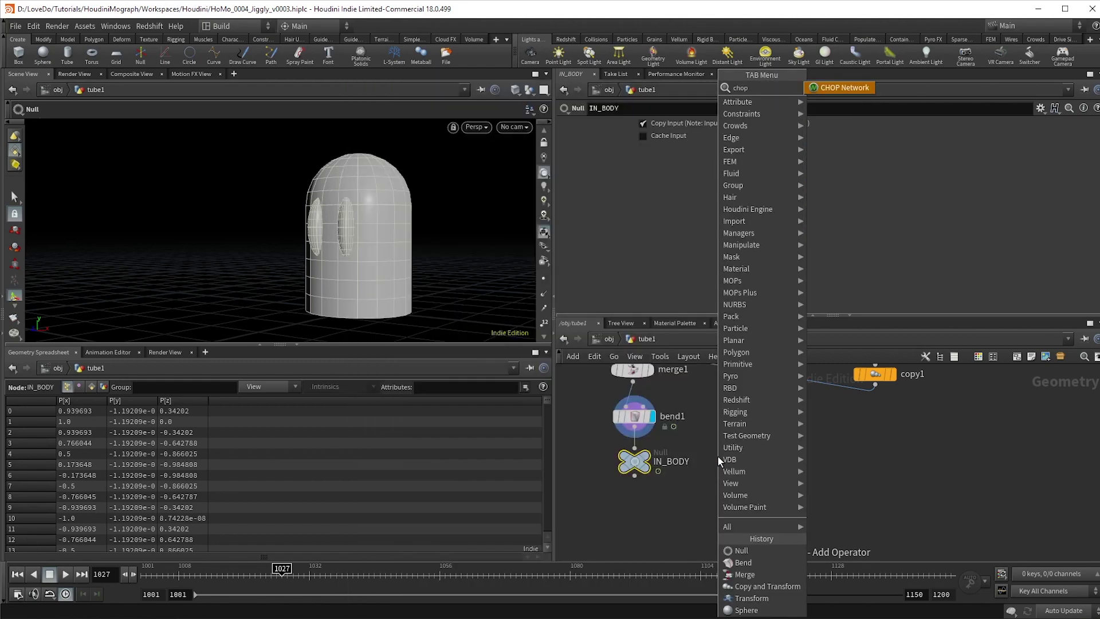
key(Return)
click(718, 457)
key(Return)
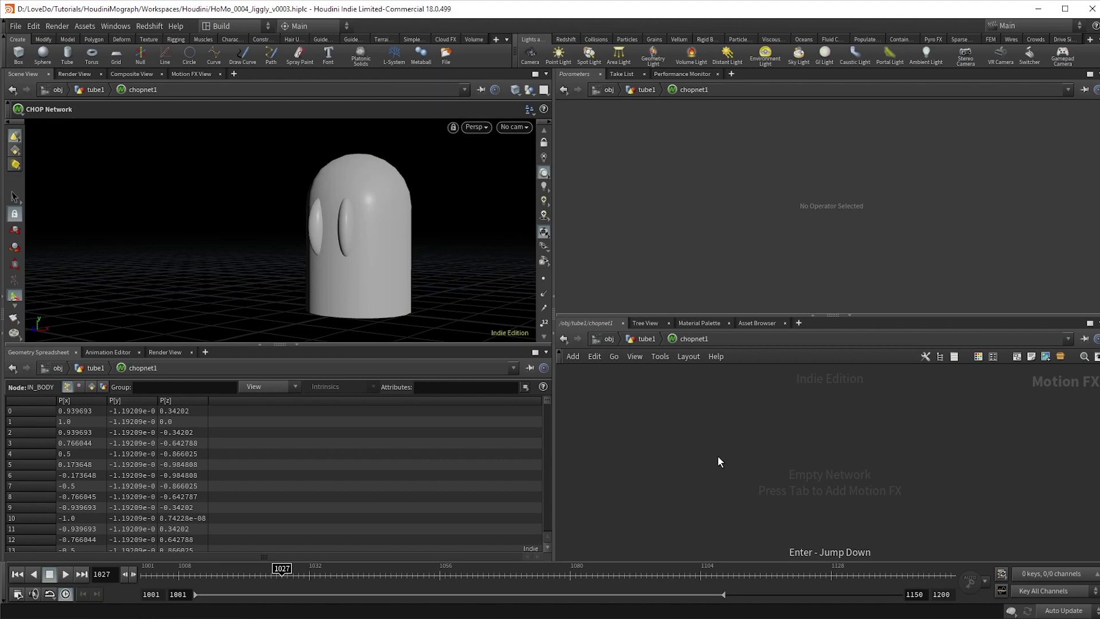
Add a Geometry node and a Spring node inside the CHOP network
key(Tab)
text(geo)
key(Return)
click(718, 455)
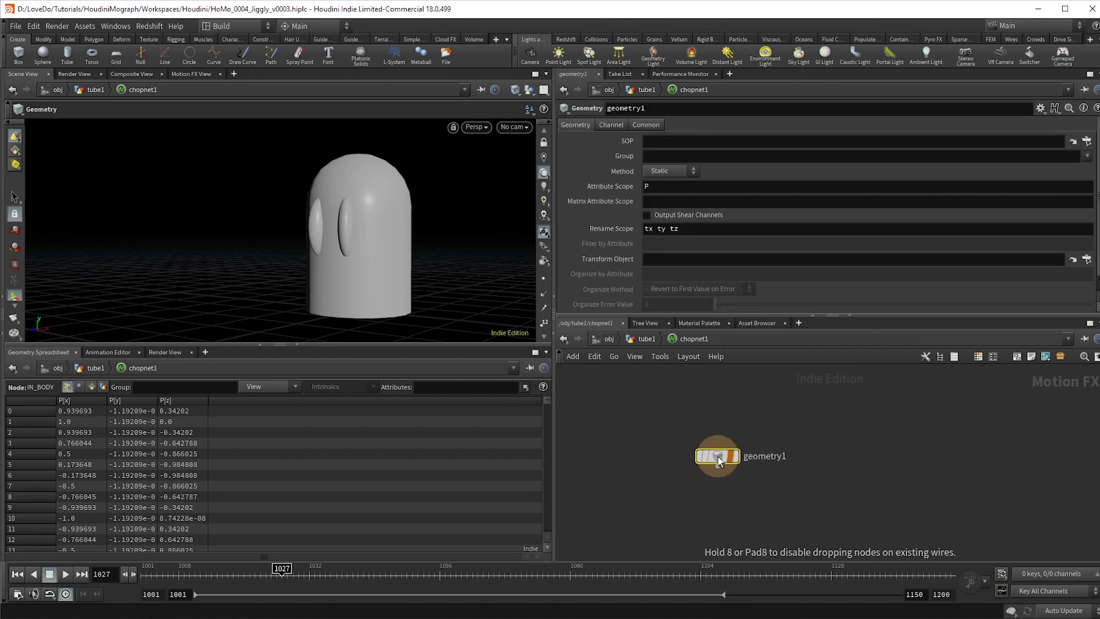
key(Tab)
text(sprin)
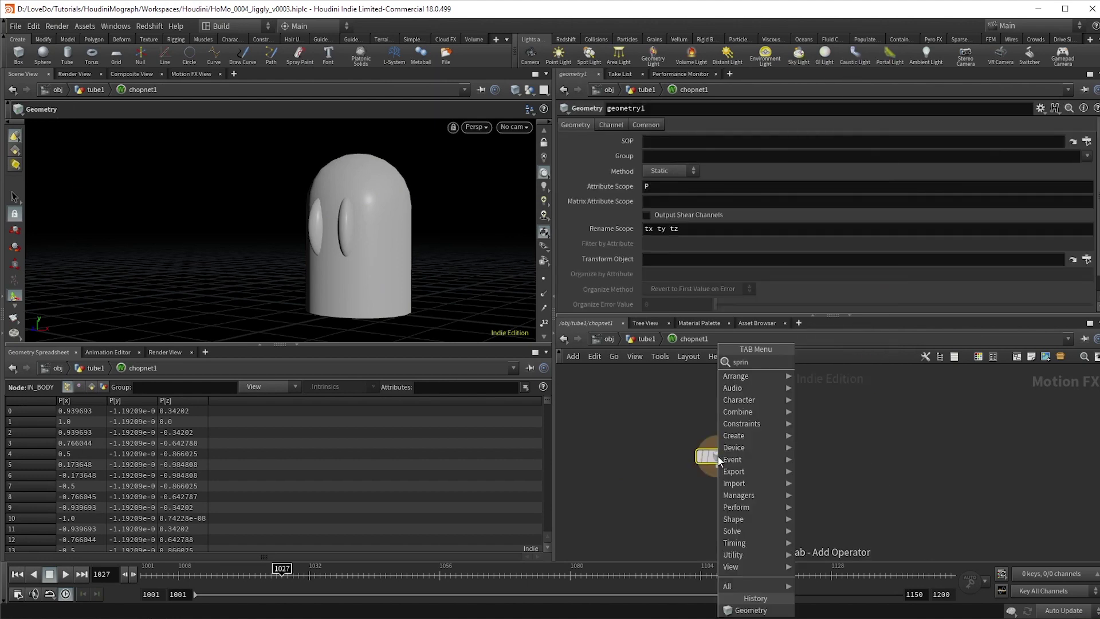
key(Return)
click(720, 462)
Add an Output node after the Spring and arrange the Geometry, Spring and Output nodes in a vertical chain
key(Tab)
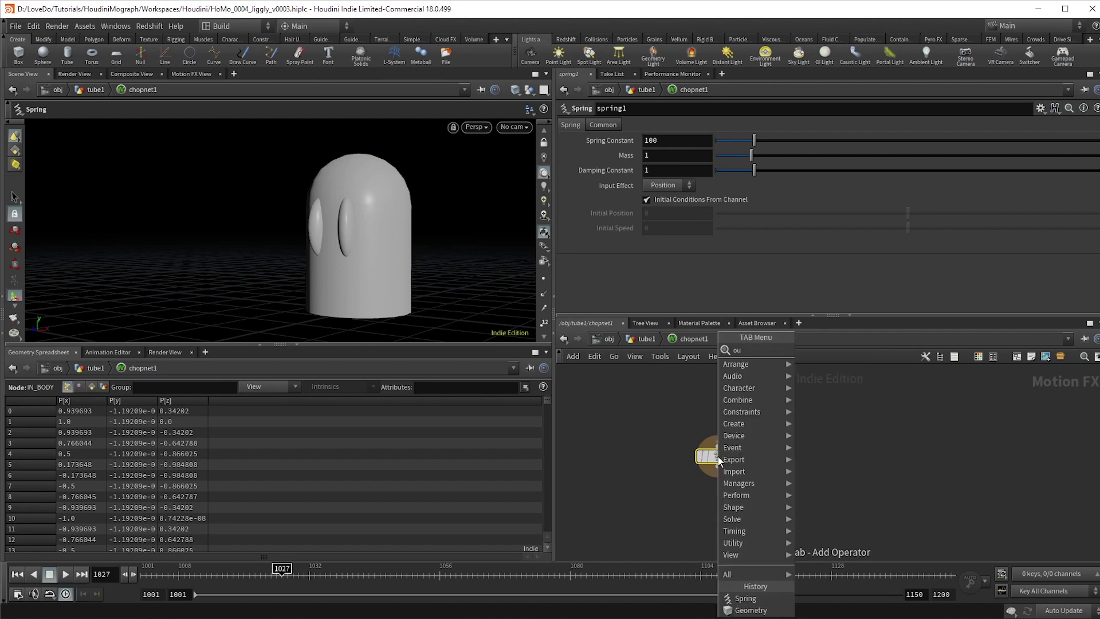
text(out)
key(Return)
click(718, 456)
key(l)
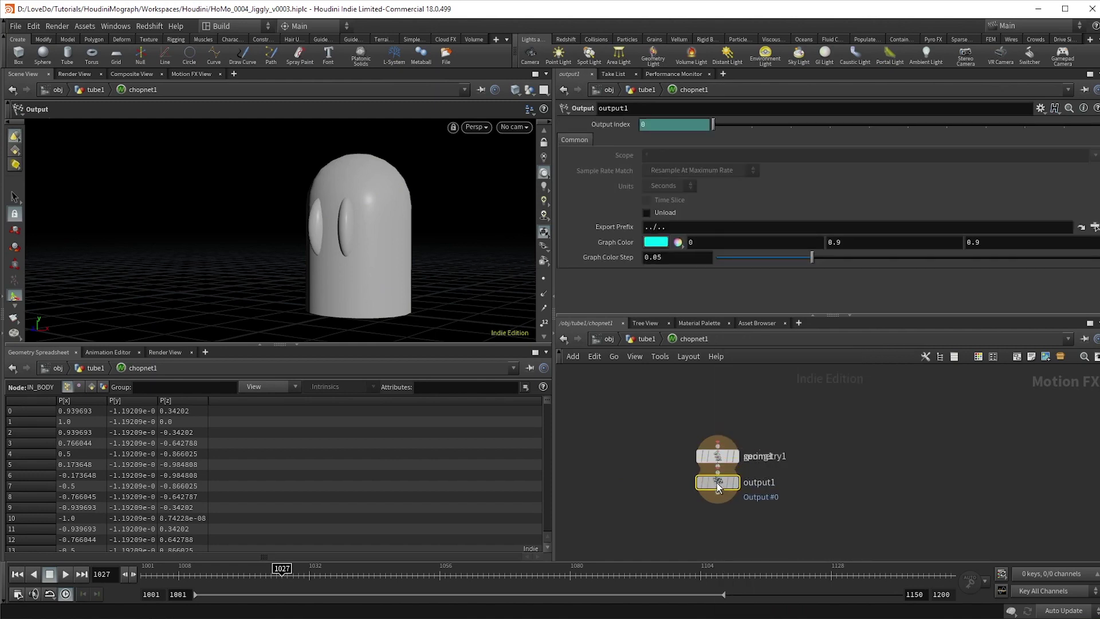
click(718, 468)
click(712, 478)
click(718, 501)
click(713, 488)
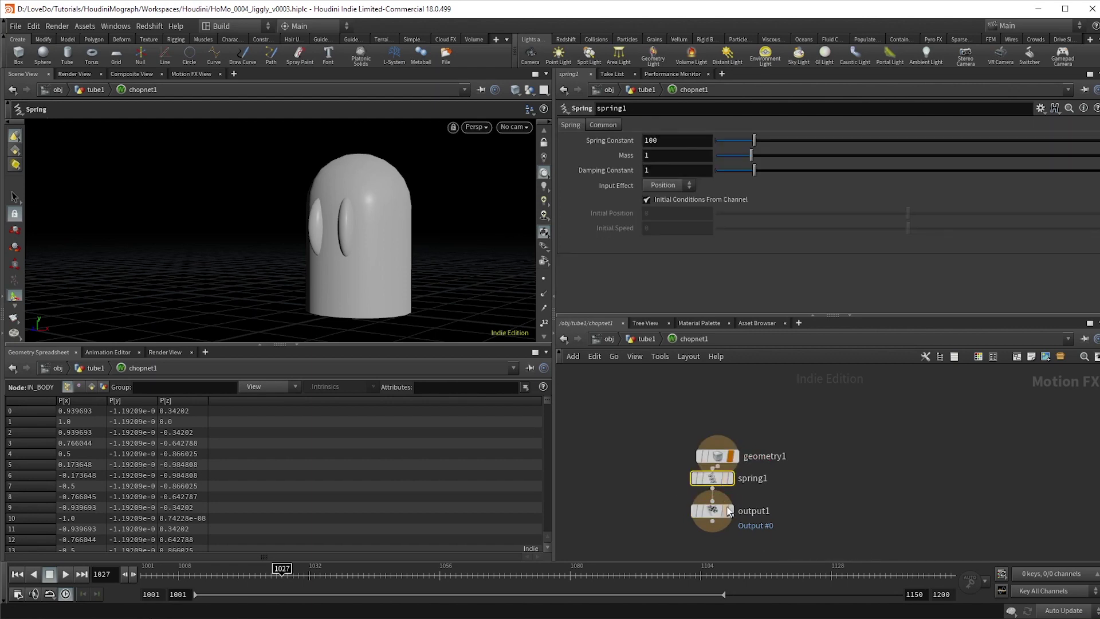
drag(712, 470, 712, 426)
drag(713, 478, 713, 457)
Set the Geometry CHOP's method to Animated and its SOP path to ../../IN_BODY
click(713, 426)
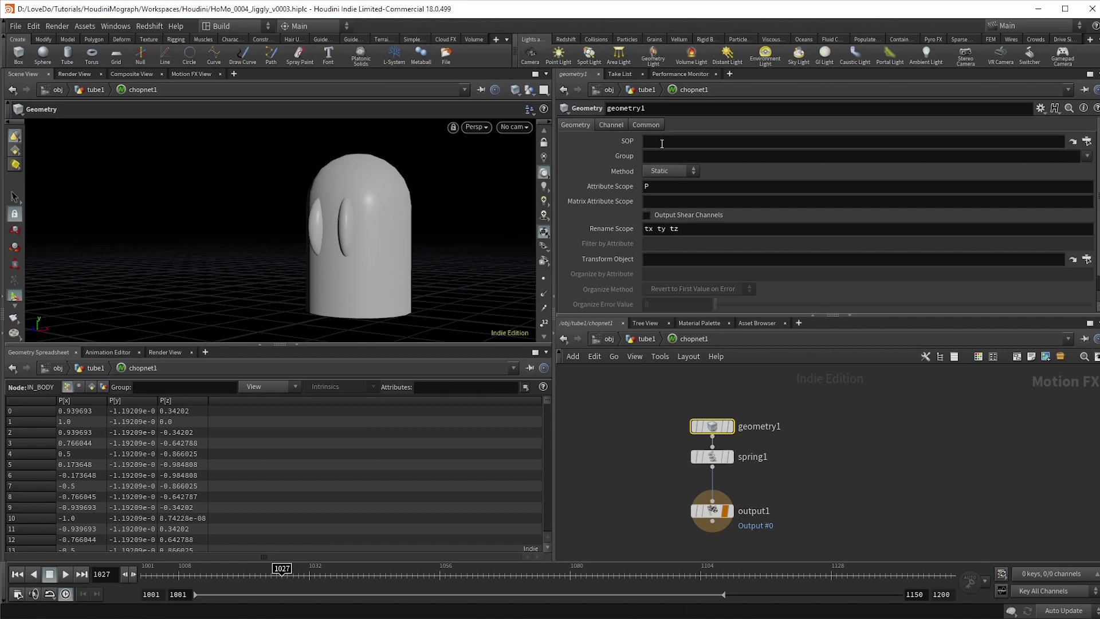
click(670, 171)
click(662, 184)
click(658, 146)
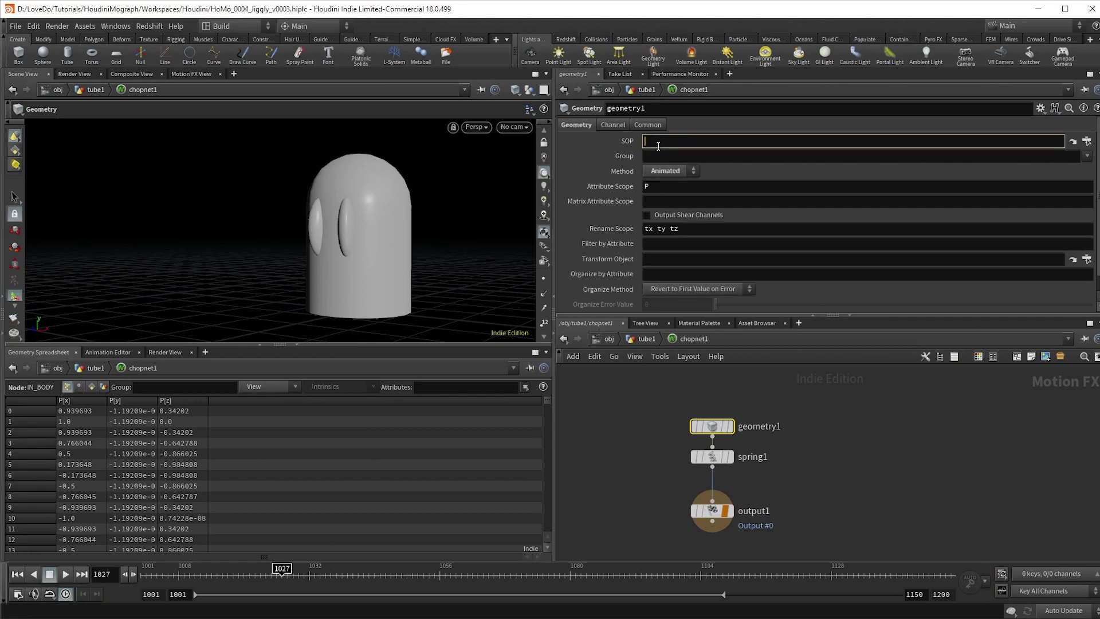
text(../)
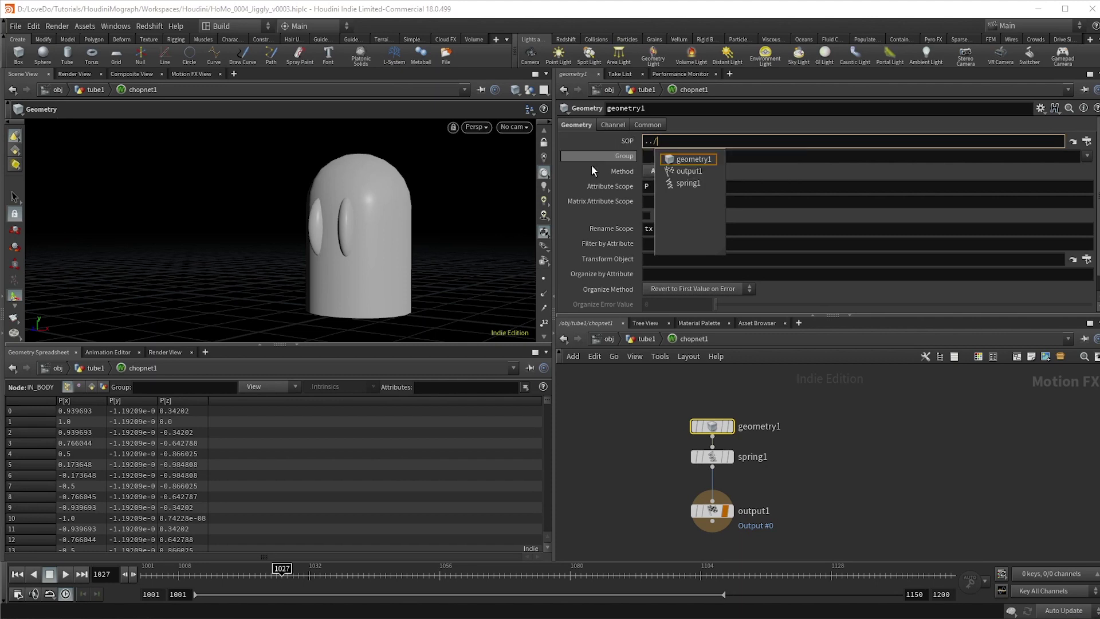
text(../)
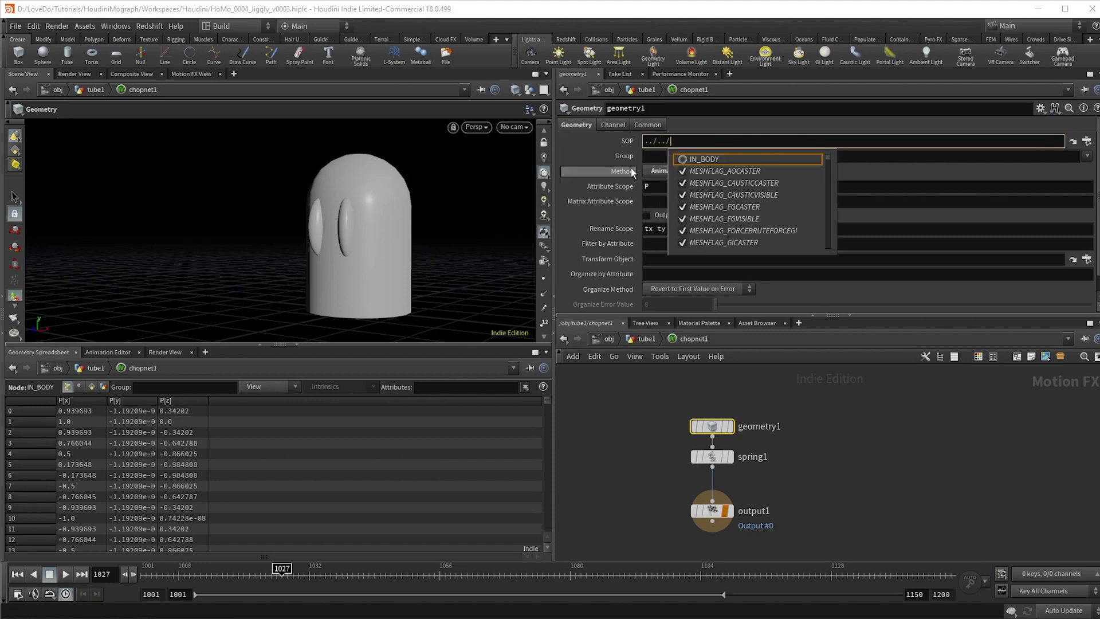
click(697, 160)
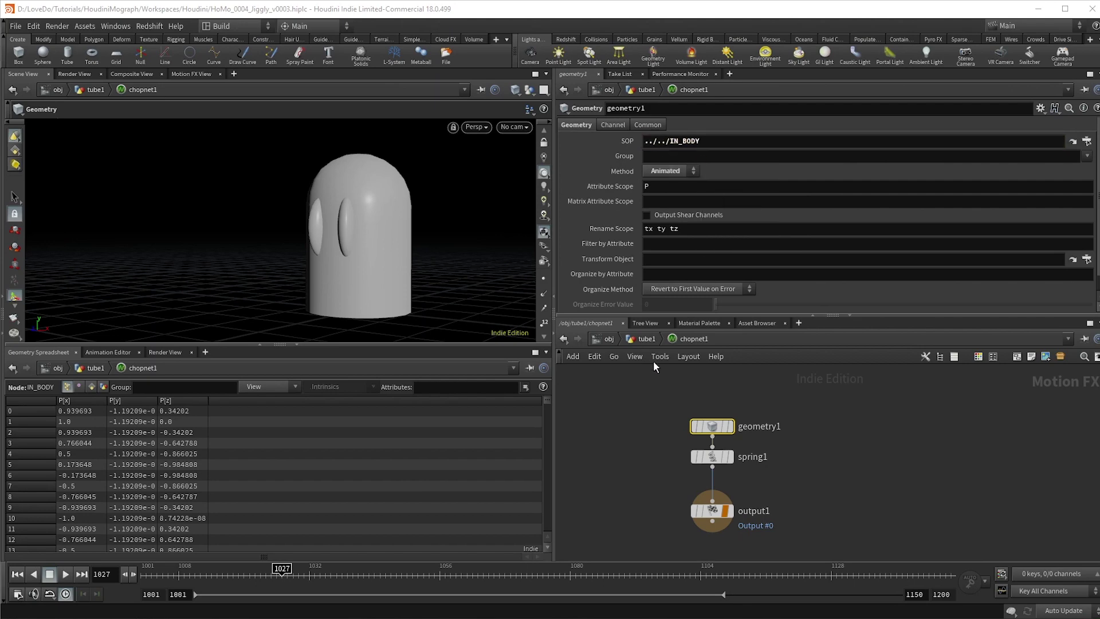
Return to the tube1 network and append a Channel node below IN_BODY
click(646, 339)
middle_drag(735, 501, 744, 498)
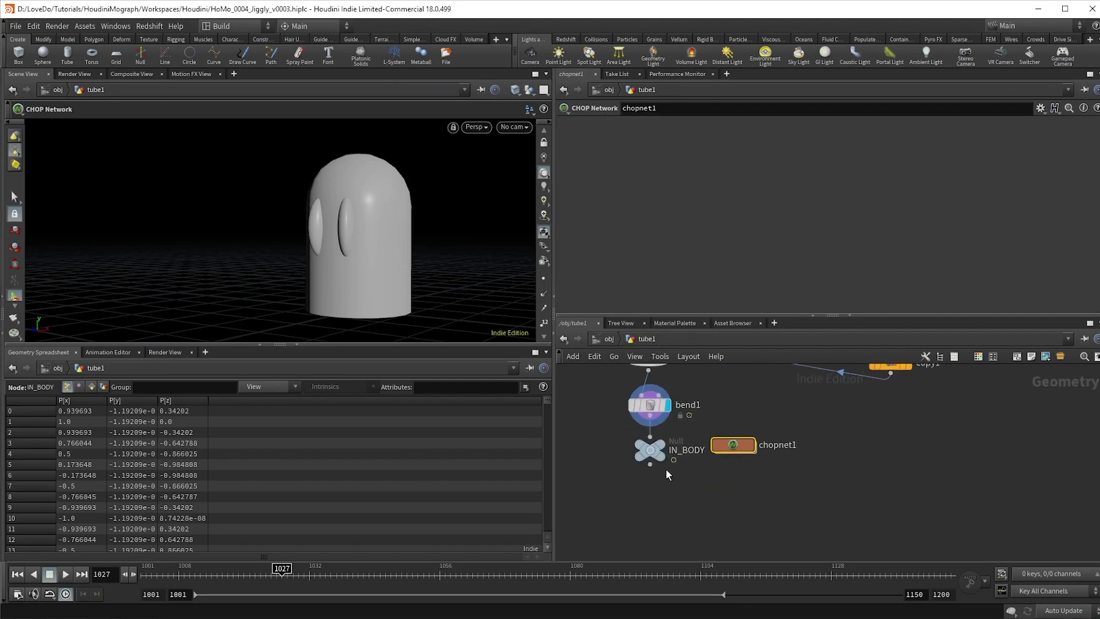
key(Tab)
text(chann)
key(Return)
click(650, 494)
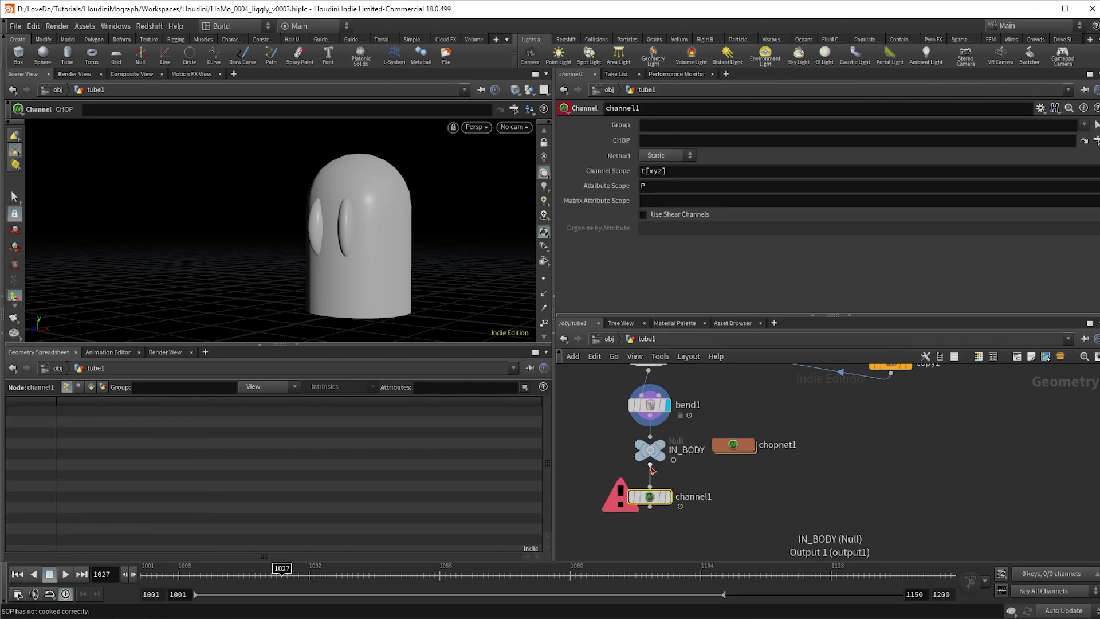
Display the Channel node, set its method to Animated and its CHOP path to ../chopnet1/output1
click(659, 178)
click(651, 141)
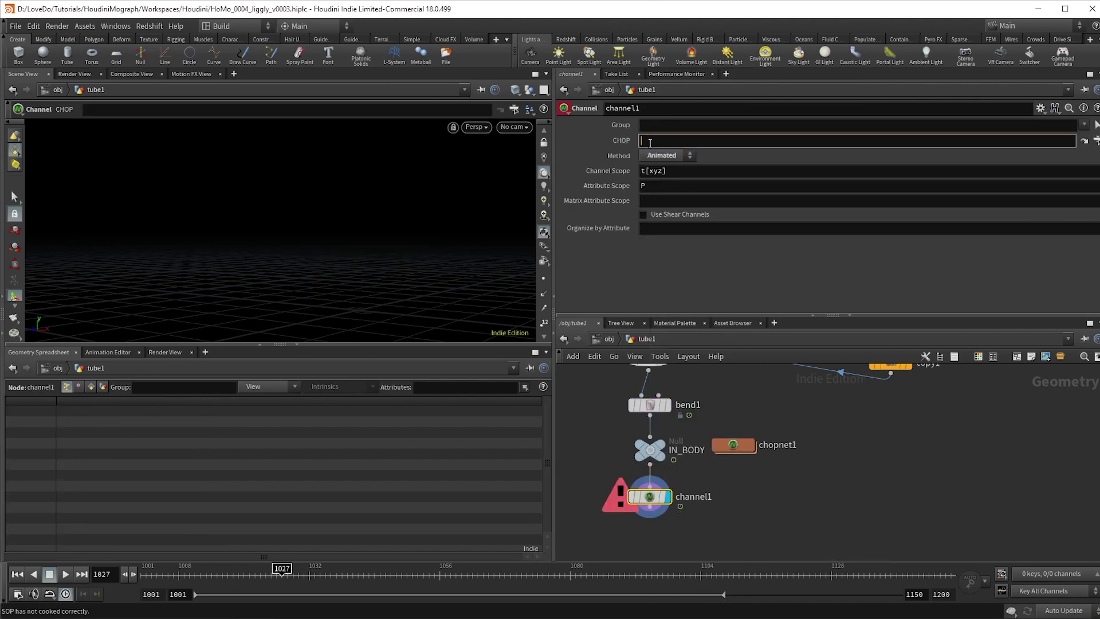
text(../ch)
key(Down)
key(Down)
key(Tab)
text(/)
key(Down)
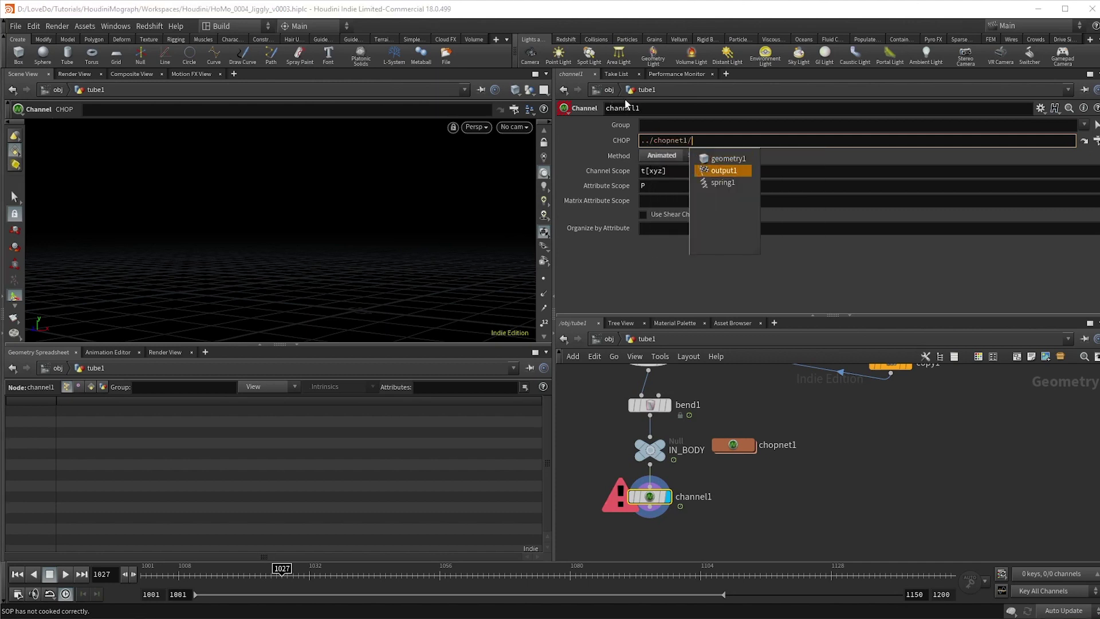
key(Return)
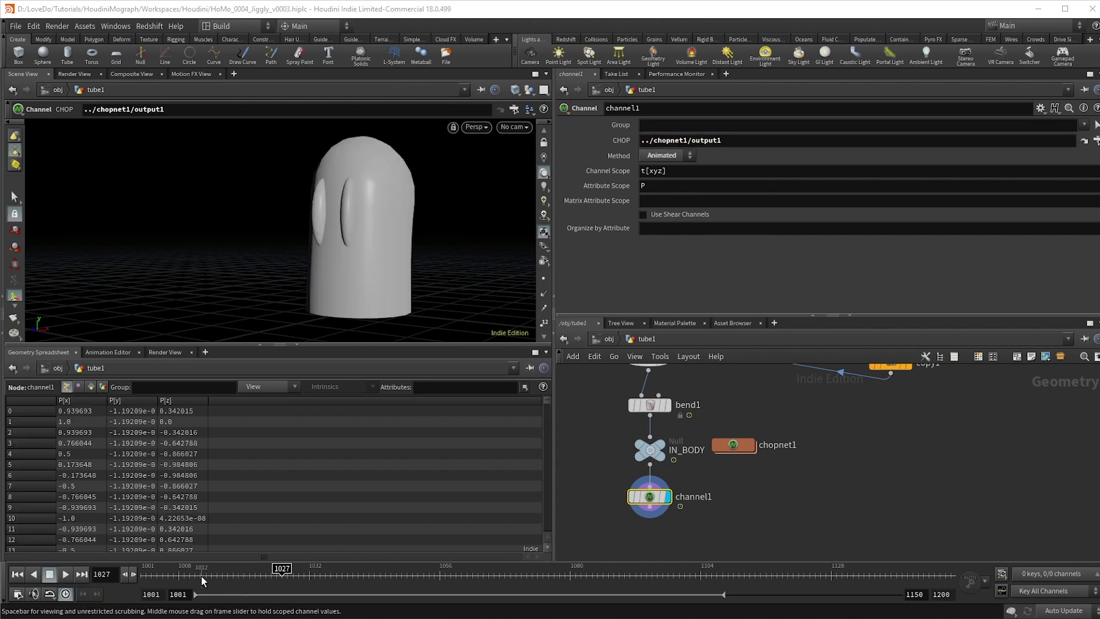
Play back the animation and examine the spring motion from another angle
click(65, 574)
key(Escape)
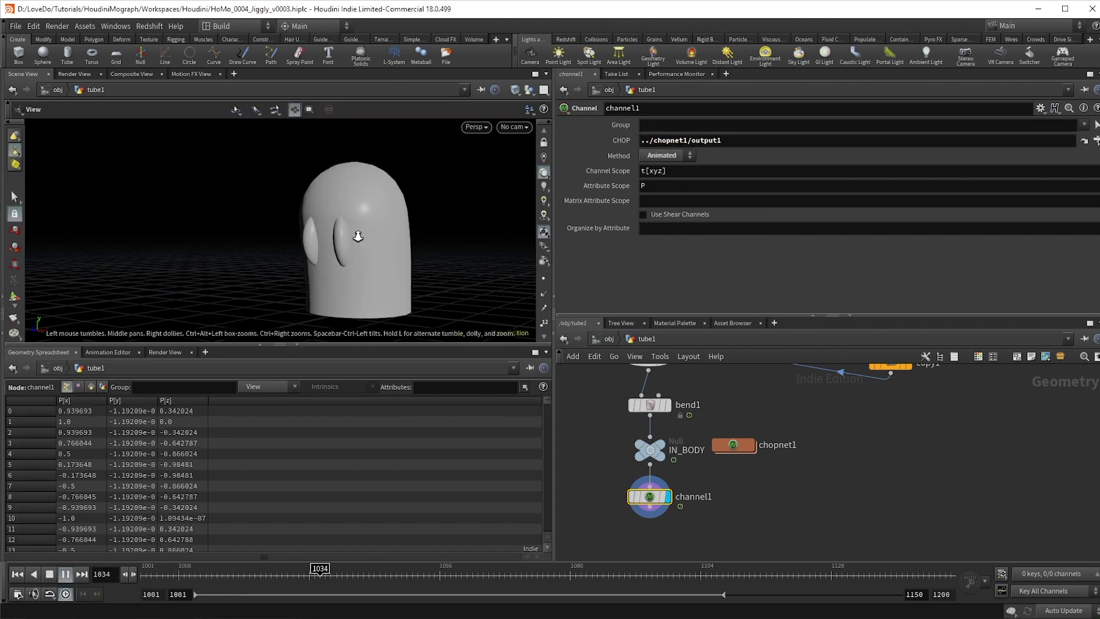
key(Return)
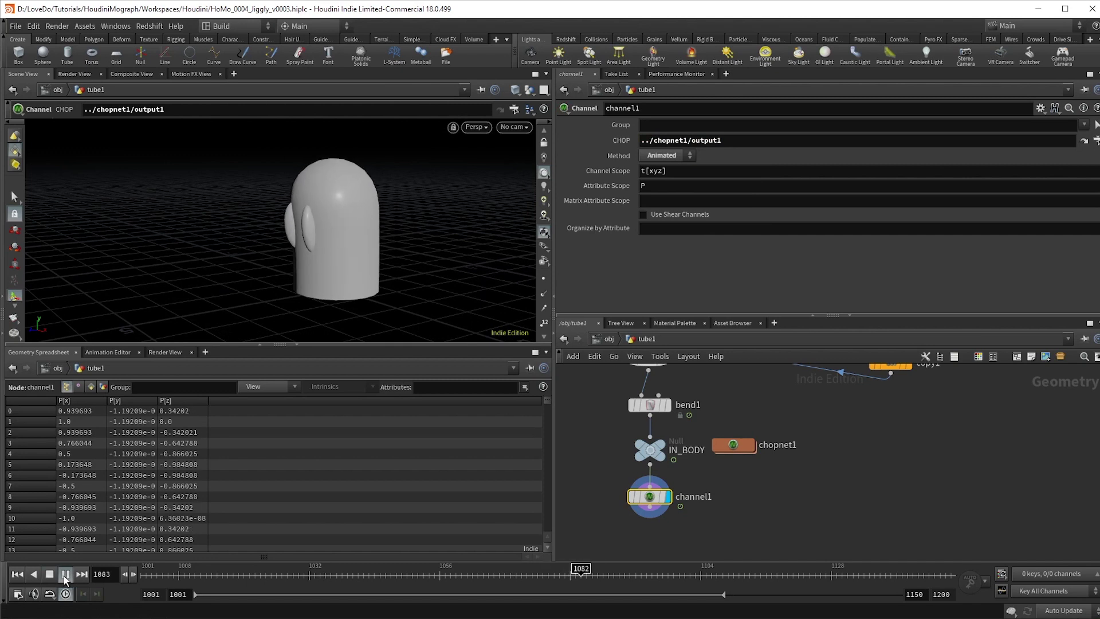
click(64, 573)
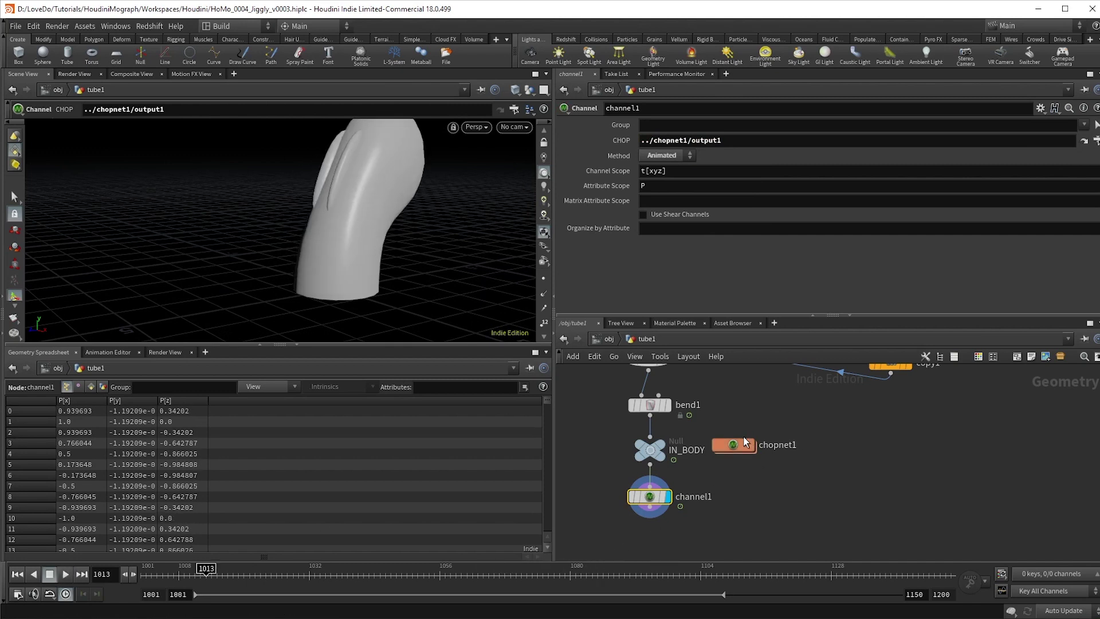
Raise the Spring's damping constant in the CHOP network to 3.39, replay the animation, and refine the damping to 4.55
double_click(736, 445)
click(713, 456)
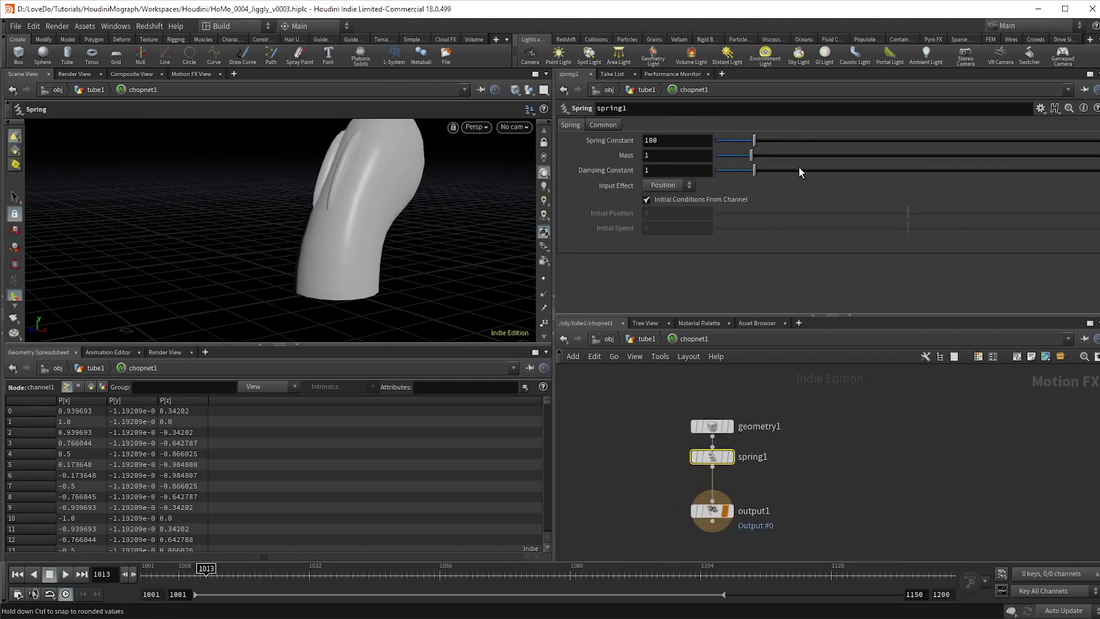
drag(799, 168, 831, 171)
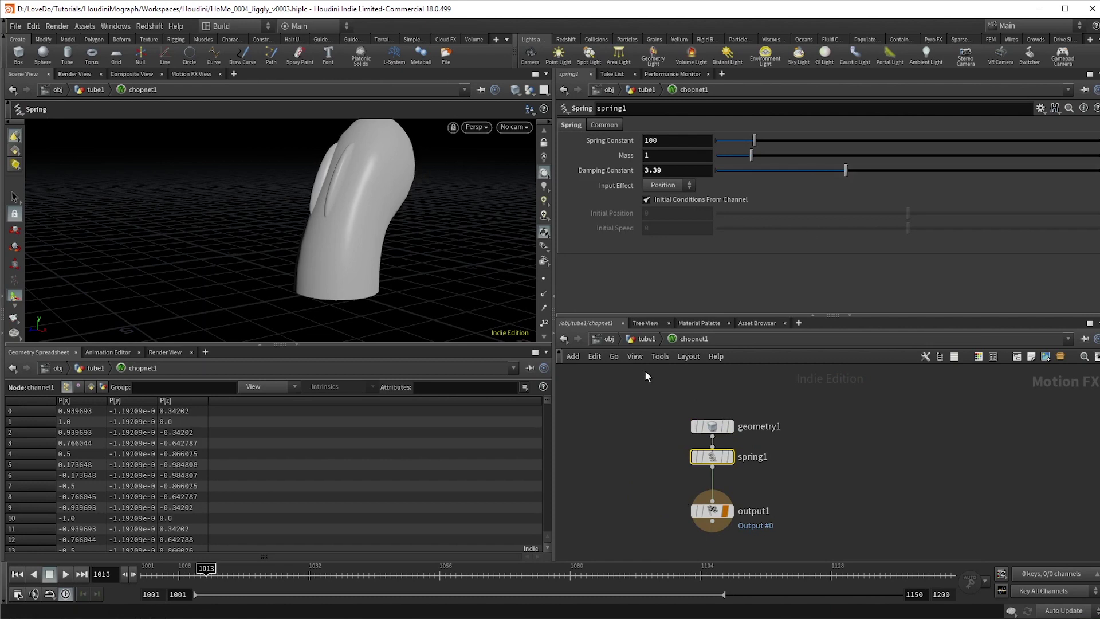
key(u)
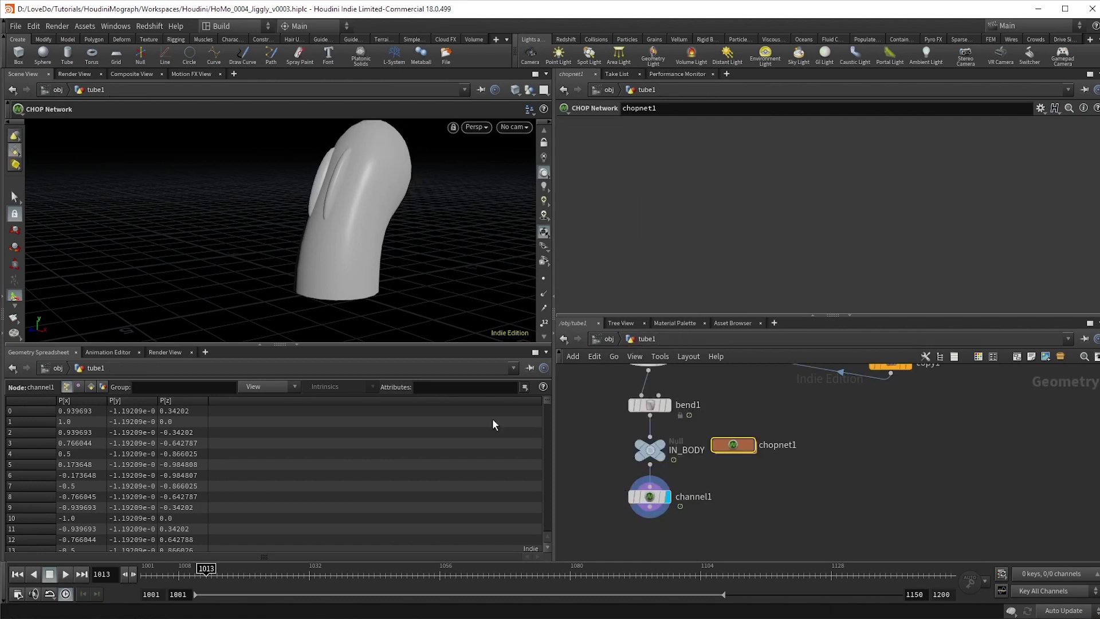
click(17, 574)
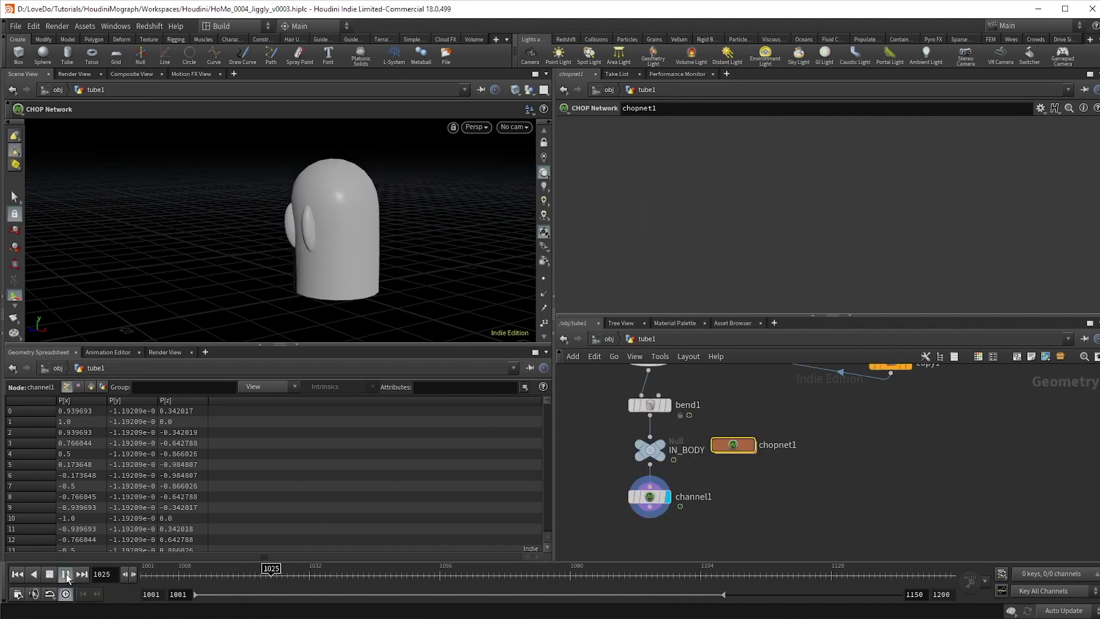
key(ctrl+Up)
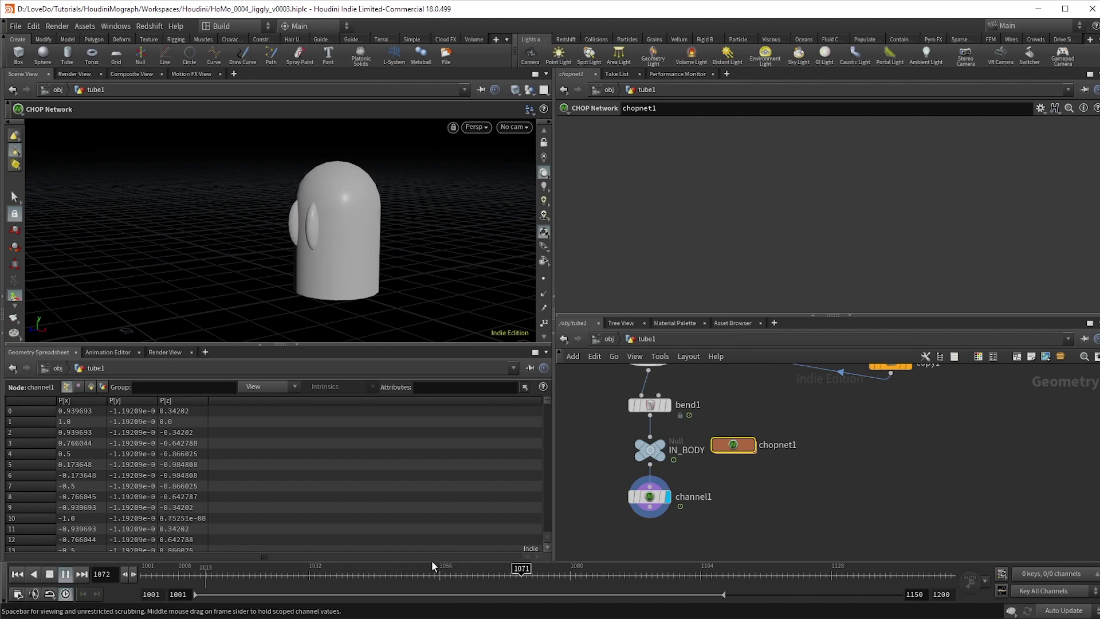
double_click(733, 445)
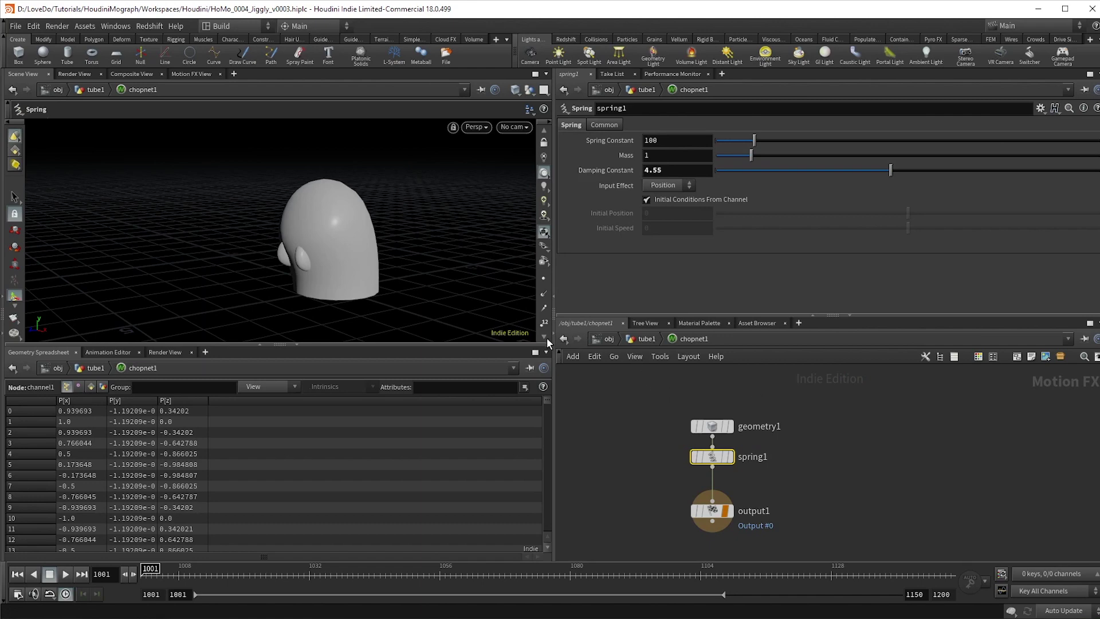
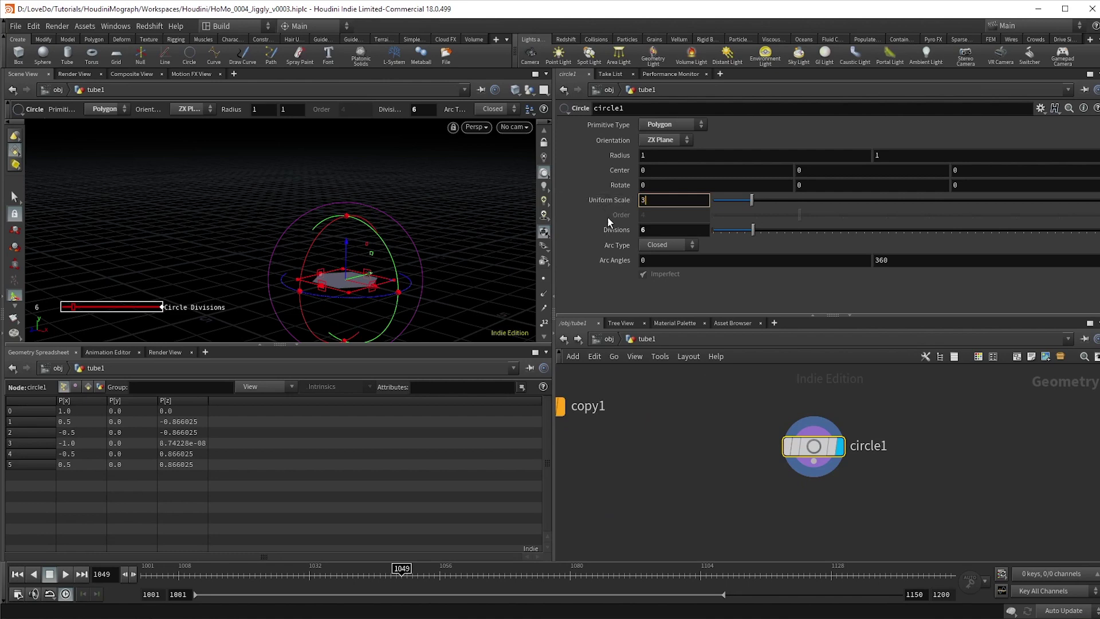
Set the circle's uniform scale to 3 and append a UV Texture node below it
key(Return)
key(Tab)
text(uvtex)
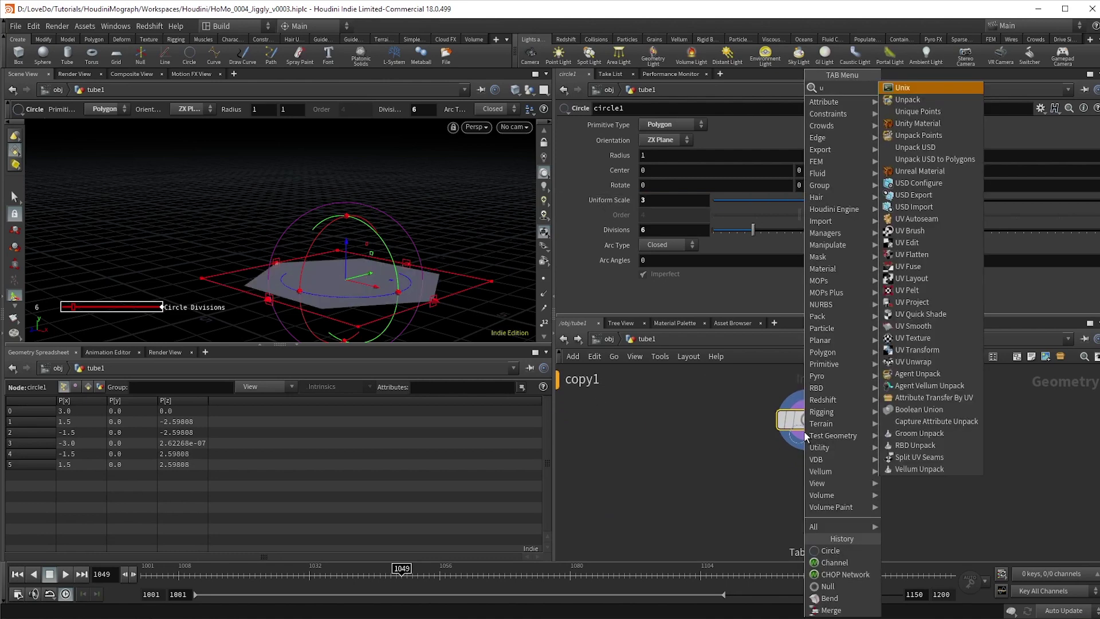
key(Return)
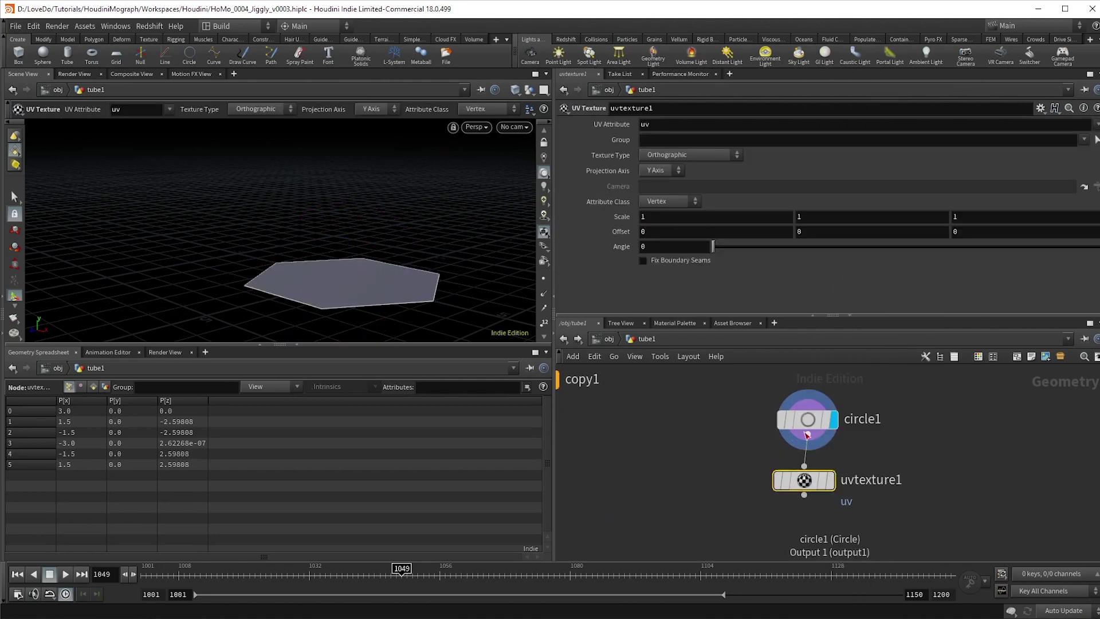
Set the UV Texture's type to Rows & Columns and its attribute class to Point, and display the node
click(689, 156)
click(665, 204)
click(662, 201)
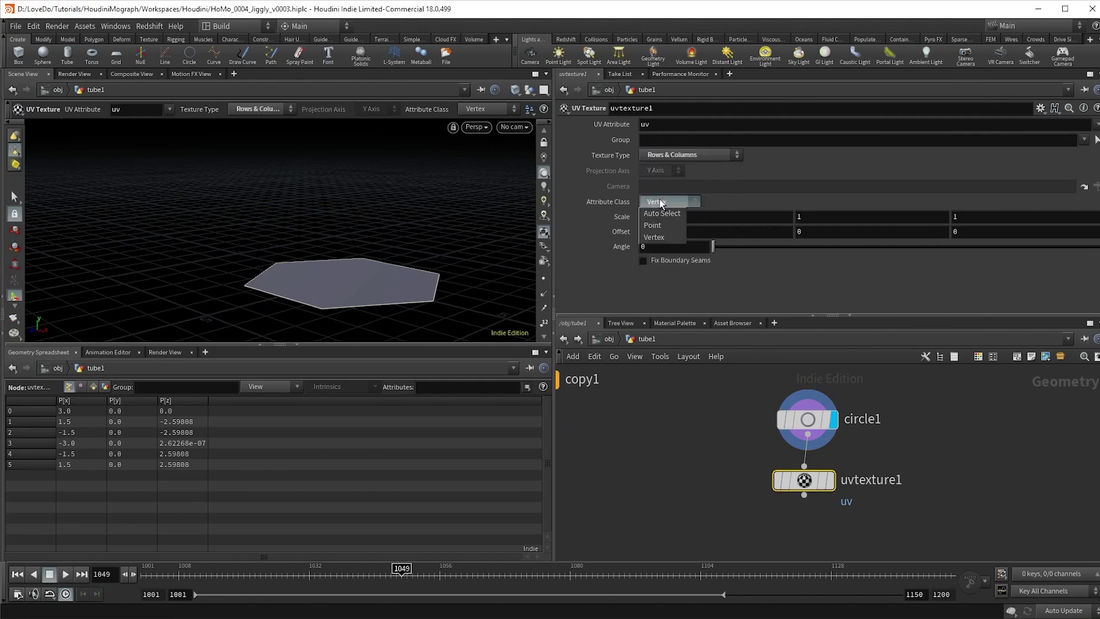
click(653, 226)
click(830, 480)
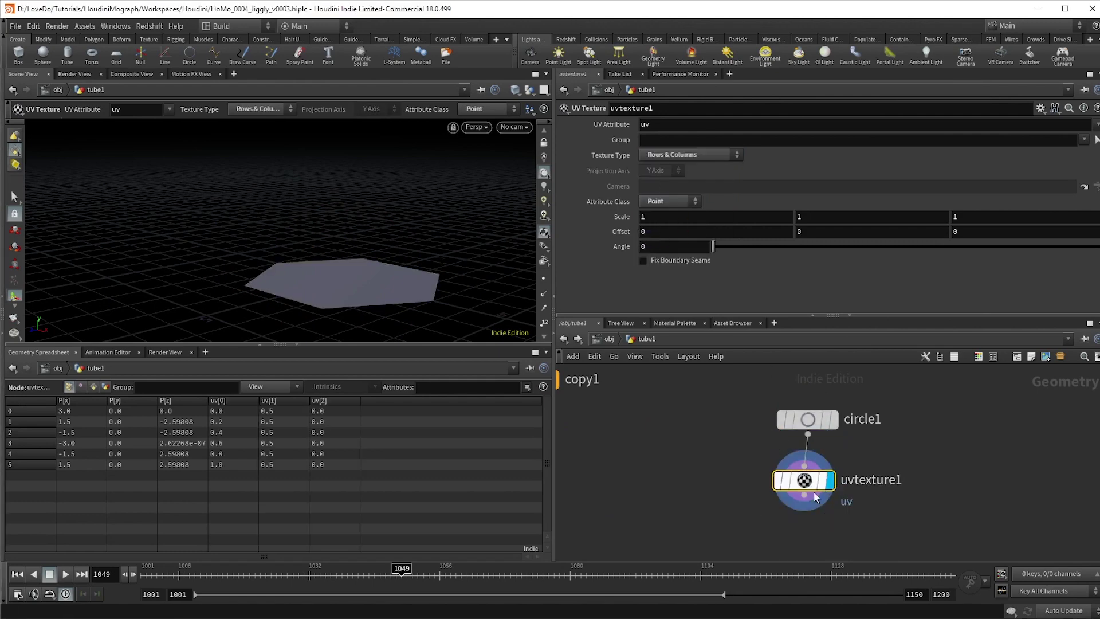
Append an Add node below the UV Texture, display it, and make it delete the geometry but keep the points
click(804, 495)
click(809, 518)
text(add)
key(Return)
click(808, 541)
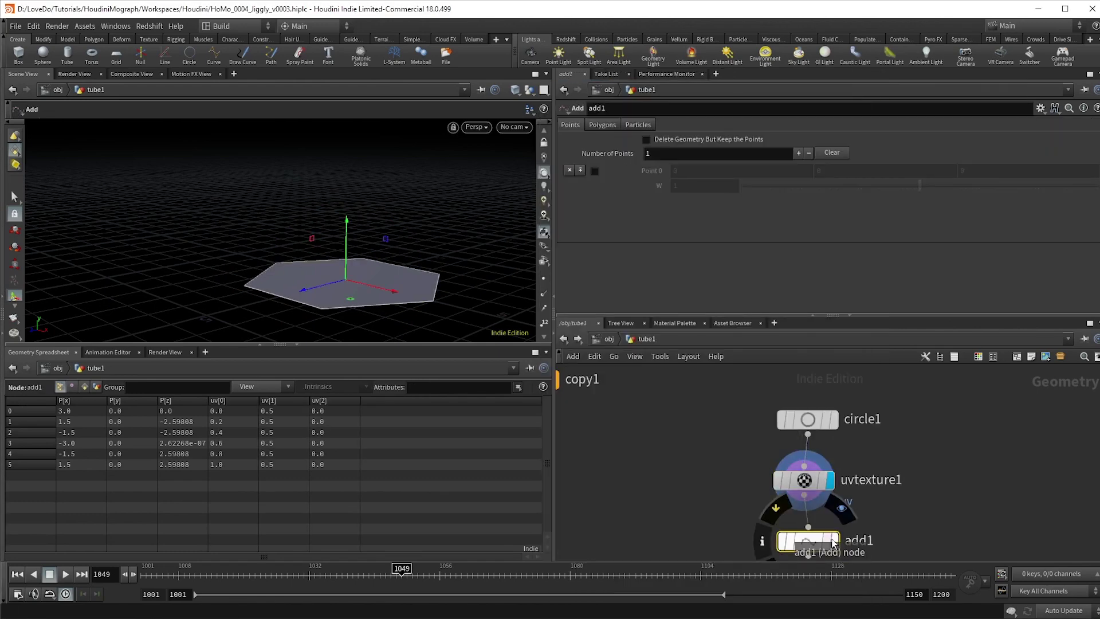
click(680, 143)
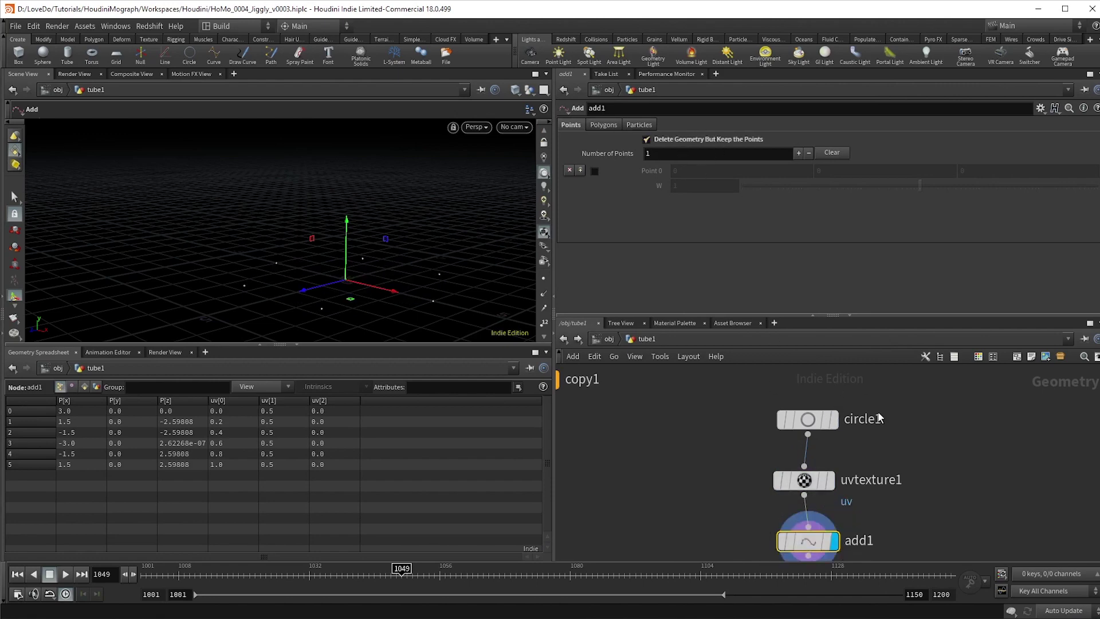
Append a Point VOP below the Add node and go inside it
middle_drag(880, 419, 888, 375)
key(Escape)
drag(447, 277, 366, 243)
key(Return)
middle_drag(810, 550, 788, 505)
click(800, 514)
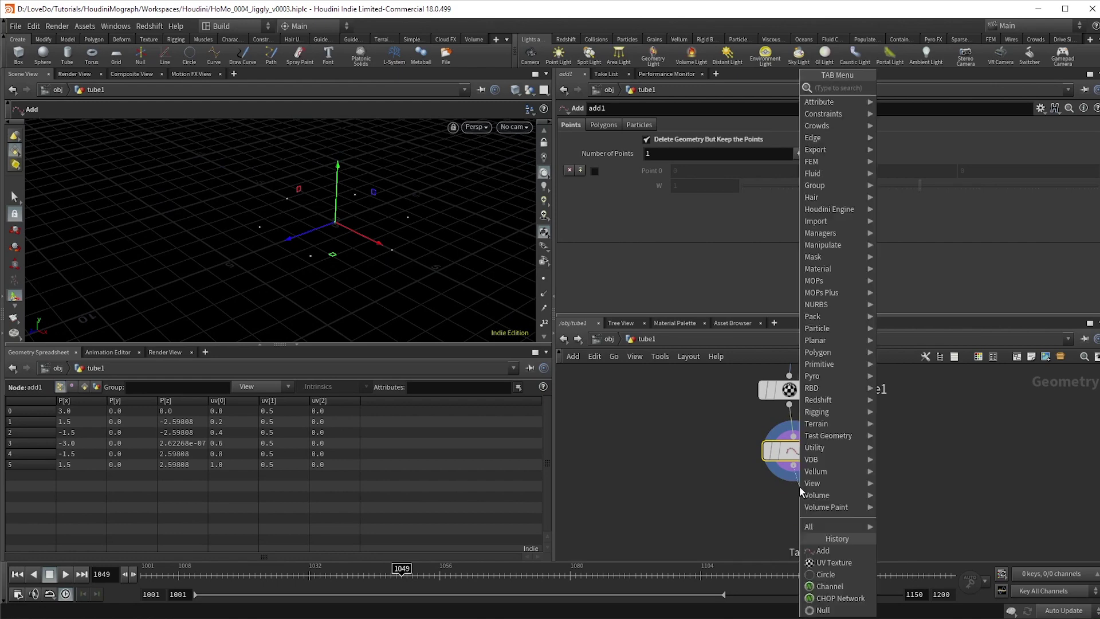
click(905, 88)
key(Return)
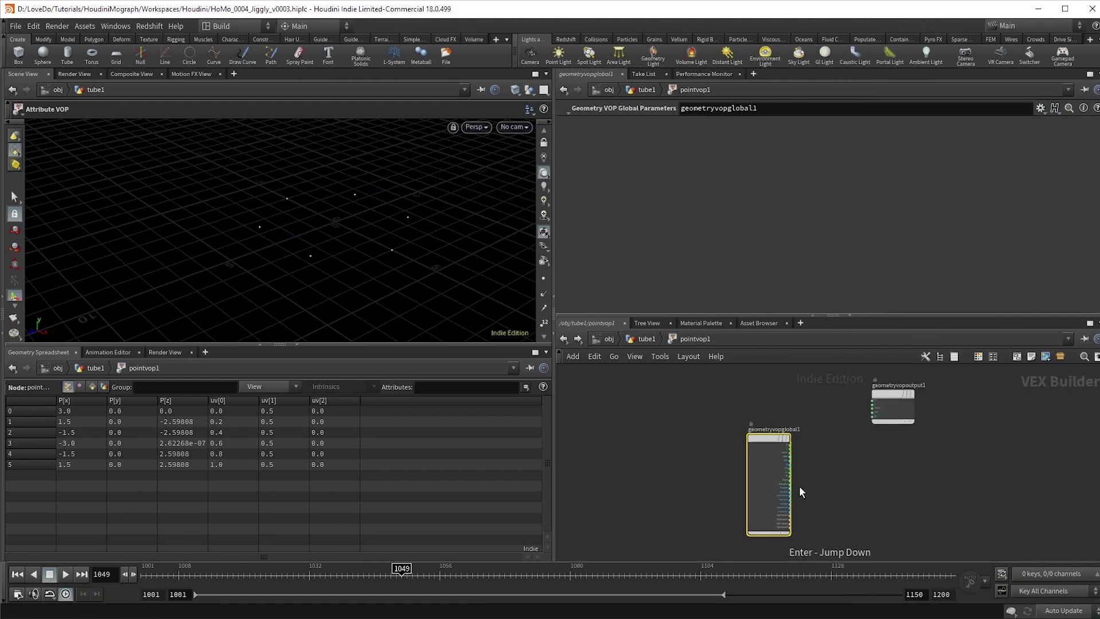
Add a Constant node beside the geometry globals in the VOP network
scroll(814, 470, up, 4)
key(Tab)
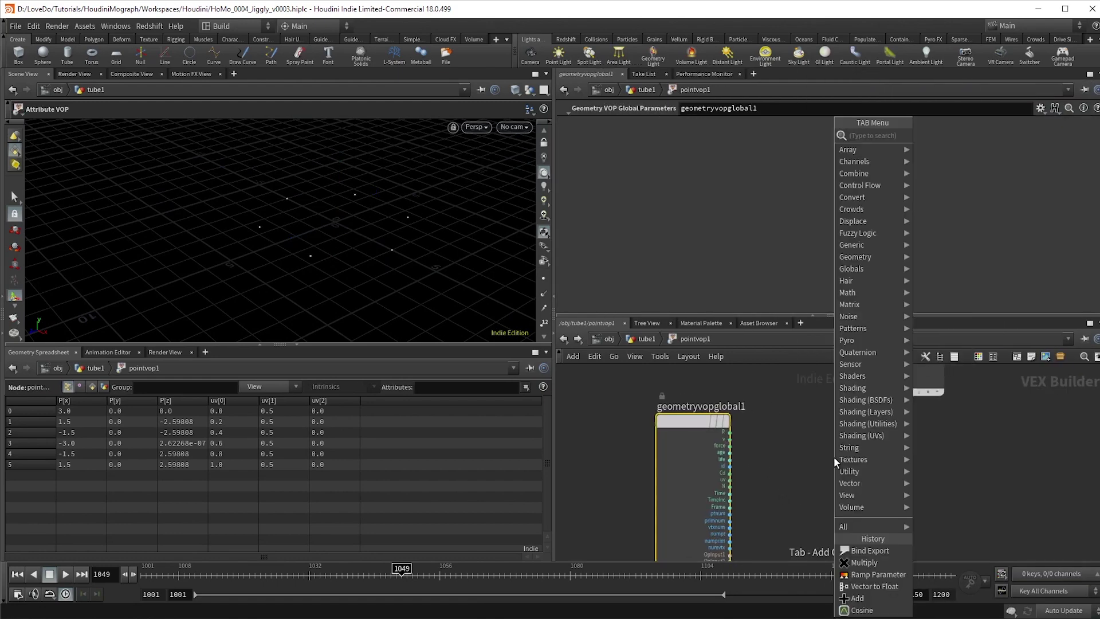
text(const)
key(Return)
click(834, 456)
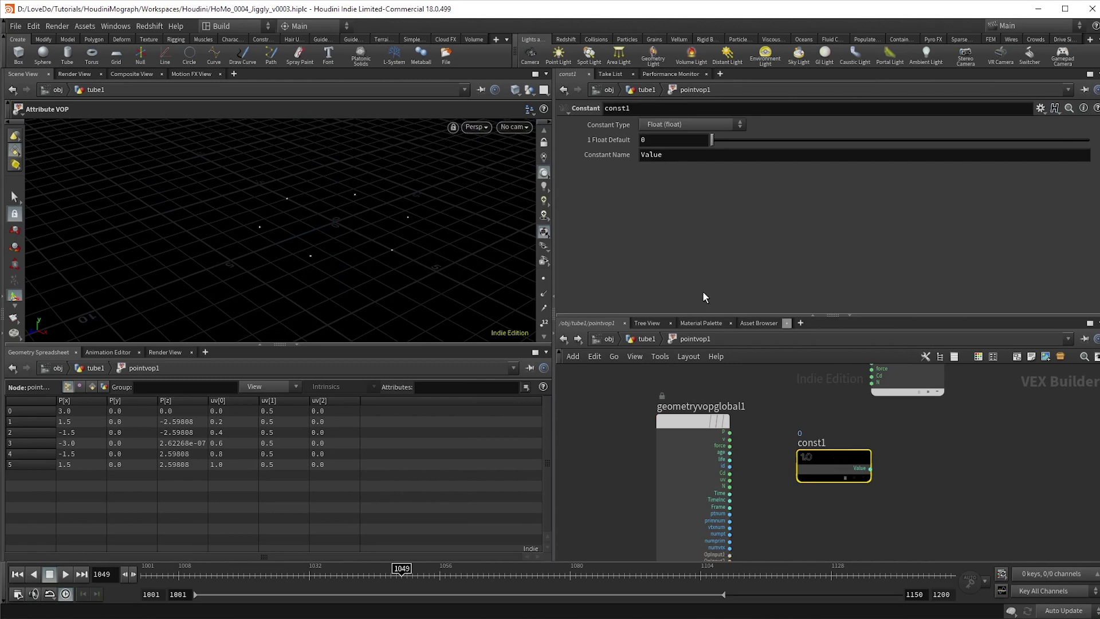
Set the Constant's type to 3 Floats (vector) and its Y value to -5
click(670, 125)
click(665, 207)
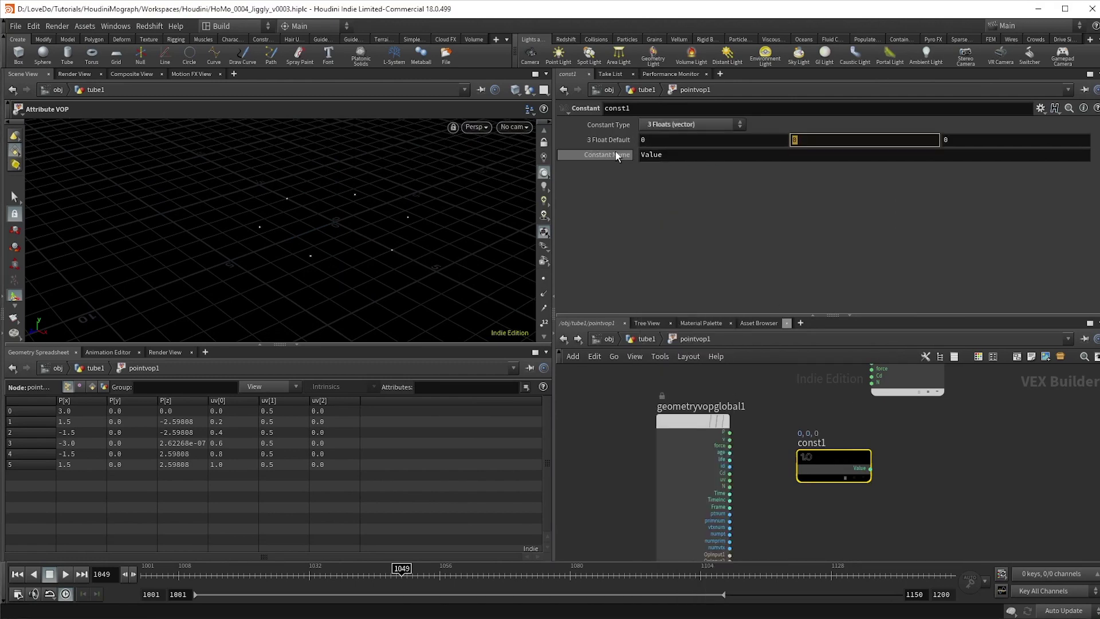
text(-5)
key(Return)
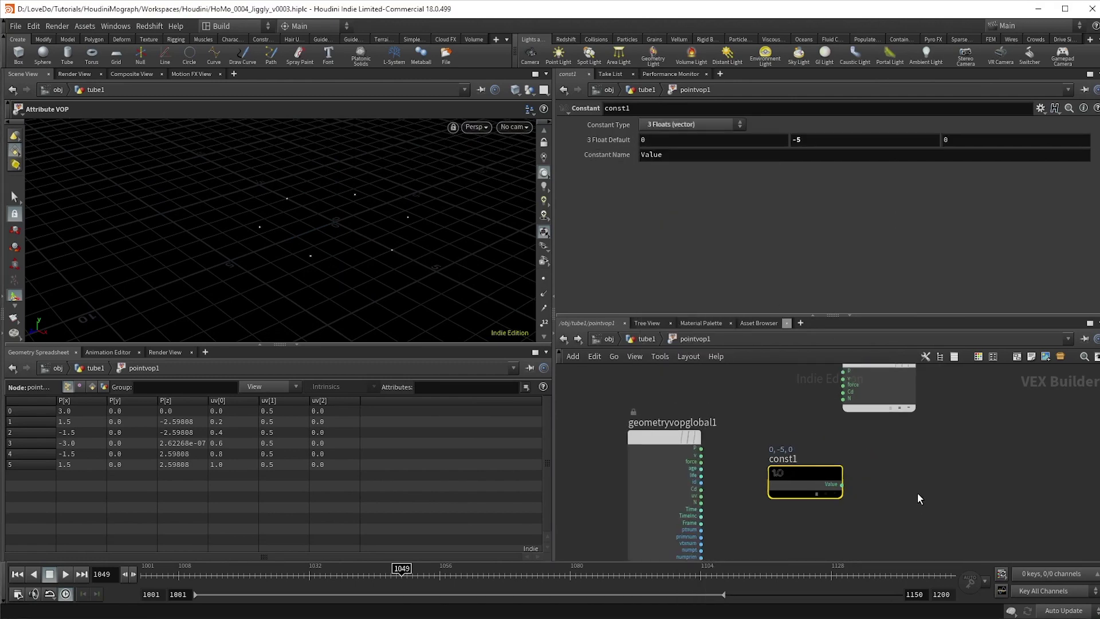
Place an Add node that sums the global position P and the Constant's value
click(701, 448)
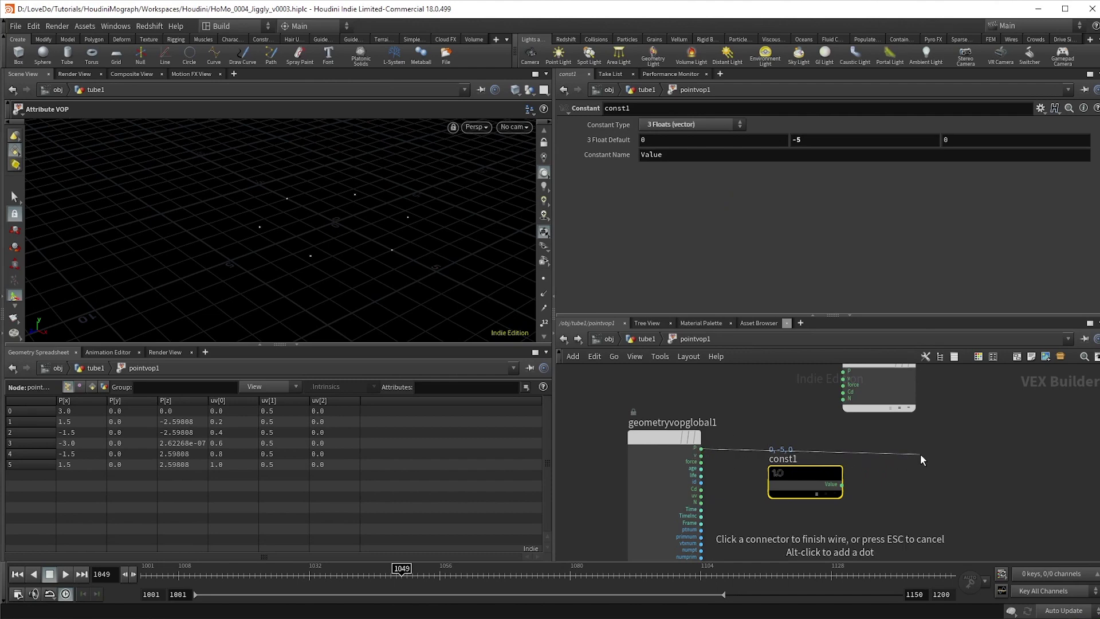
key(Tab)
text(ad)
key(Return)
click(924, 458)
click(842, 484)
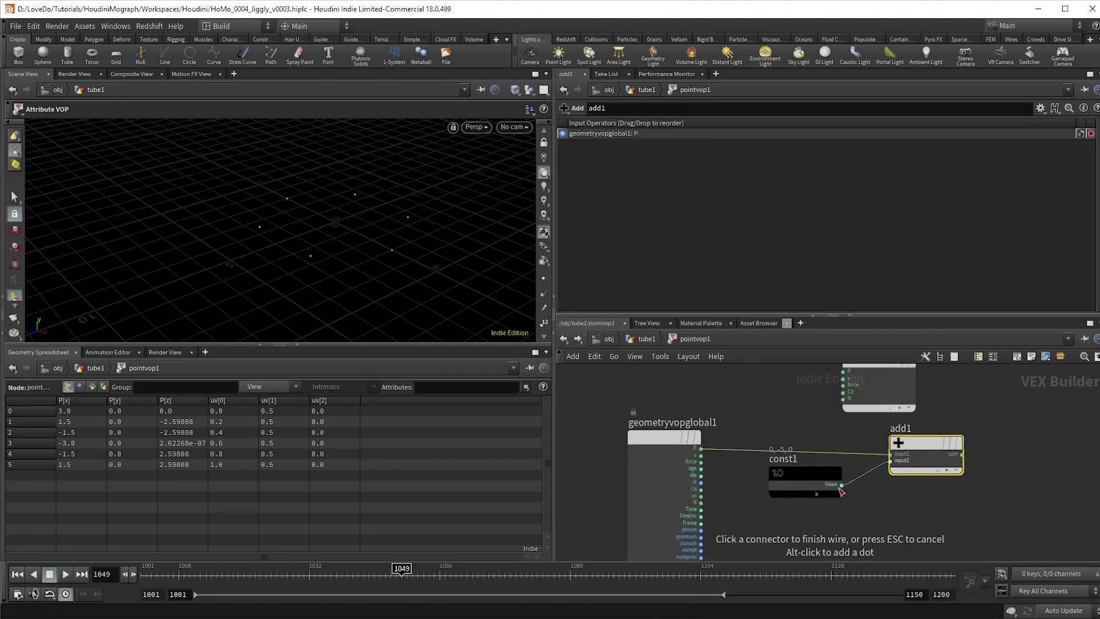
click(891, 461)
Wire the Add node's sum into the geometry output's P, and return to the tube1 network to check the points
middle_drag(795, 385, 783, 404)
click(832, 389)
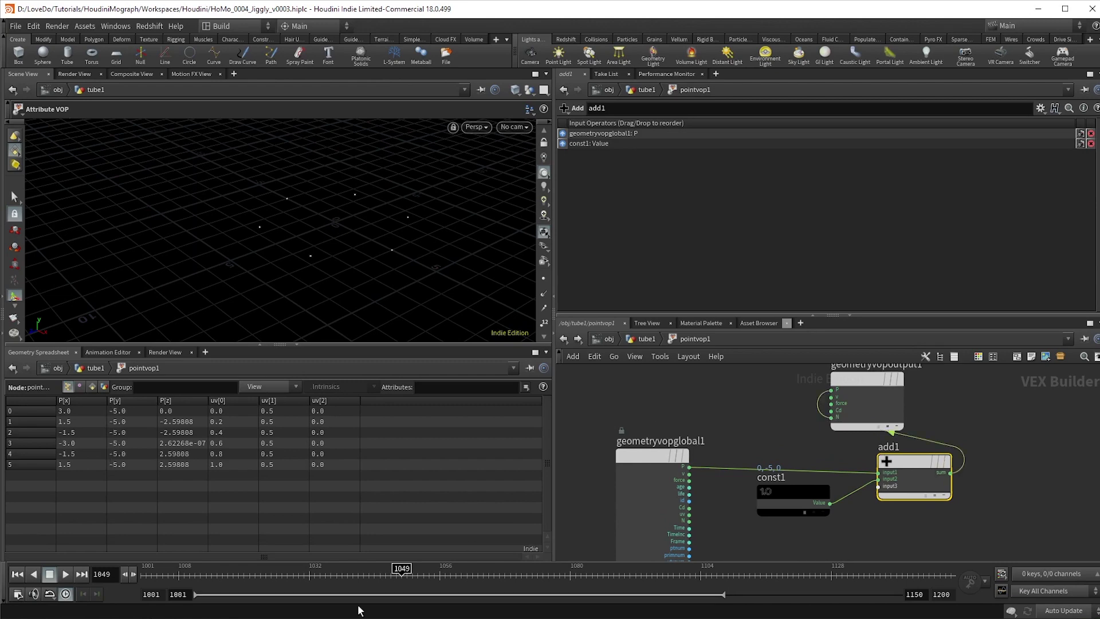
click(951, 473)
click(641, 342)
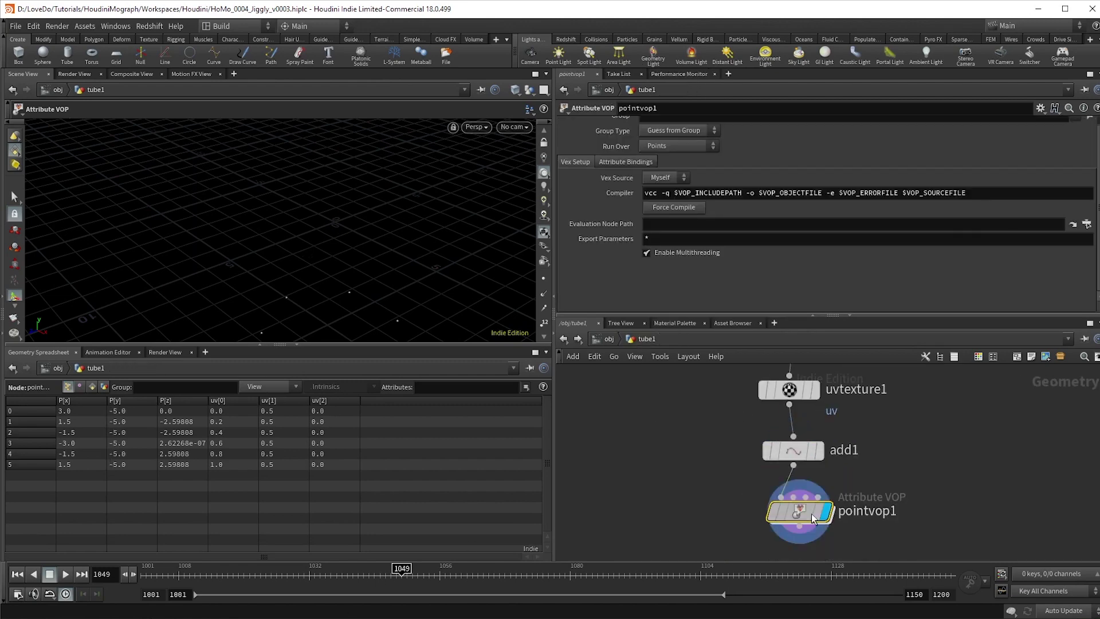
key(Escape)
drag(300, 251, 368, 296)
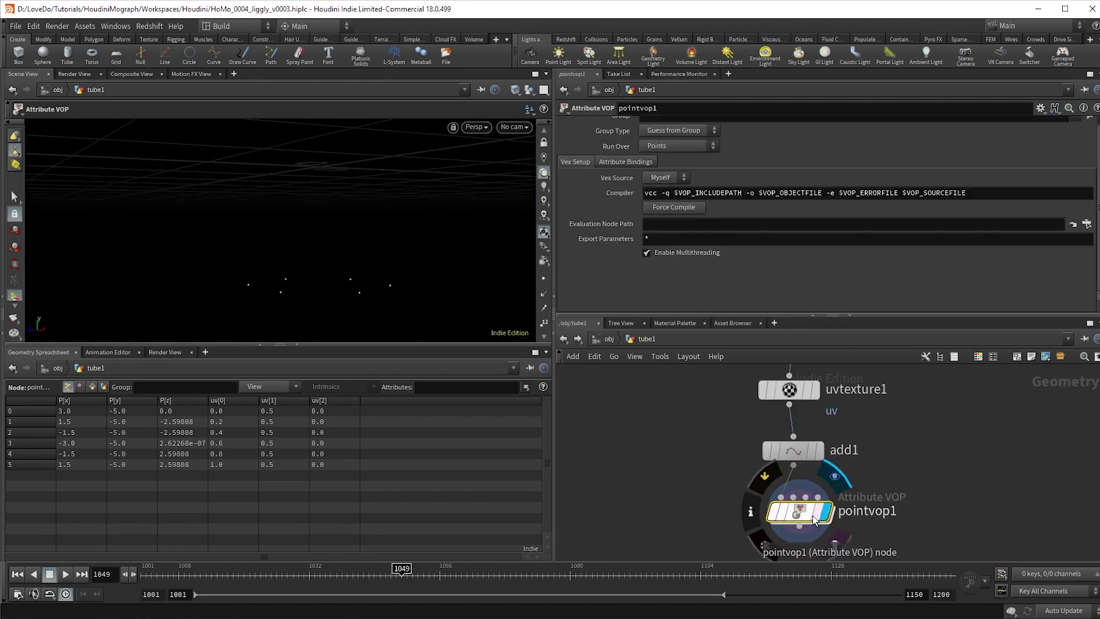
Back inside the Point VOP, insert a Mix node before the output, with the Add sum as input 1 and global P as input 2
double_click(799, 512)
key(h)
drag(825, 421, 944, 510)
click(1016, 431)
scroll(917, 469, up, 3)
click(904, 463)
click(578, 465)
Add a Fit Range node fed by the global Frame, with source min 1001 and source max 1015
middle_drag(681, 559, 721, 442)
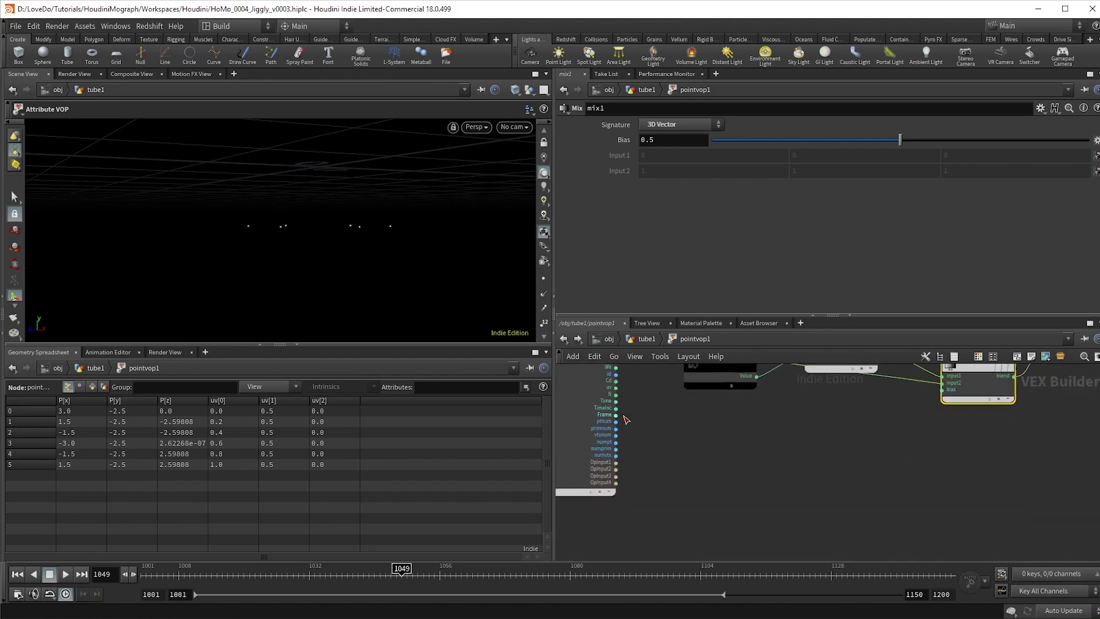
key(Tab)
click(825, 321)
click(704, 428)
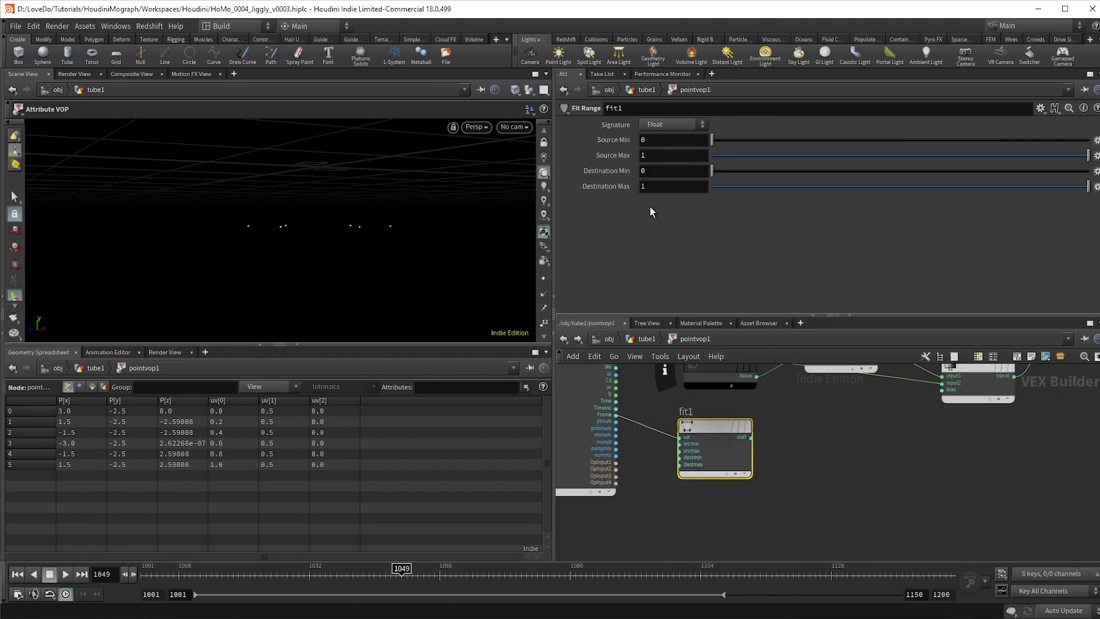
text(1001)
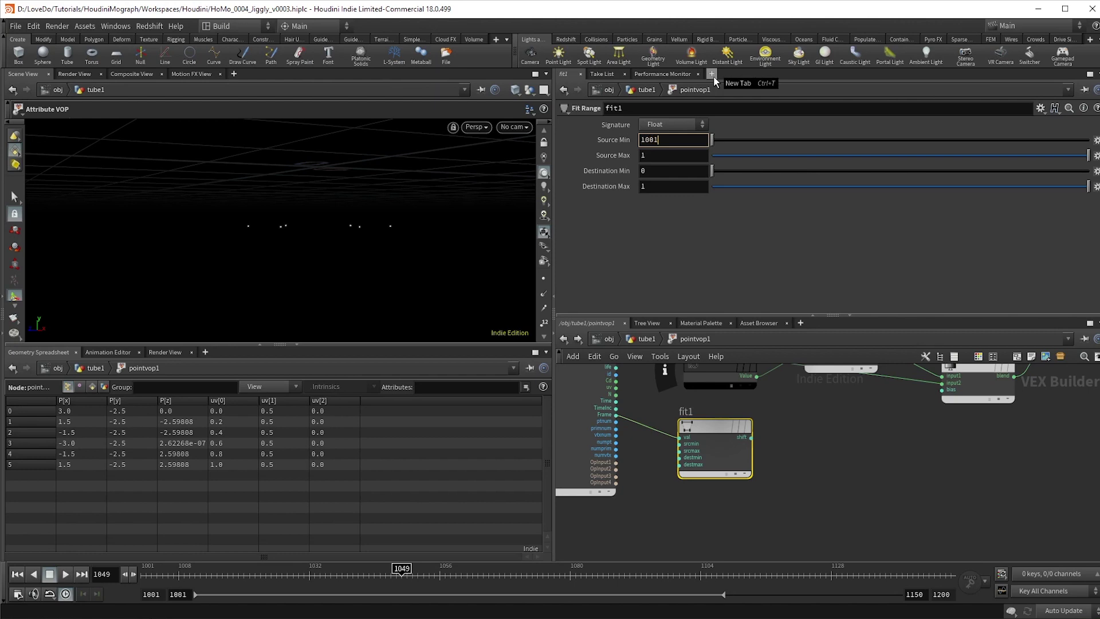
key(Tab)
text(1015)
key(Return)
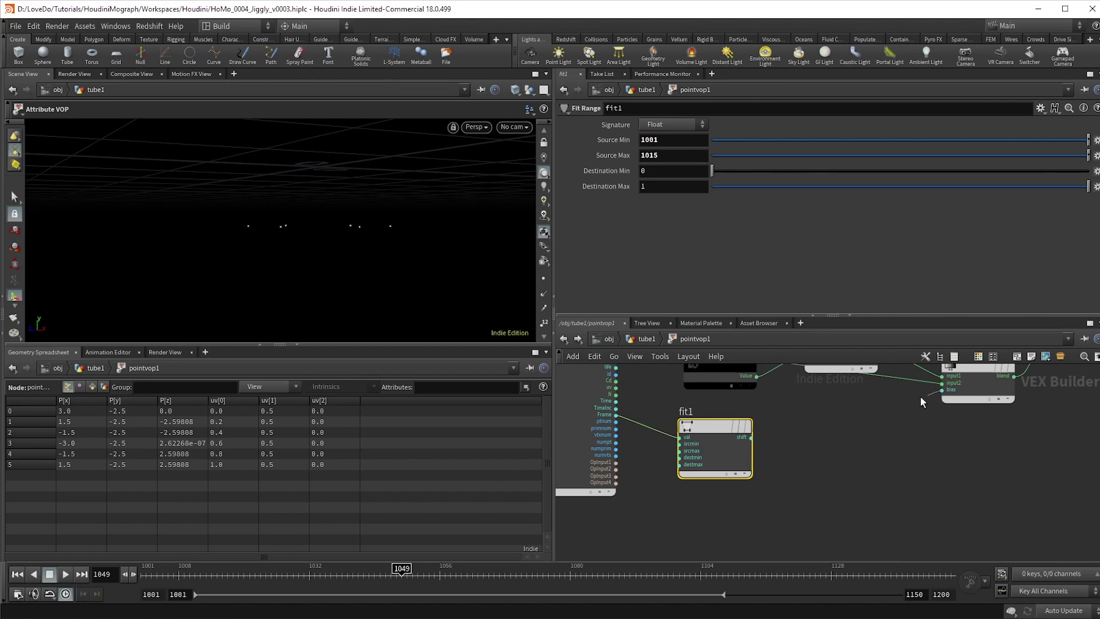
Wire the Fit Range result into the Mix node's bias, and play the animation from frame 1001
click(942, 390)
click(751, 437)
drag(305, 204, 305, 240)
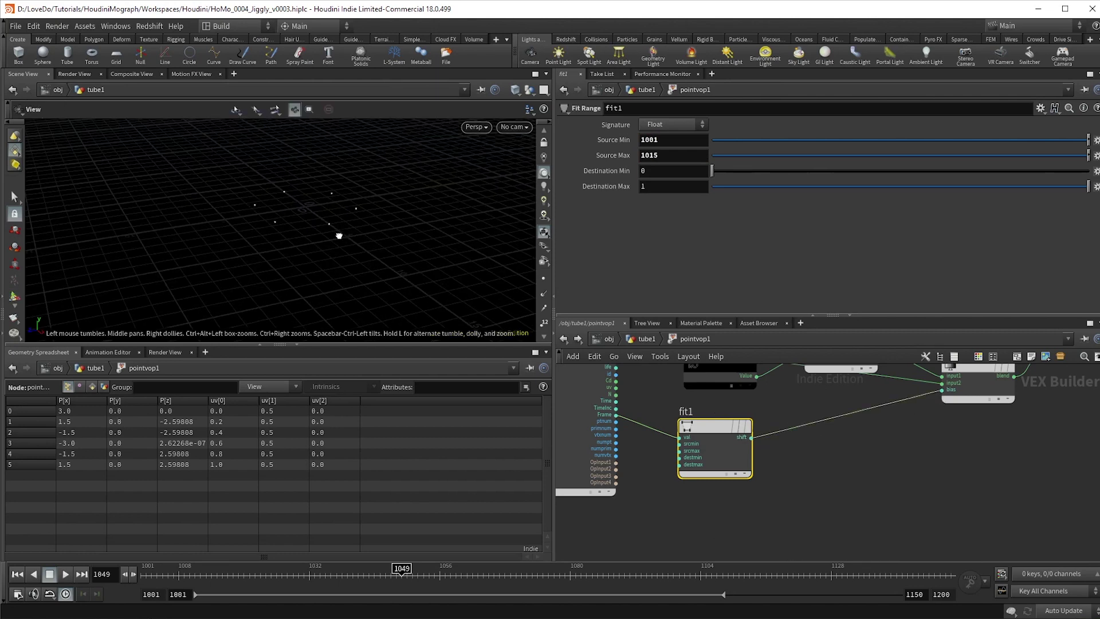
drag(401, 573, 148, 568)
click(64, 574)
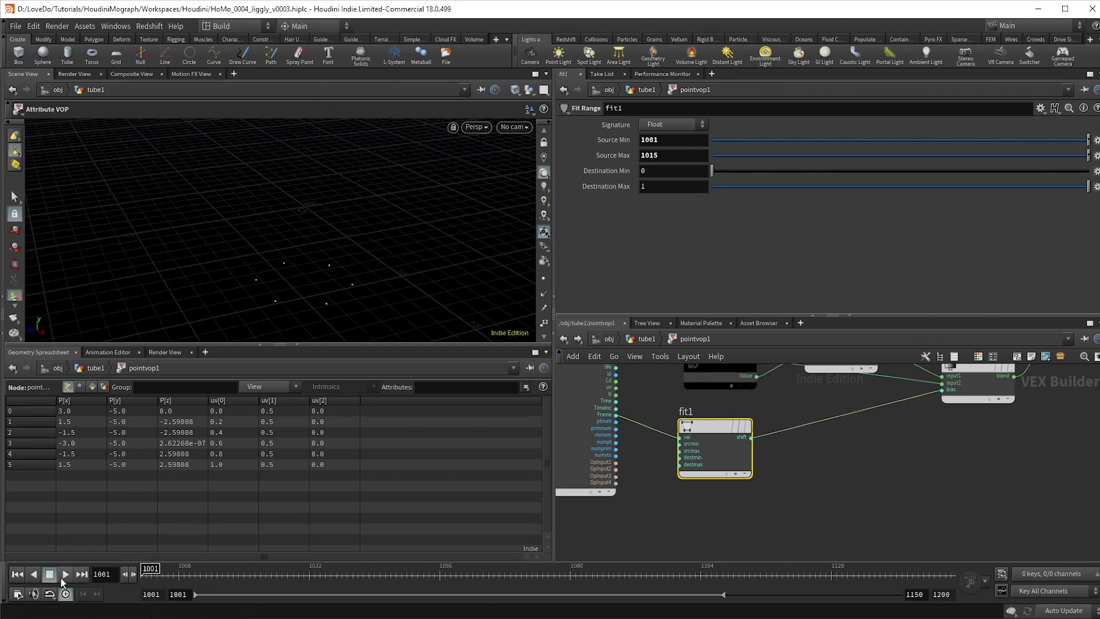
click(64, 574)
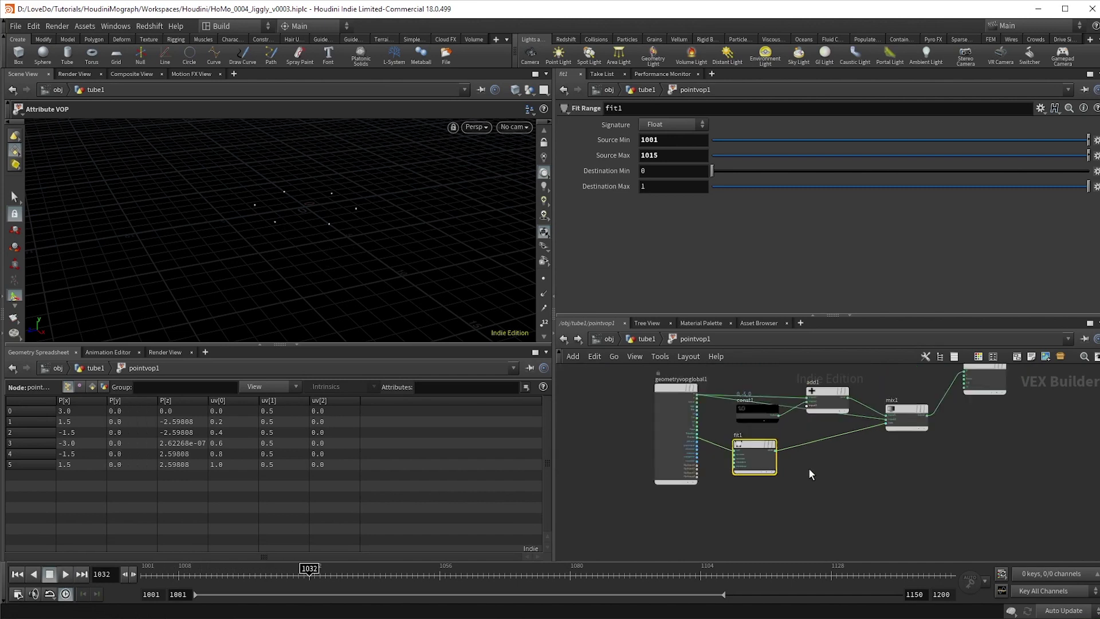
Move the Fit Range node aside to make room, and add a Vector to Float node fed by the global uv
drag(715, 447, 780, 480)
middle_drag(652, 420, 696, 437)
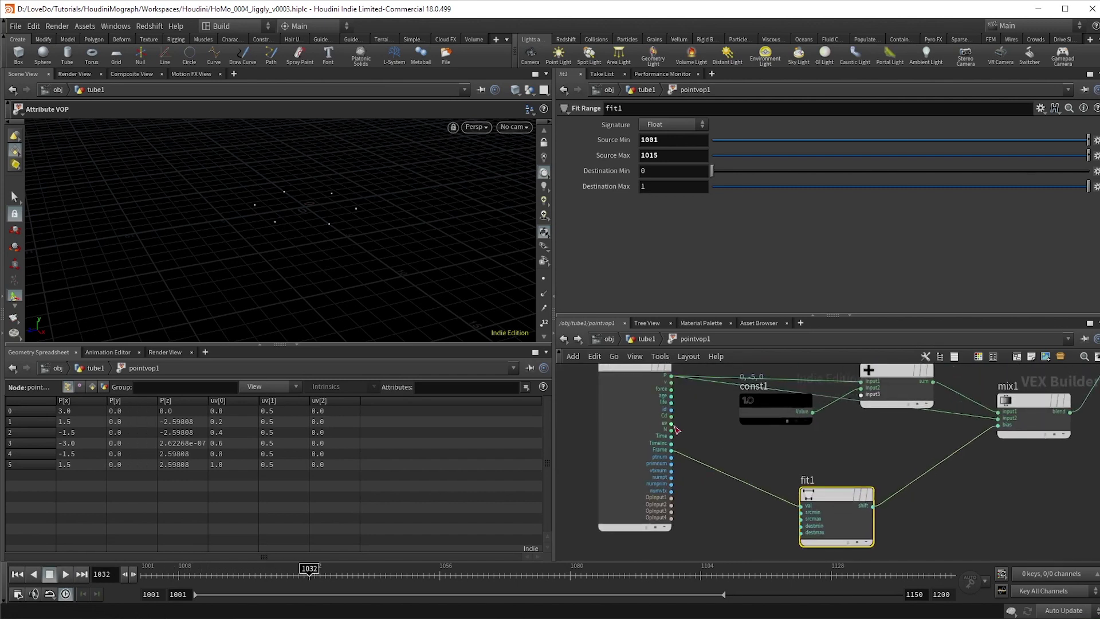
key(Tab)
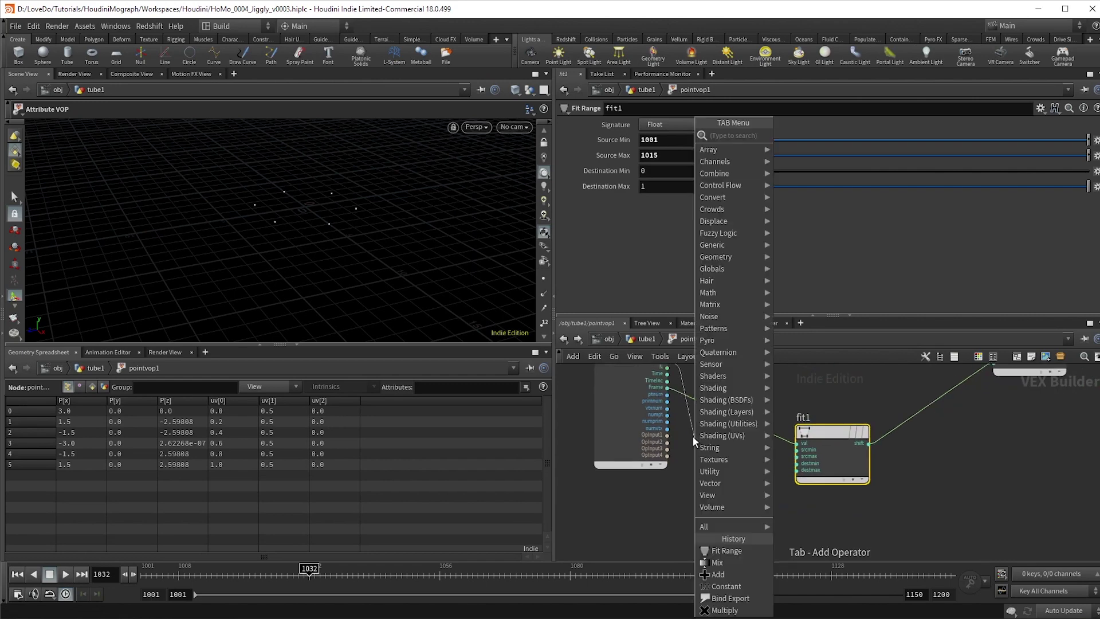
text(vector to f)
key(Return)
click(724, 512)
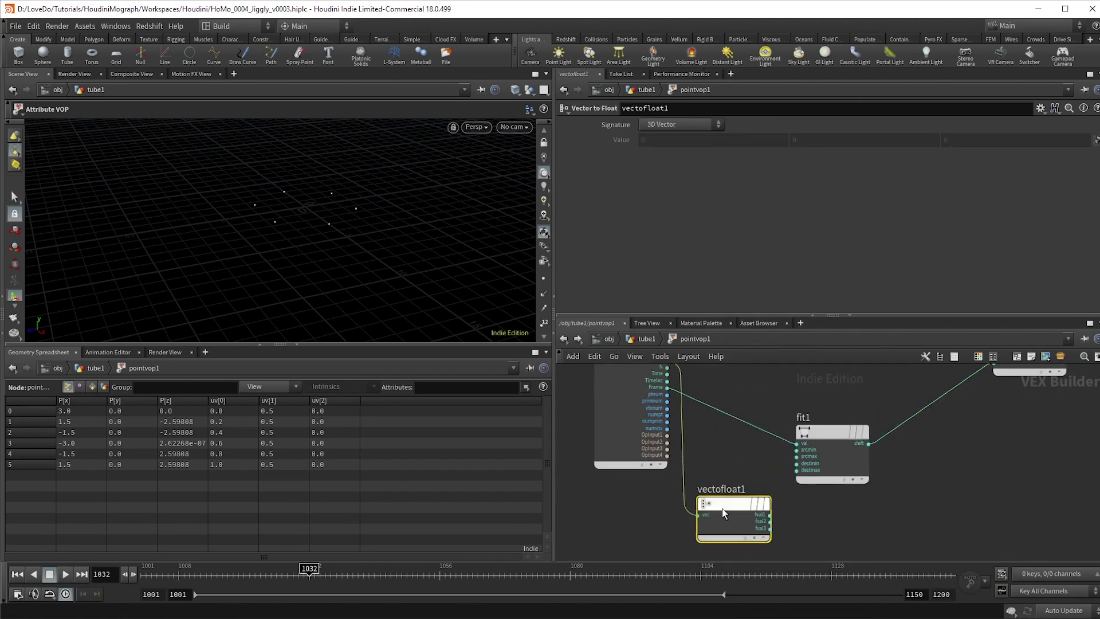
Add a second Fit Range node fed by the Vector to Float's first component
middle_drag(724, 513, 707, 456)
click(752, 461)
key(Tab)
text(f)
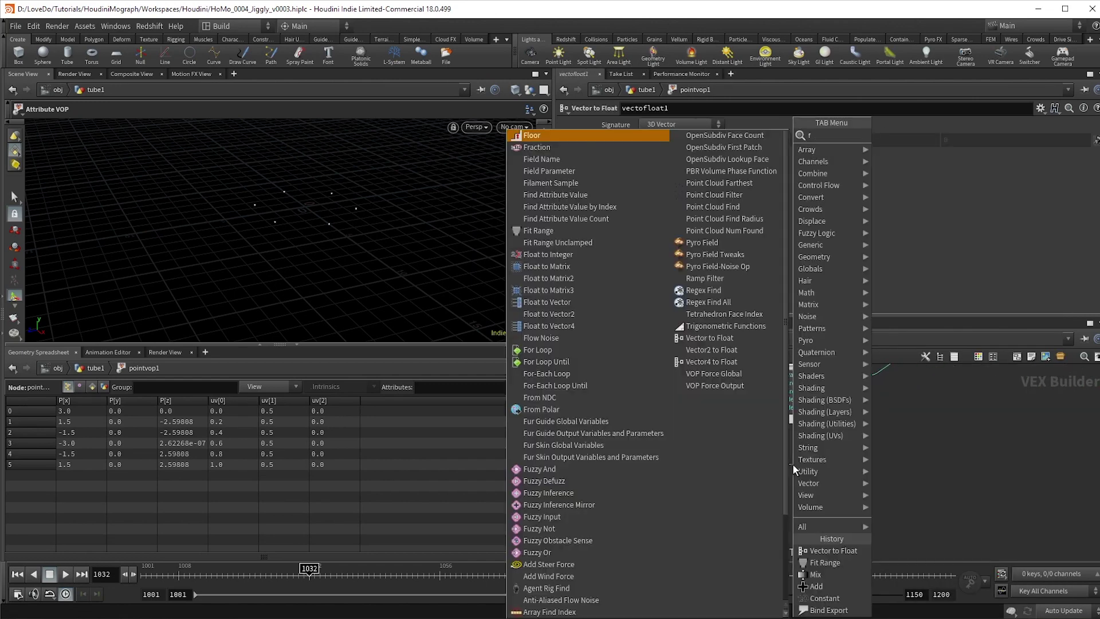
text(it)
key(Return)
click(794, 467)
Set the second Fit Range's destination max to -30
double_click(649, 154)
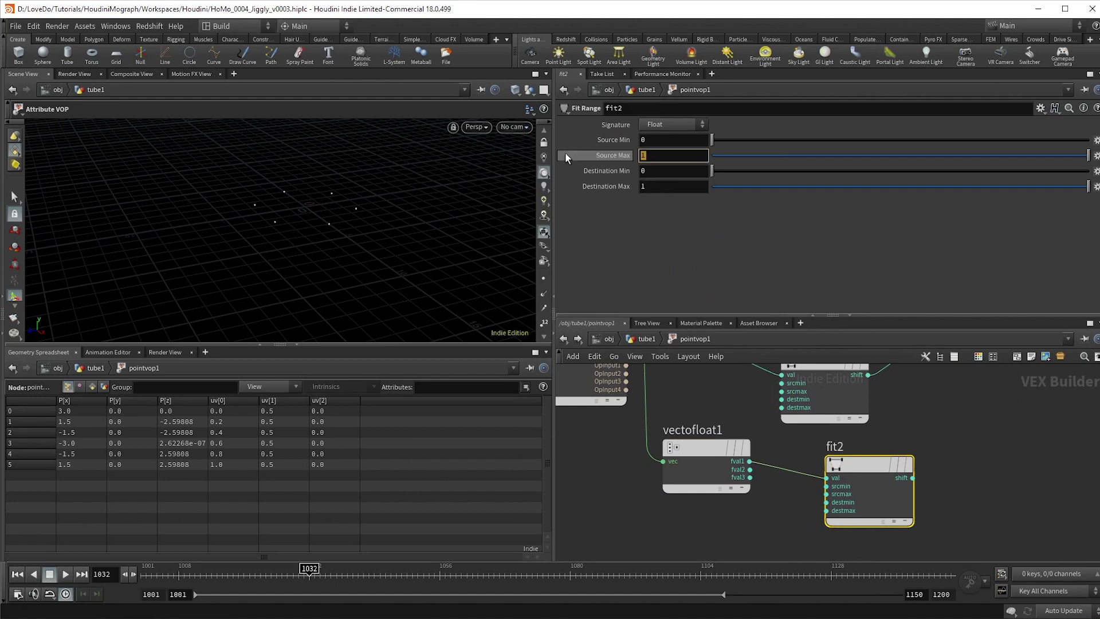
key(Tab)
key(Tab)
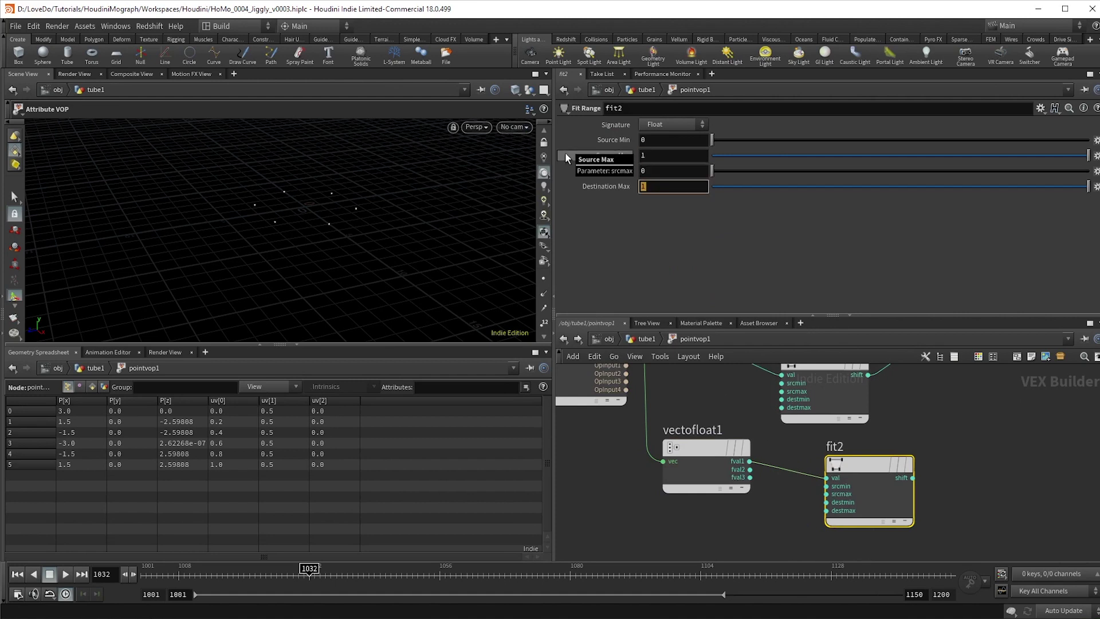
text(-30)
key(Return)
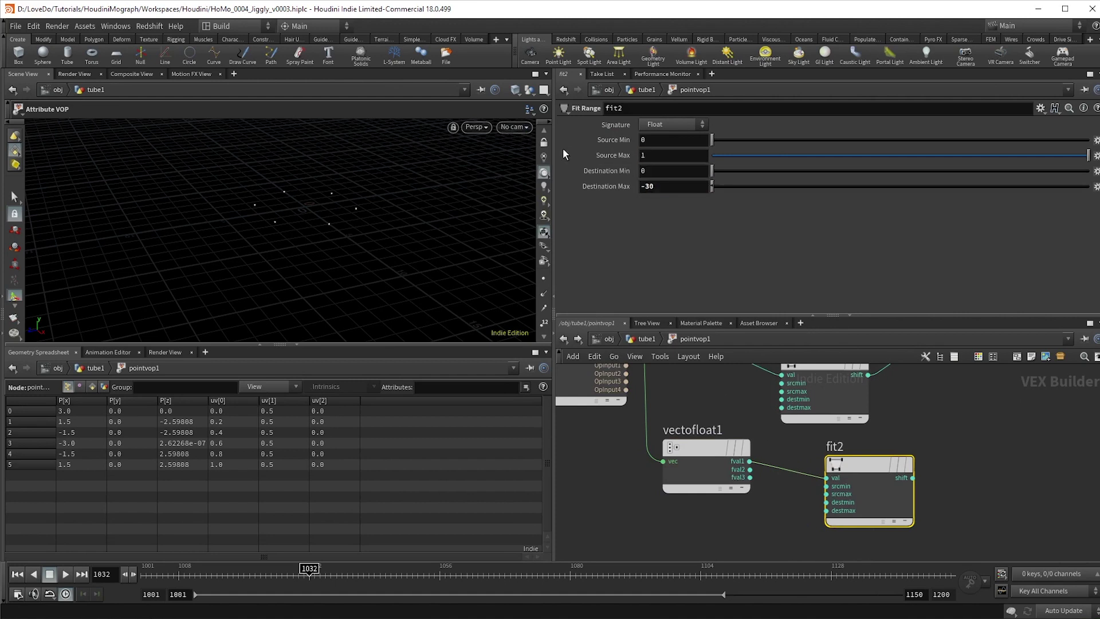
Insert an Add node between the global Frame and the first Fit Range, and wire the second Fit Range into its second input
key(Tab)
text(add)
key(Return)
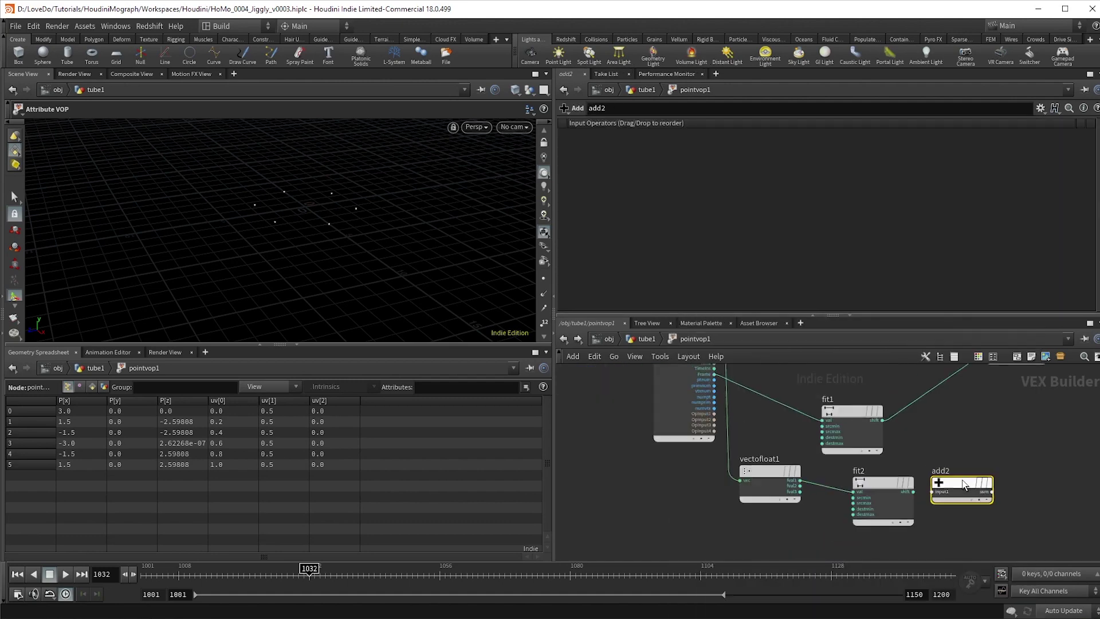
click(829, 445)
click(914, 492)
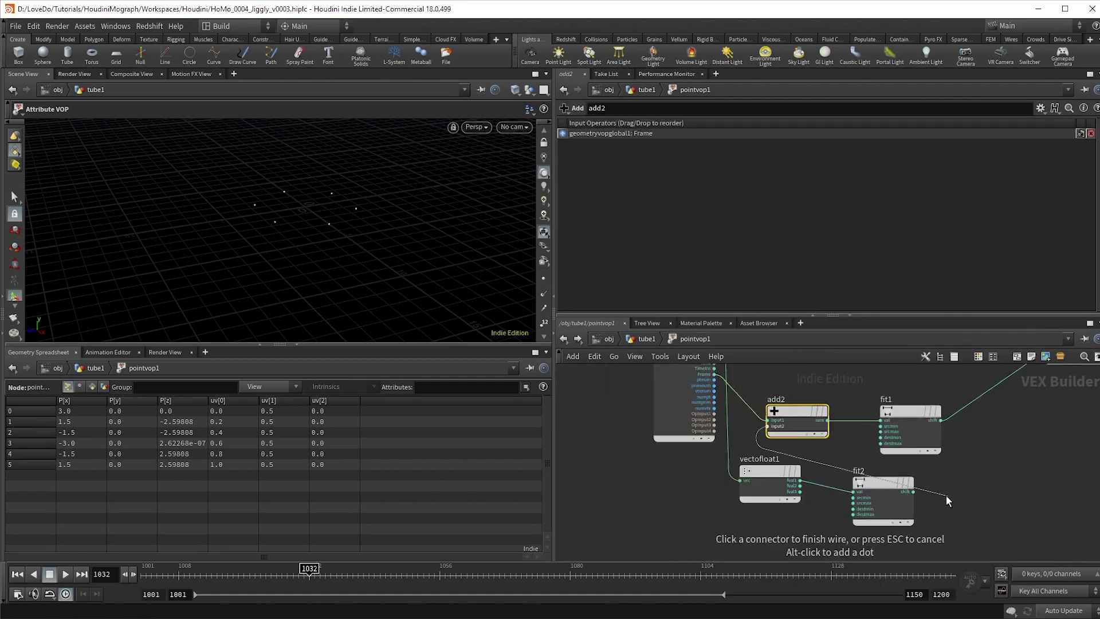
click(767, 425)
Play the animation from the first frame to check the staggered vertical motion of the points
drag(239, 580, 94, 590)
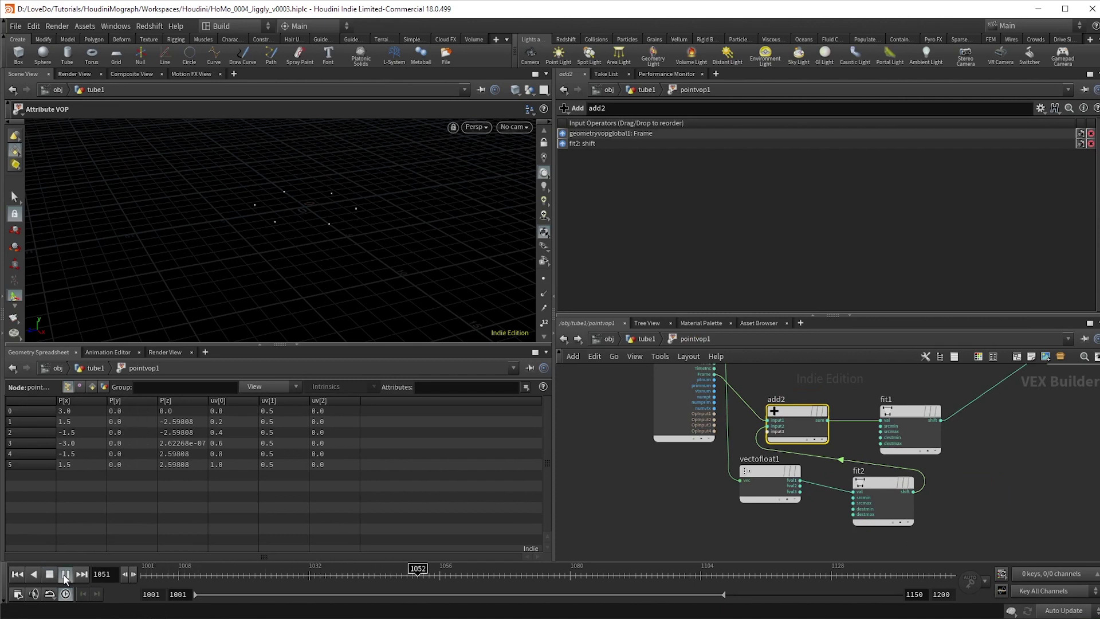
click(148, 574)
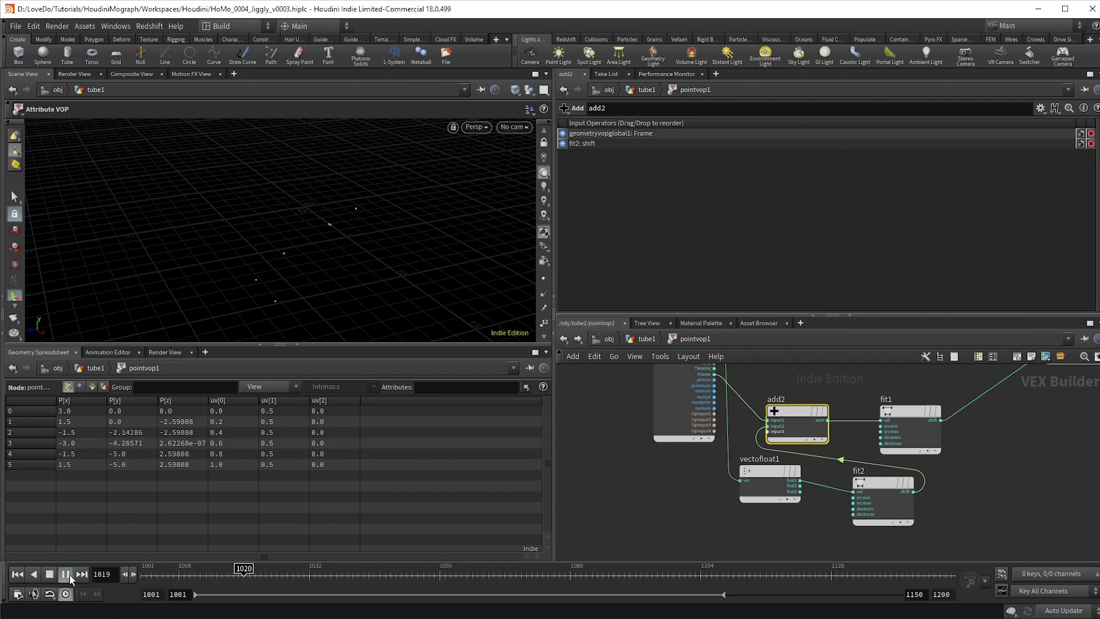
click(70, 574)
Return to the tube1 network and append a Null named IN_POINTS below the Point VOP
key(u)
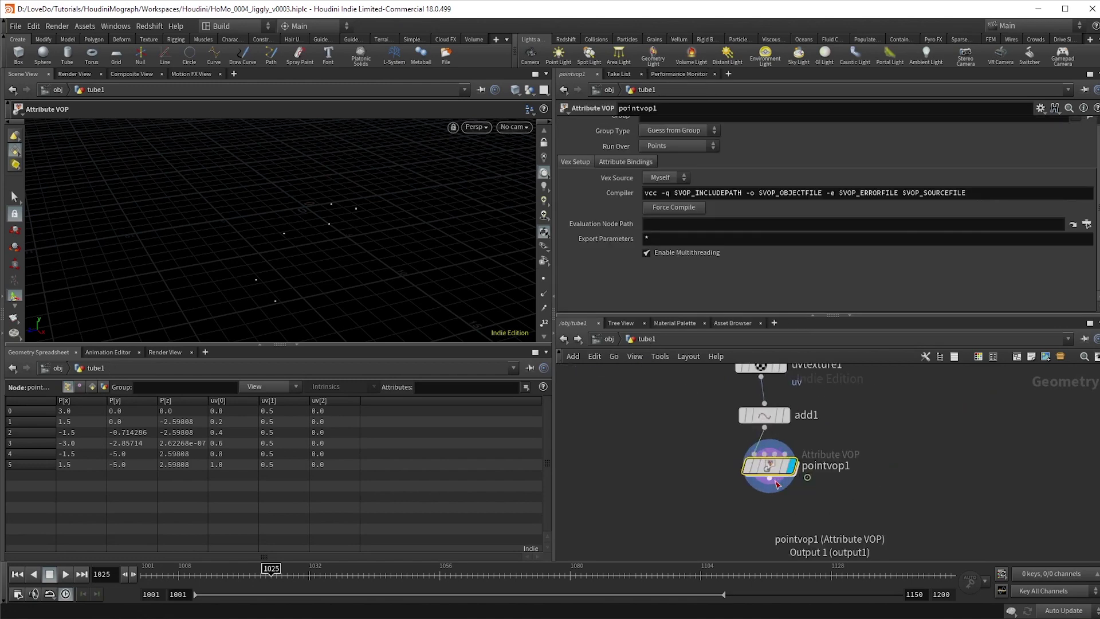
click(776, 484)
key(Tab)
text(null)
key(Return)
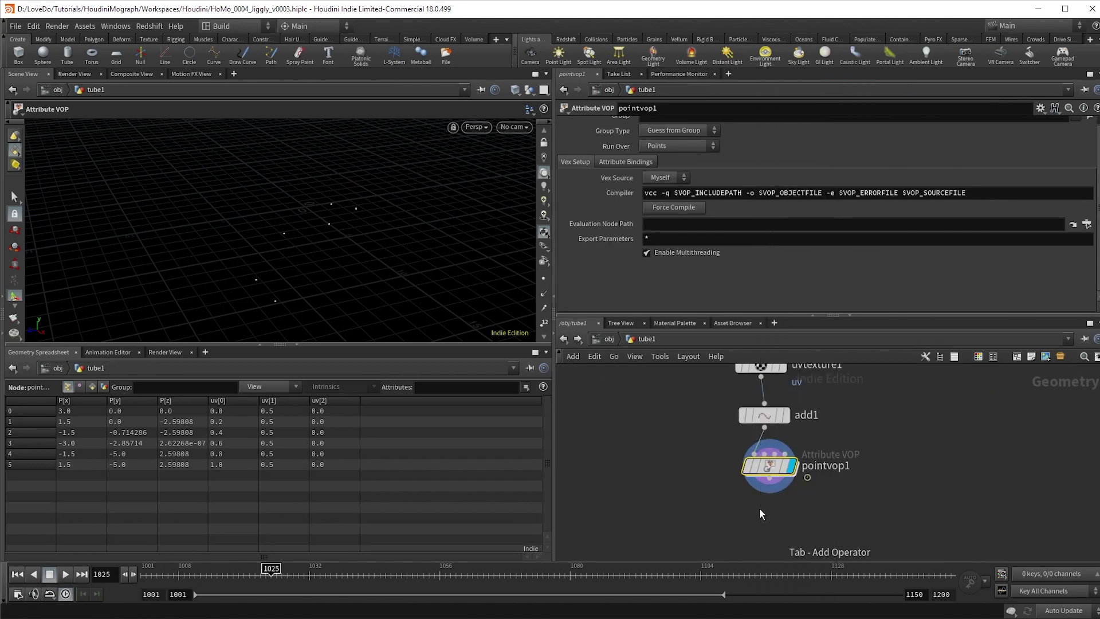
click(762, 518)
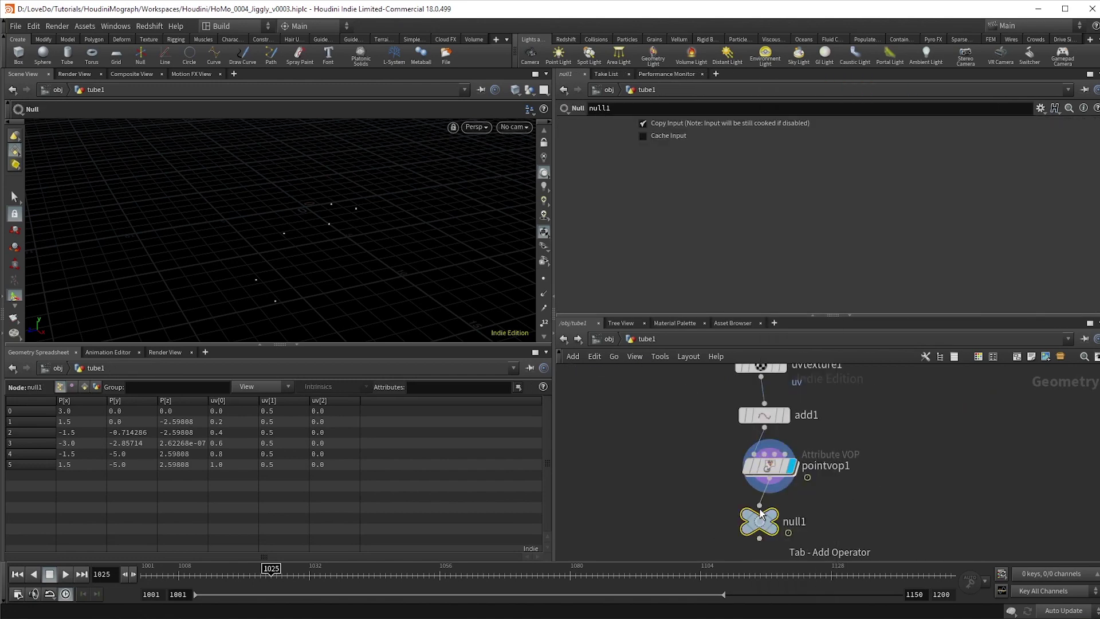
double_click(797, 523)
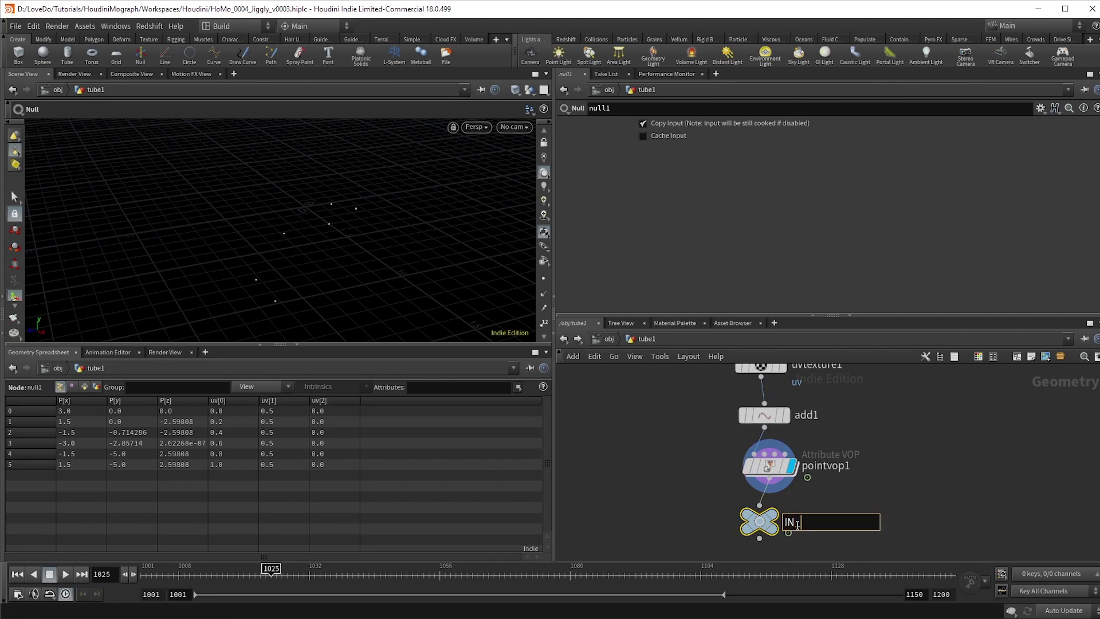
text(IN_POINTS)
key(Return)
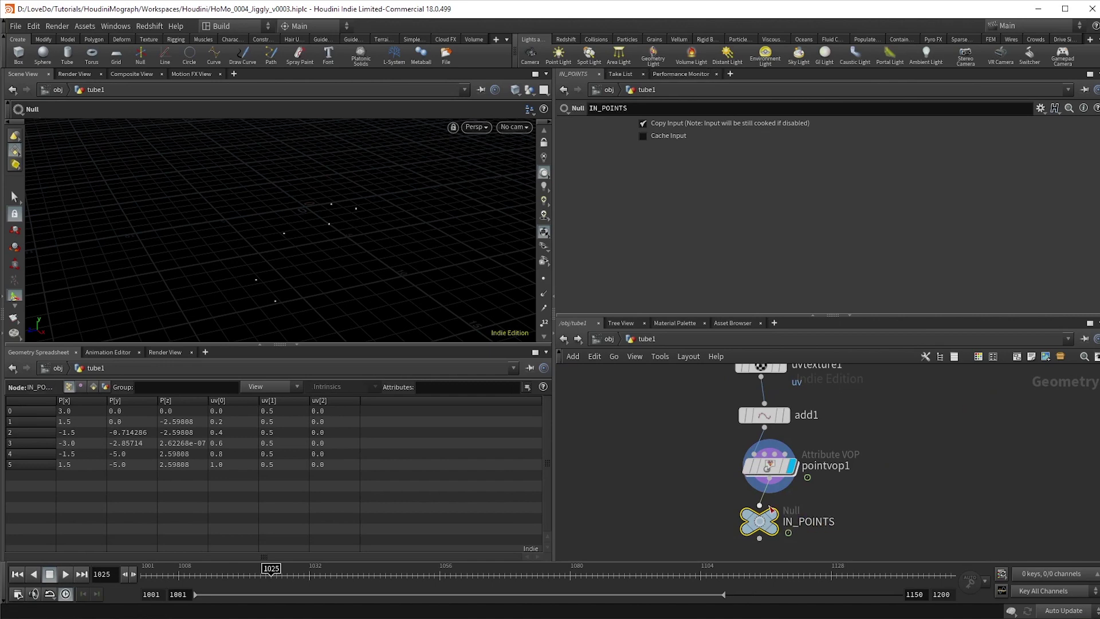
Create a CHOP Network beside the IN_POINTS Null and go inside it
key(Tab)
text(chopn)
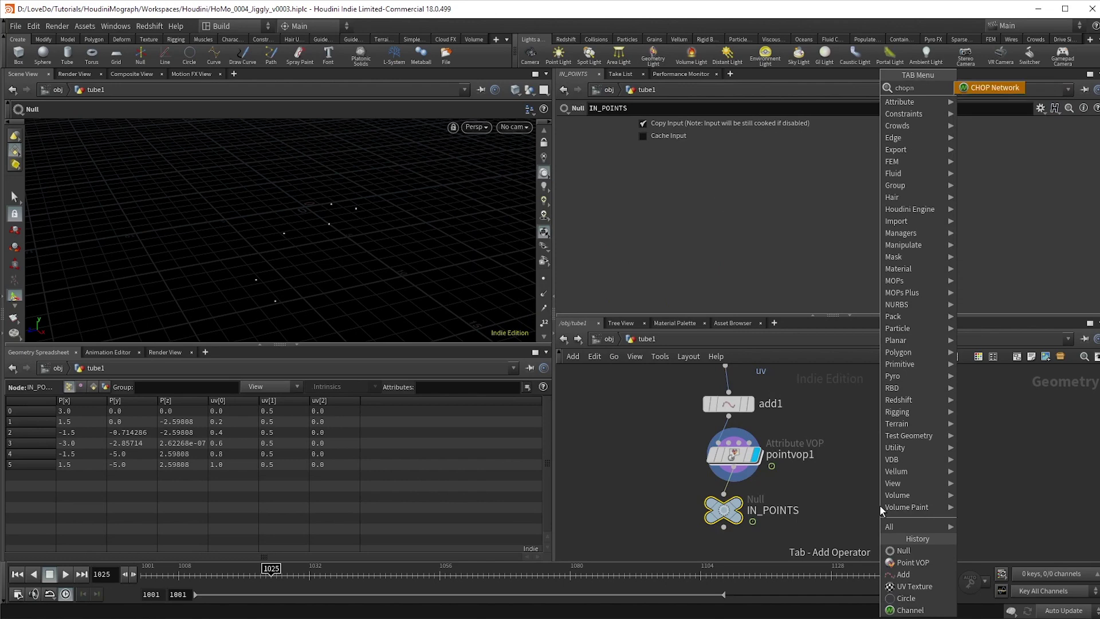
key(Return)
click(879, 504)
Add Geometry, Spring and Output nodes in the CHOP network and wire them in that order
key(Return)
key(Tab)
click(880, 507)
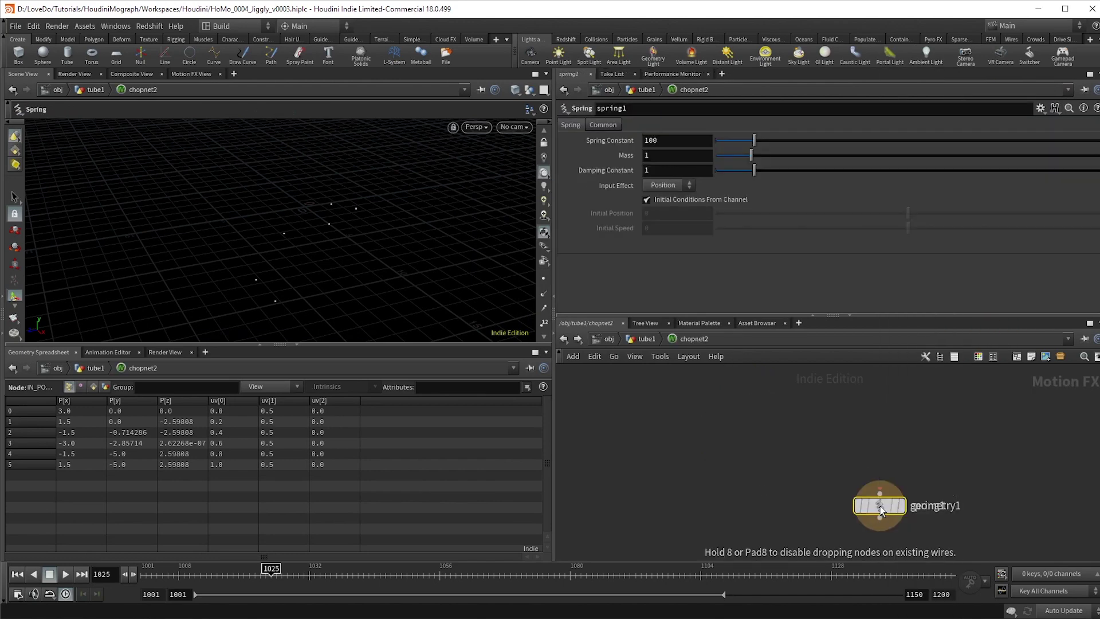
key(Tab)
text(output)
key(Return)
click(880, 506)
key(l)
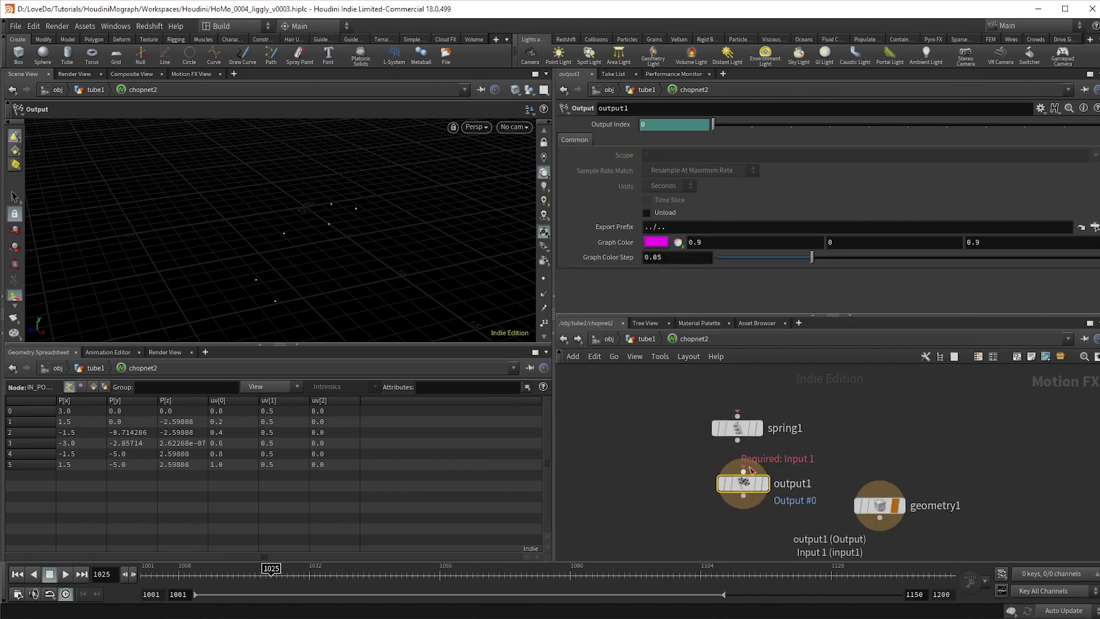
click(745, 471)
click(738, 440)
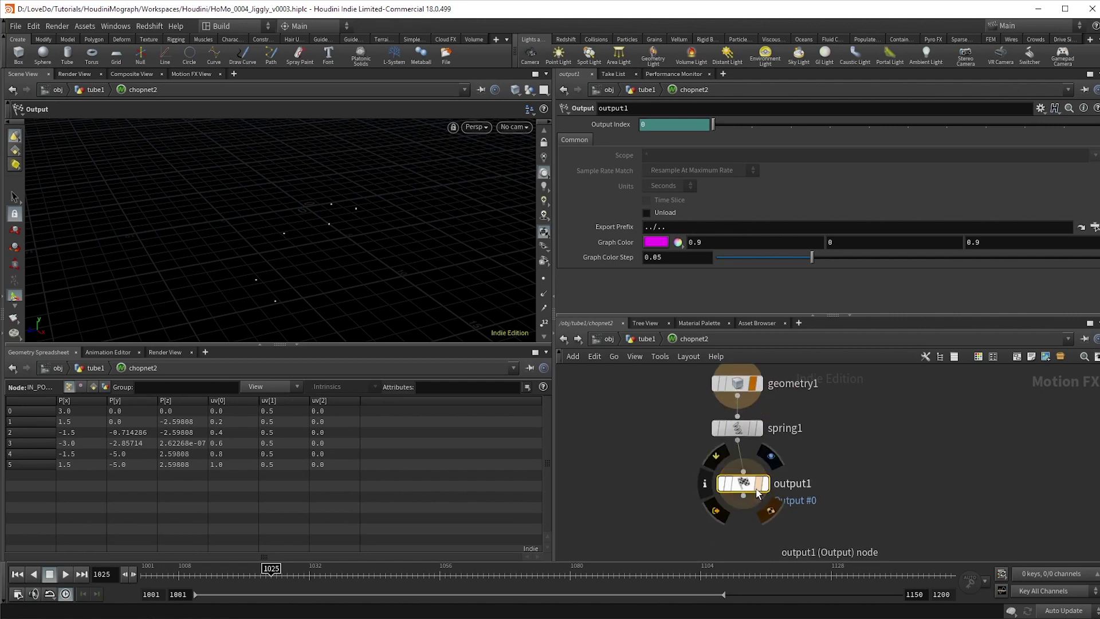
Set the Geometry CHOP's SOP path to ../../IN_POINTS and its Method to Animated
click(738, 384)
click(664, 141)
text(../..)
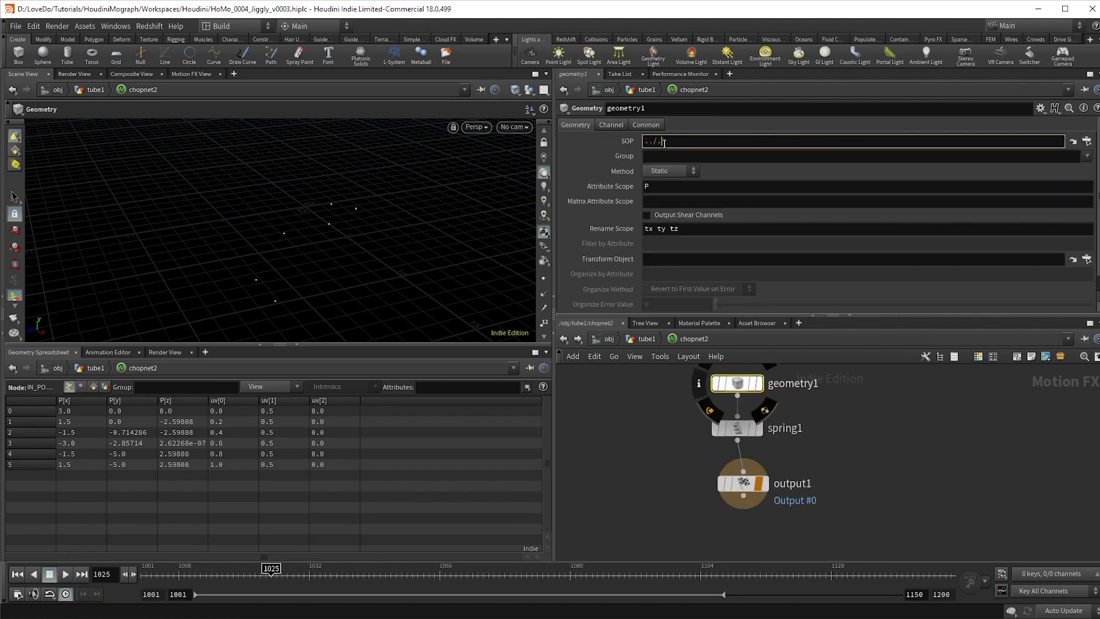
text(/)
key(Down)
key(Return)
key(Return)
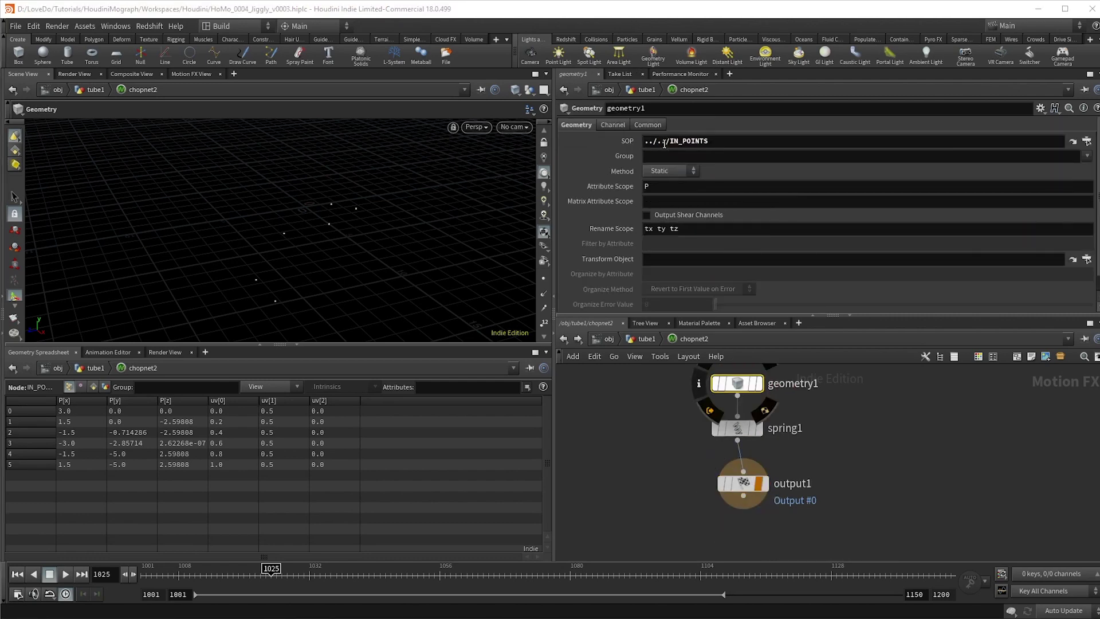
click(668, 171)
click(653, 194)
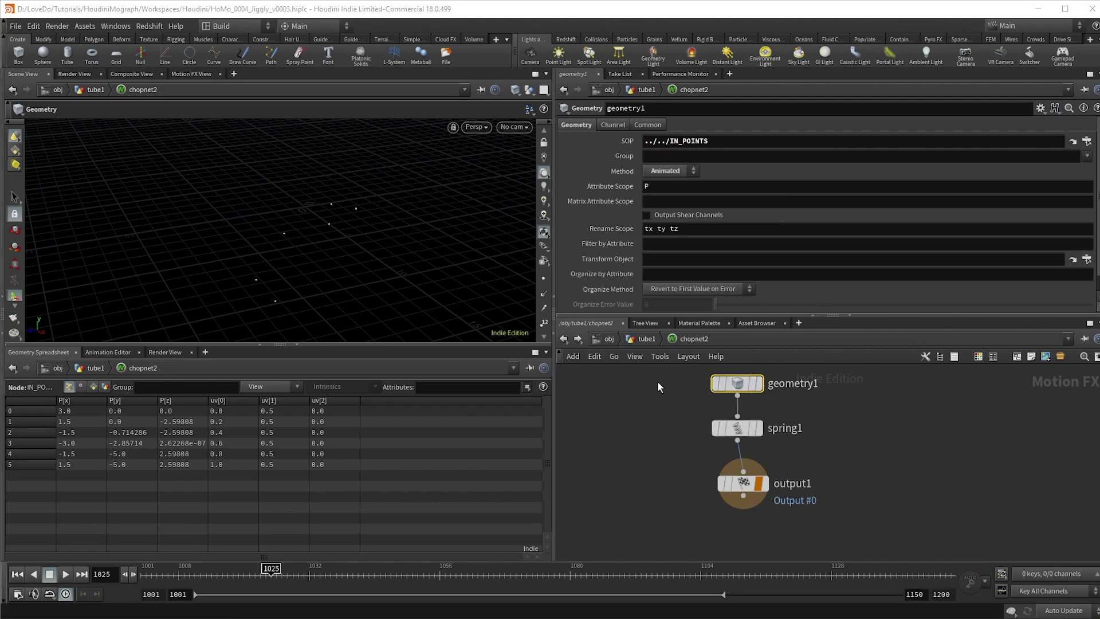
Return to the tube1 network, append a Channel node below IN_POINTS and display it
click(646, 338)
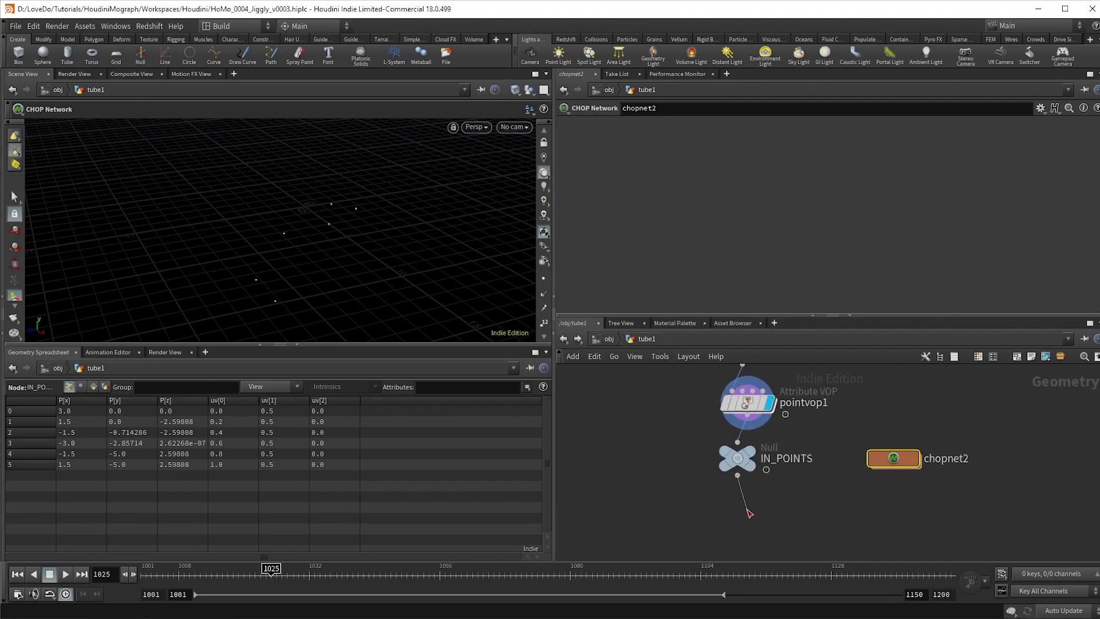
drag(749, 511, 747, 502)
text(channel)
key(Return)
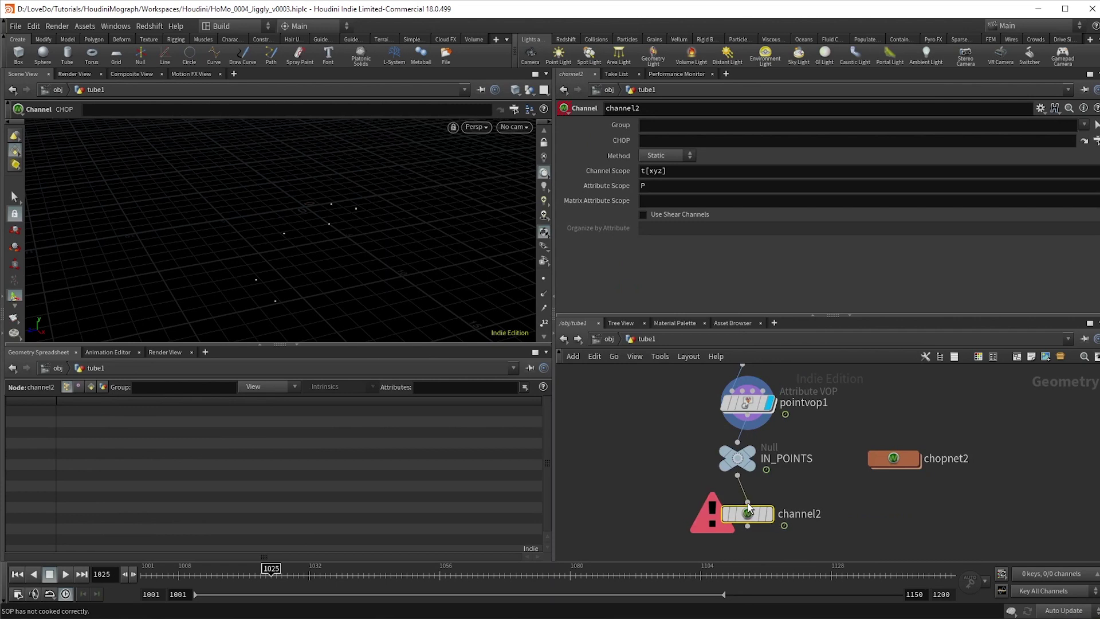
click(769, 513)
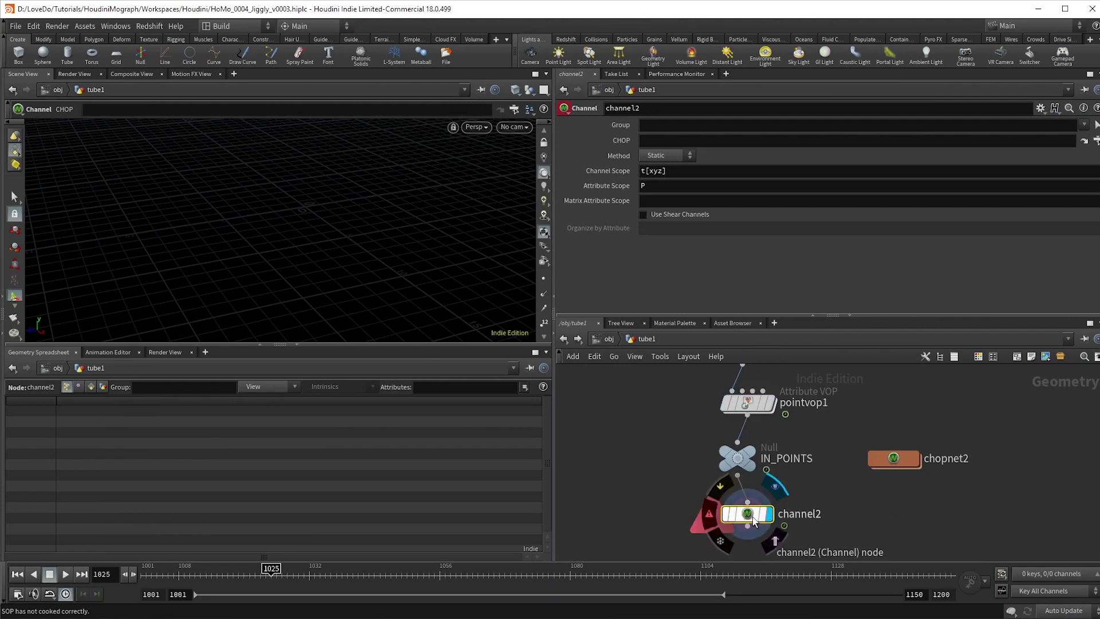
Set the new Channel node's CHOP path to ../chopnet2/output1 and its Method to Animated
click(664, 143)
text(../)
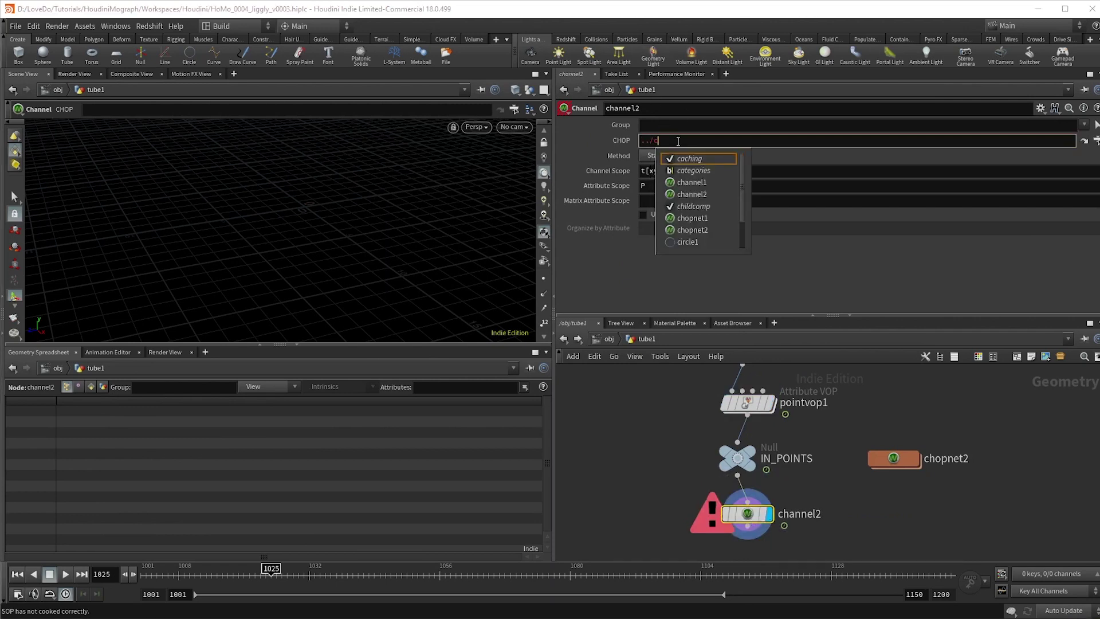
text(c)
key(Down)
key(Down)
key(Down)
key(Return)
key(Down)
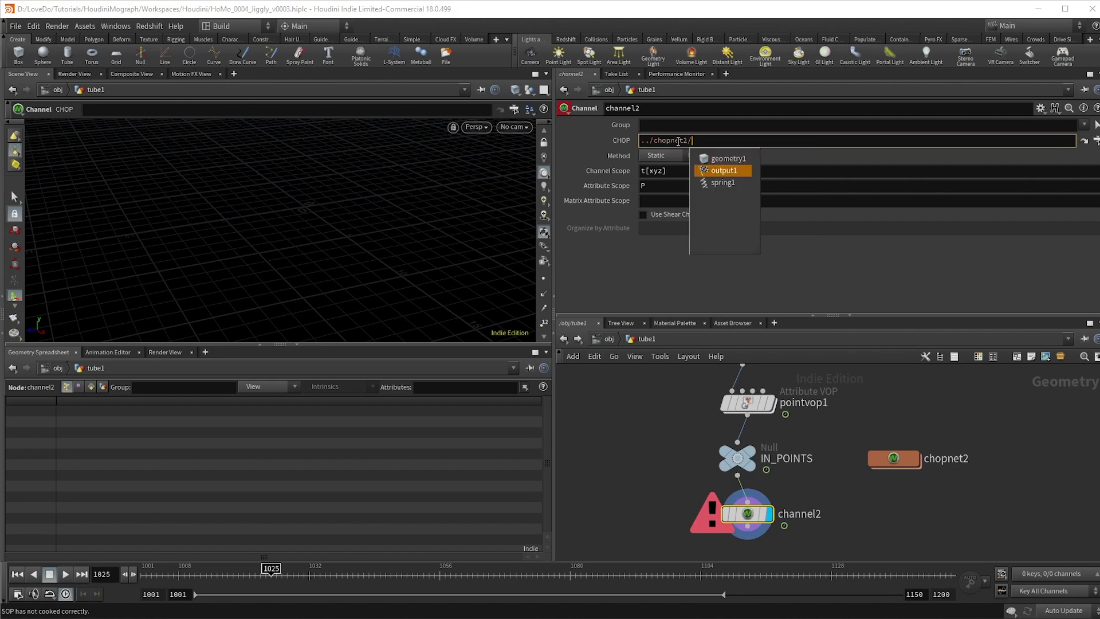
key(Return)
key(Return)
click(664, 156)
click(664, 179)
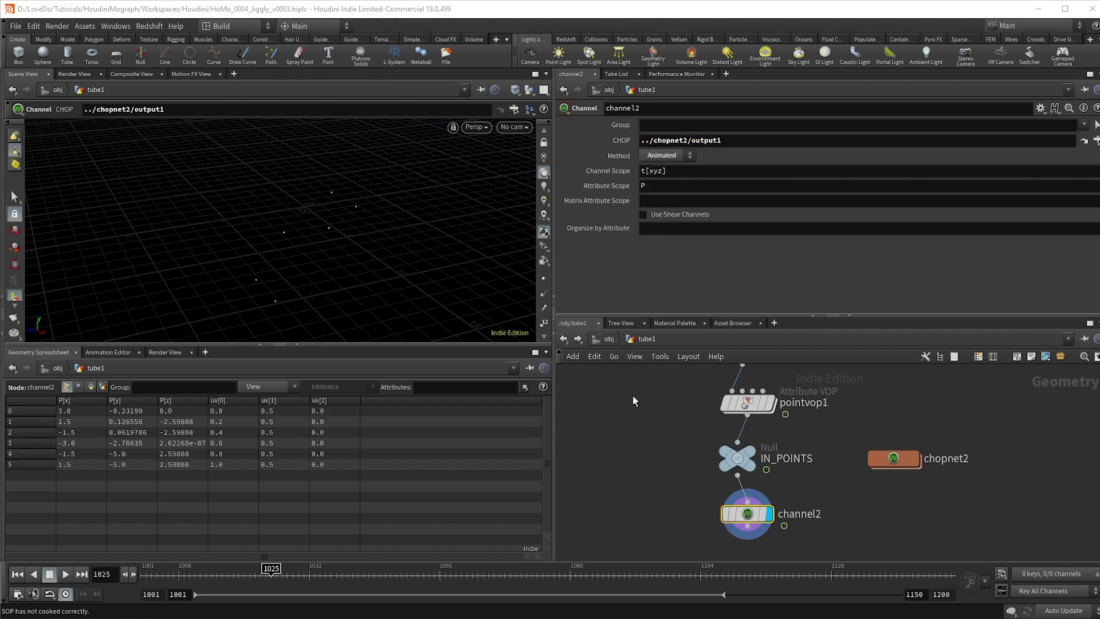
Set the Spring Constant to 70 and Damping Constant to 2.64 in chopnet2, and play the animation to check the point motion
key(ctrl+Up)
click(66, 573)
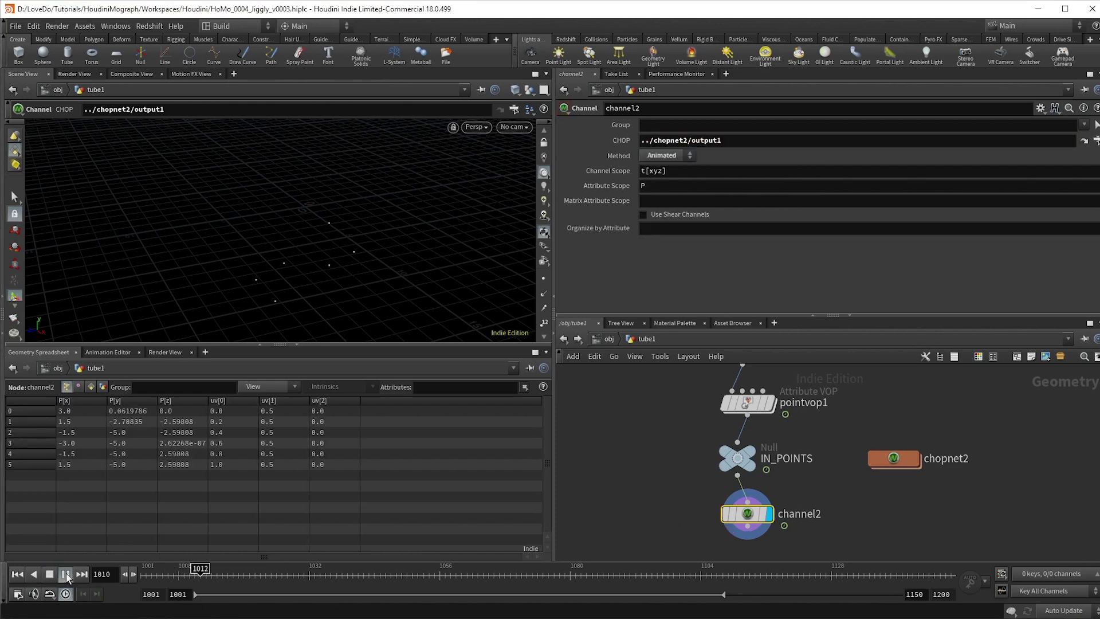
double_click(902, 458)
click(738, 425)
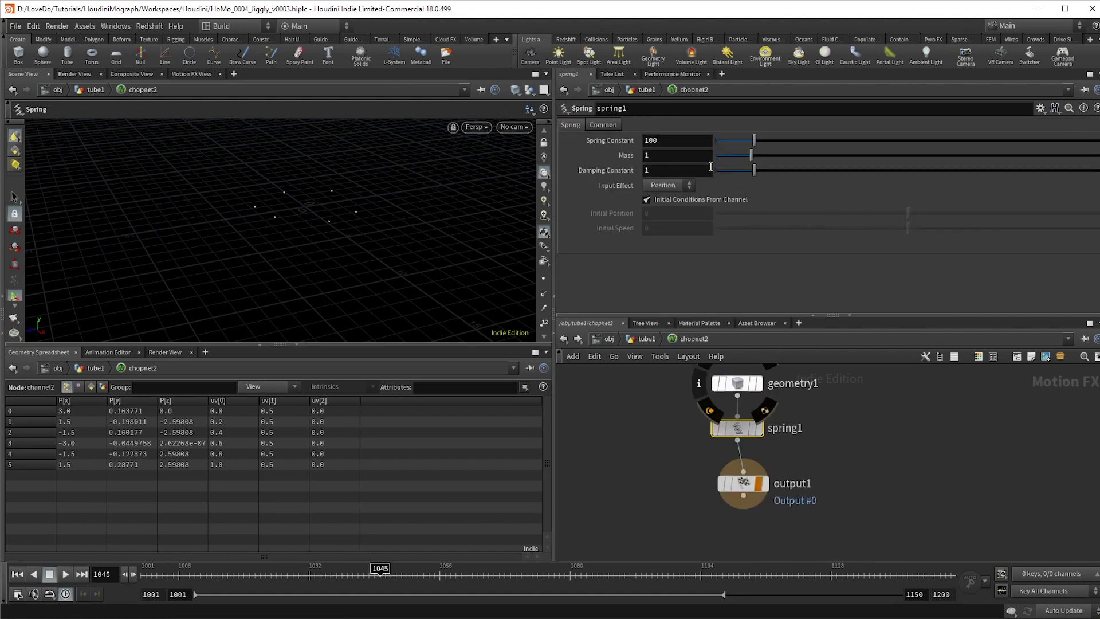
click(630, 339)
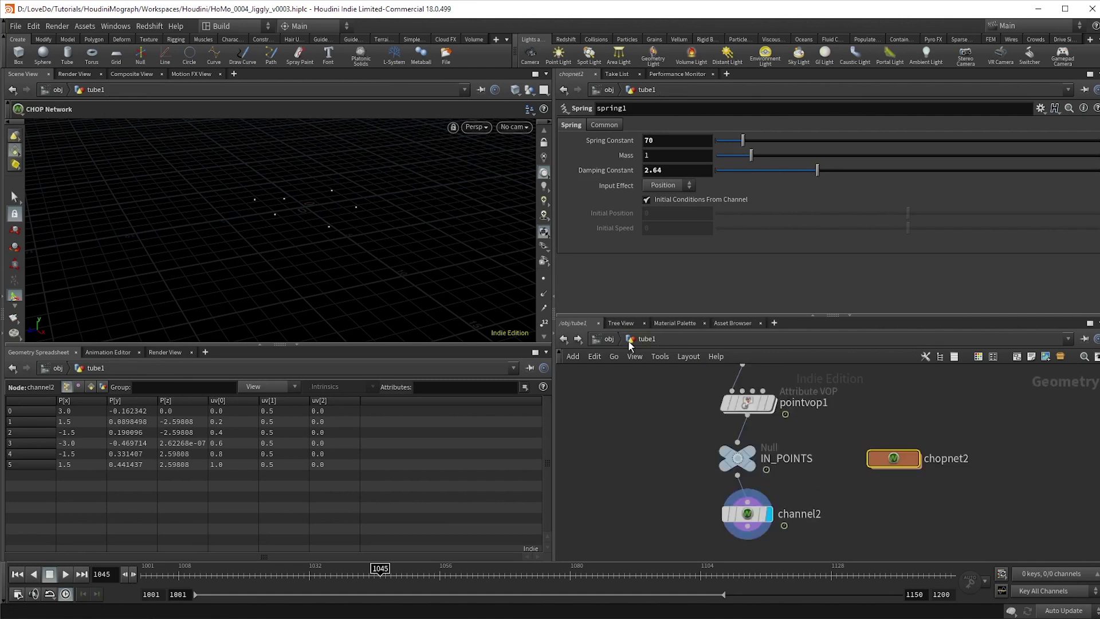
click(65, 574)
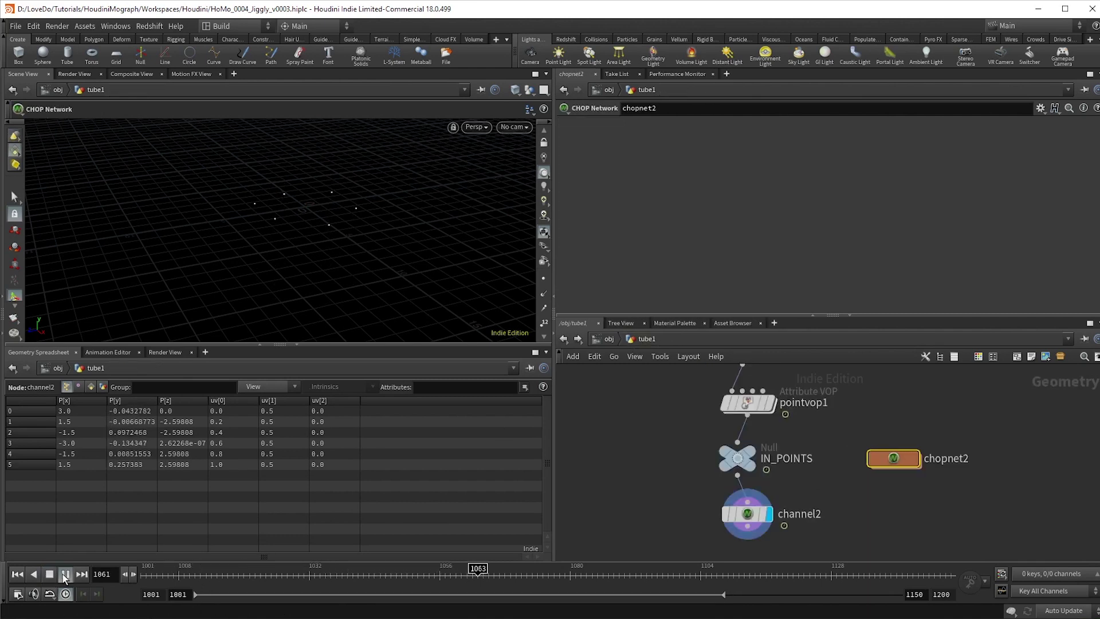
click(63, 573)
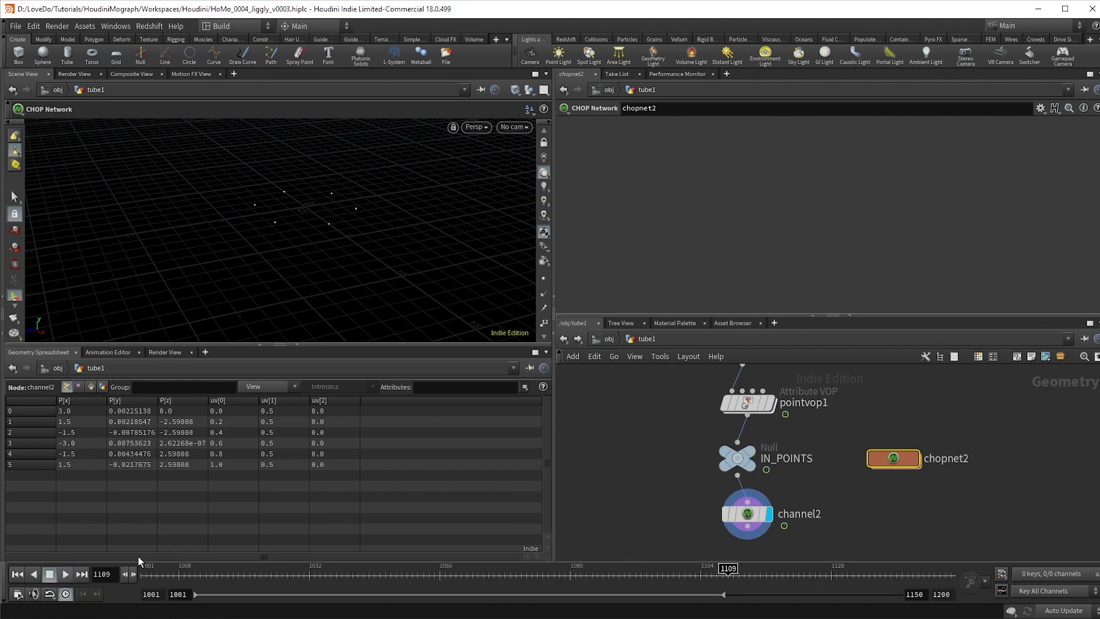
Add a Copy Stamp node beside channel2 in the tube1 network
click(745, 511)
scroll(715, 464, down, 5)
key(Tab)
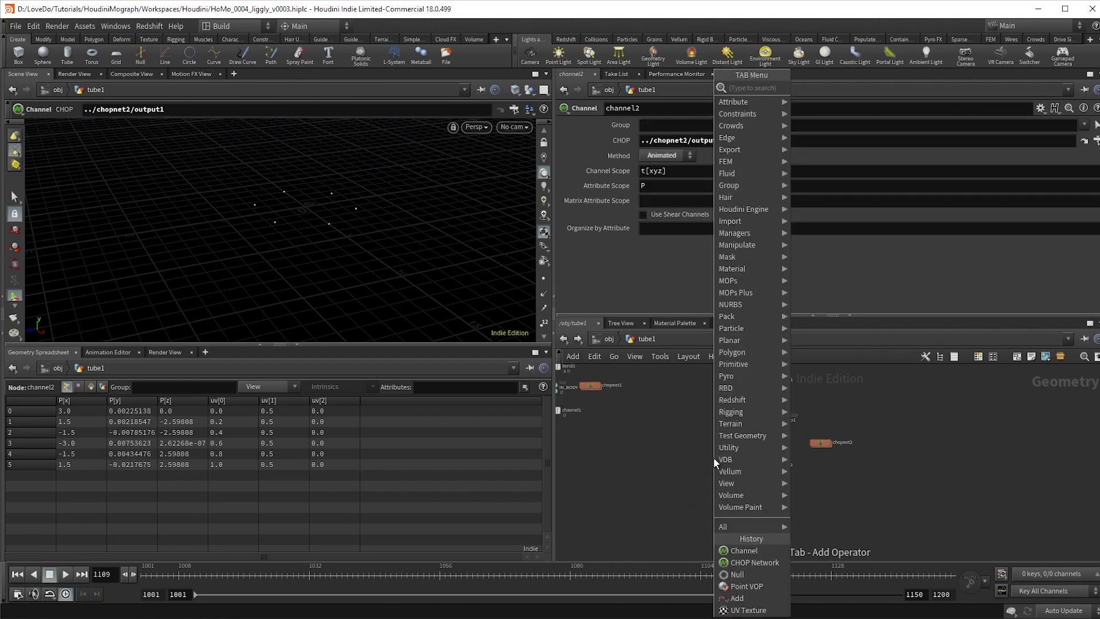
text(attrib)
key(Return)
click(715, 463)
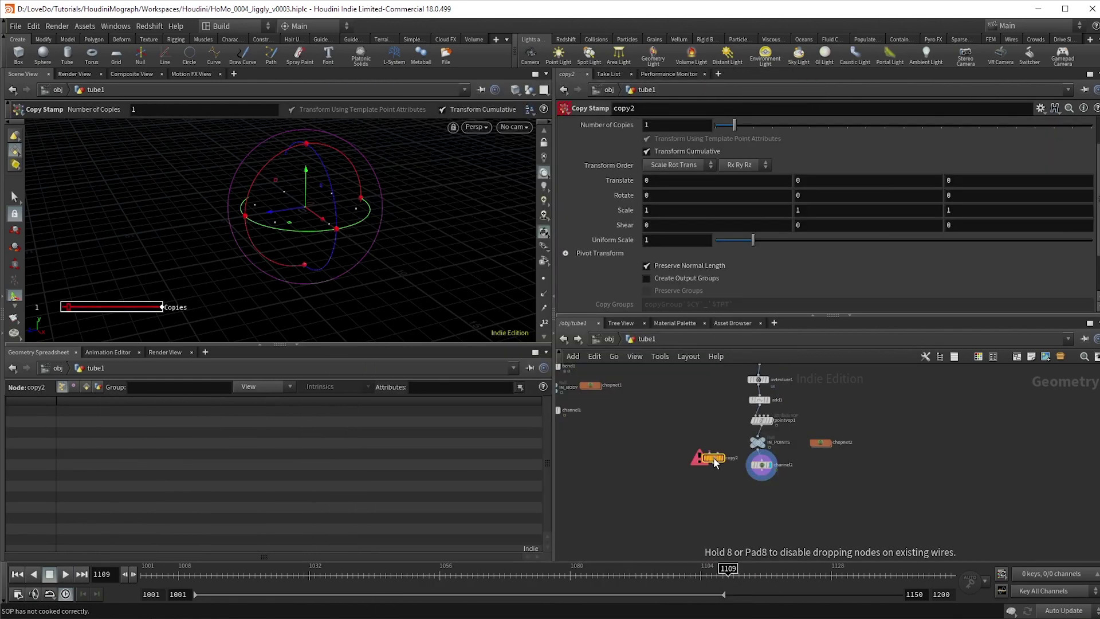
Wire channel1 into the first input and channel2 into the second input of the new Copy Stamp node, and display it
scroll(713, 461, up, 2)
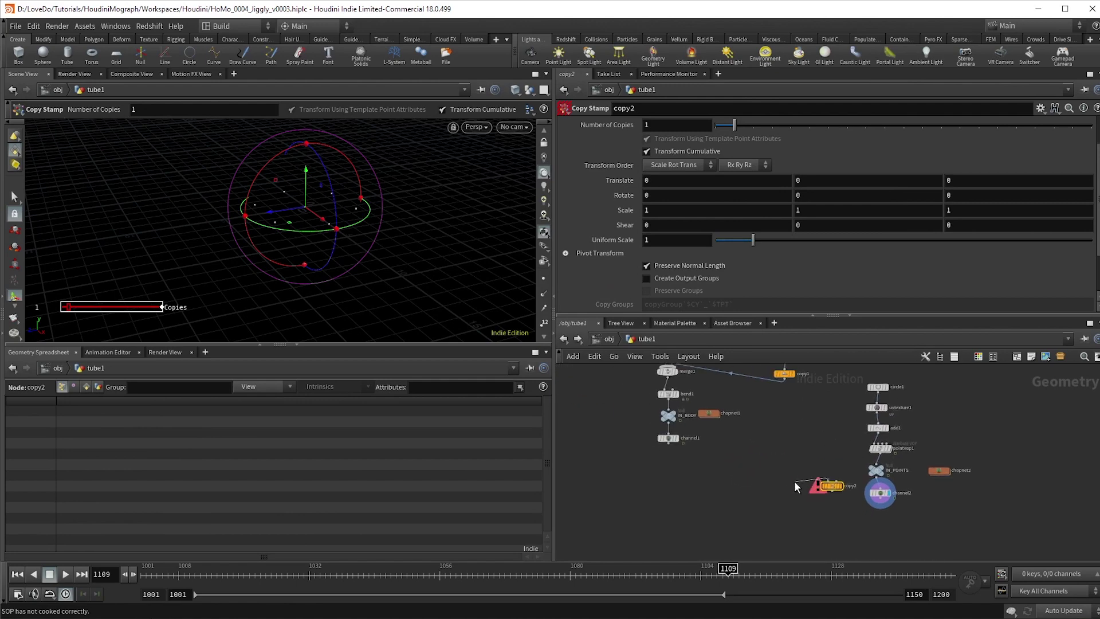
drag(558, 414, 708, 453)
scroll(725, 455, up, 2)
click(823, 474)
click(922, 503)
scroll(814, 484, up, 3)
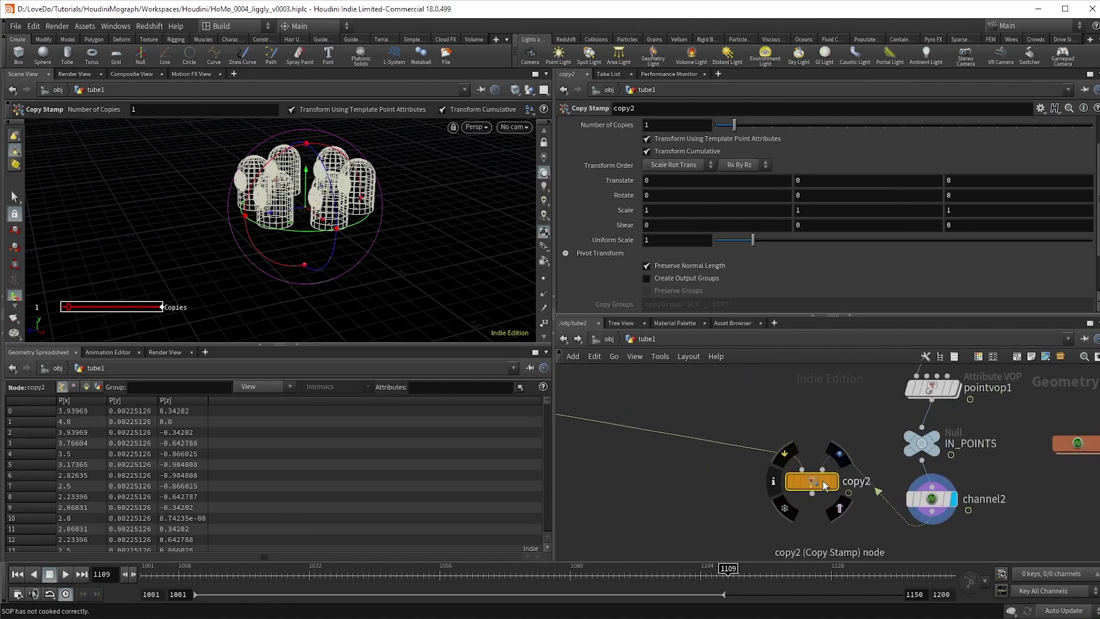
scroll(814, 484, down, 3)
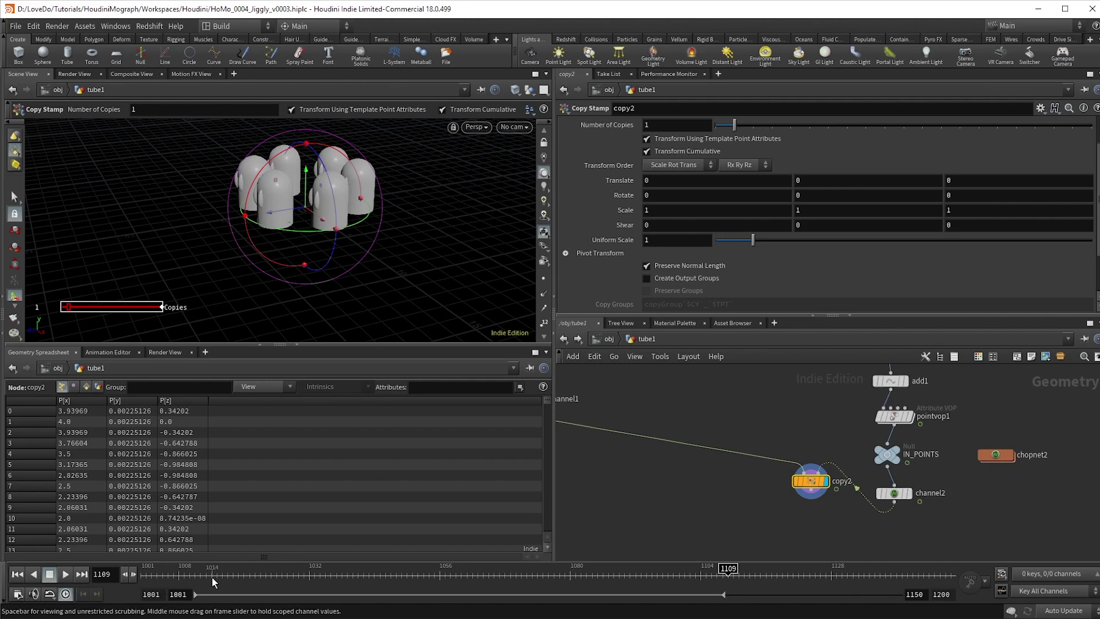
Play the animation and view the copied characters moving with the circle points
click(65, 574)
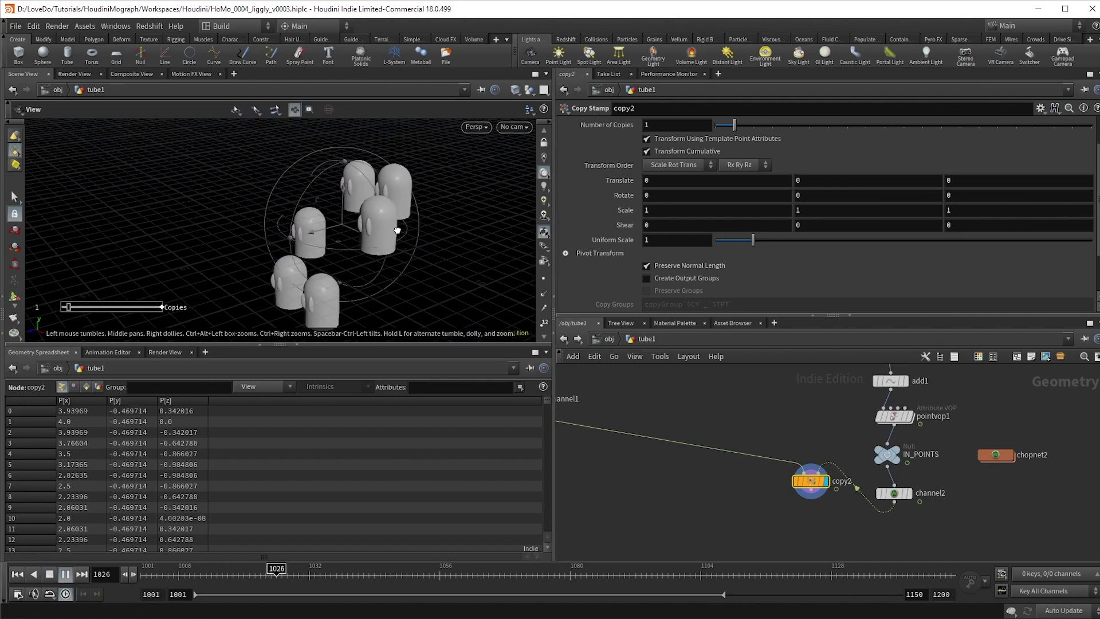
key(Escape)
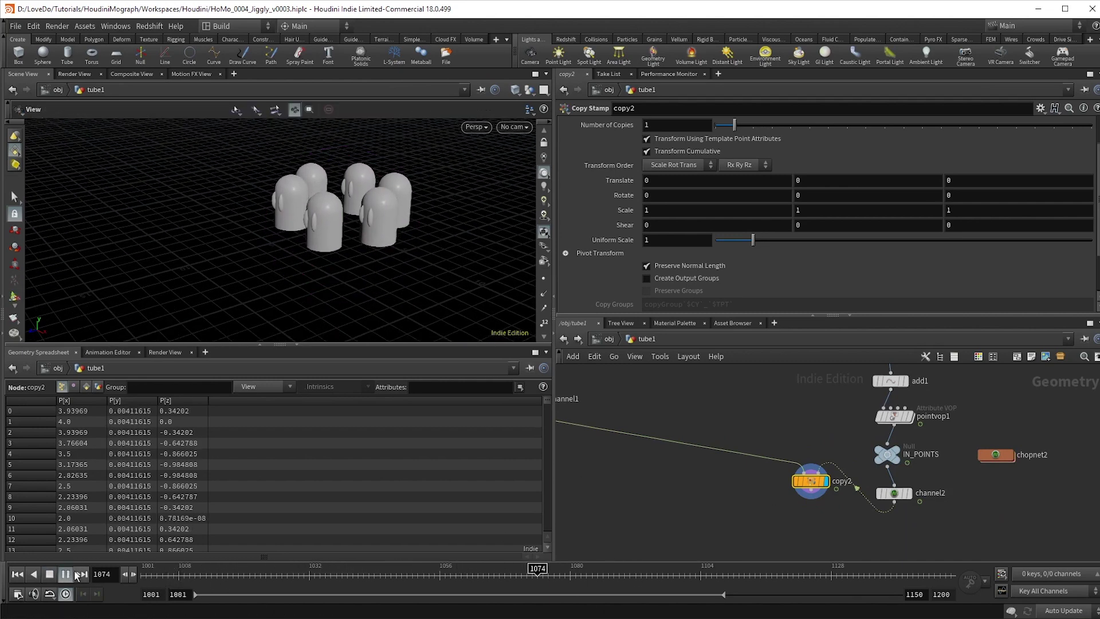
click(82, 574)
Go inside pointvop1 and add a Bind node with its parameter name set to offset
double_click(894, 416)
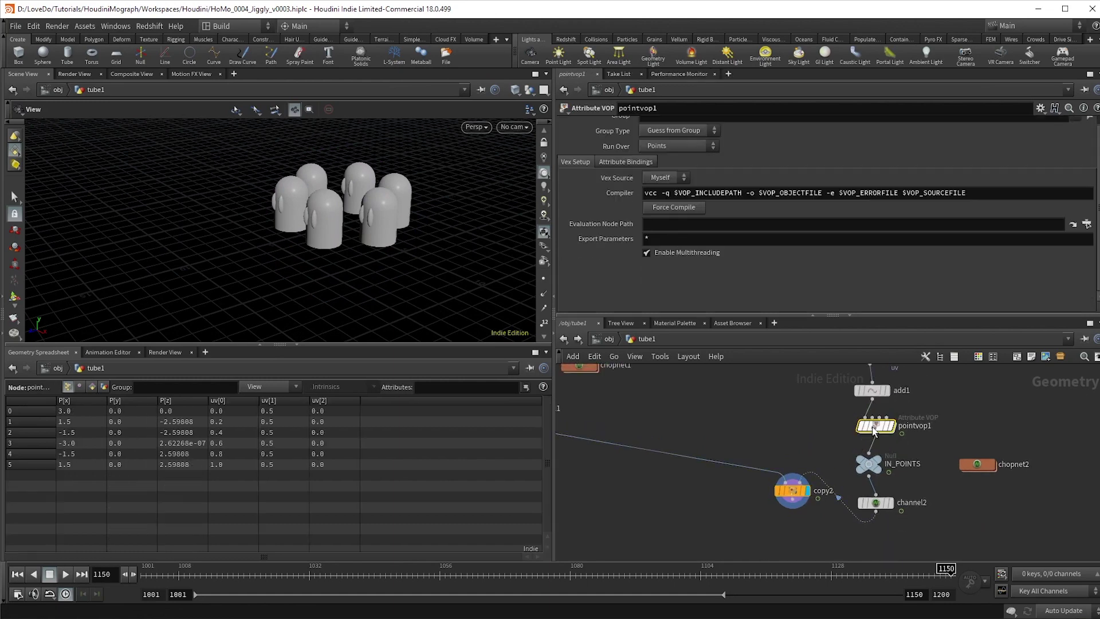
key(Tab)
text(bind)
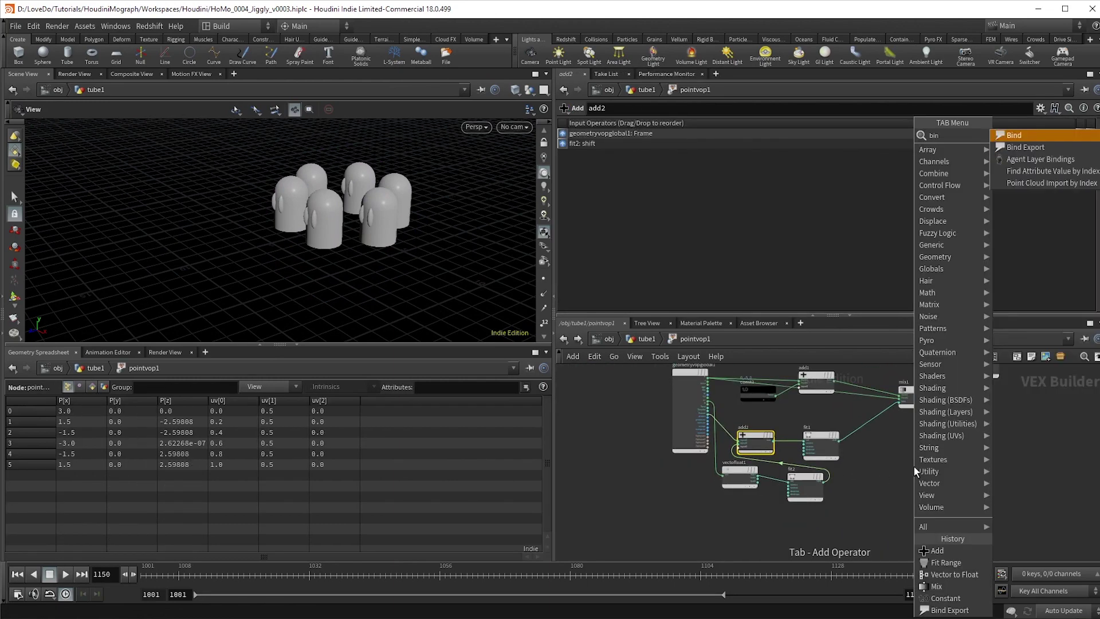
key(Return)
click(913, 467)
double_click(678, 124)
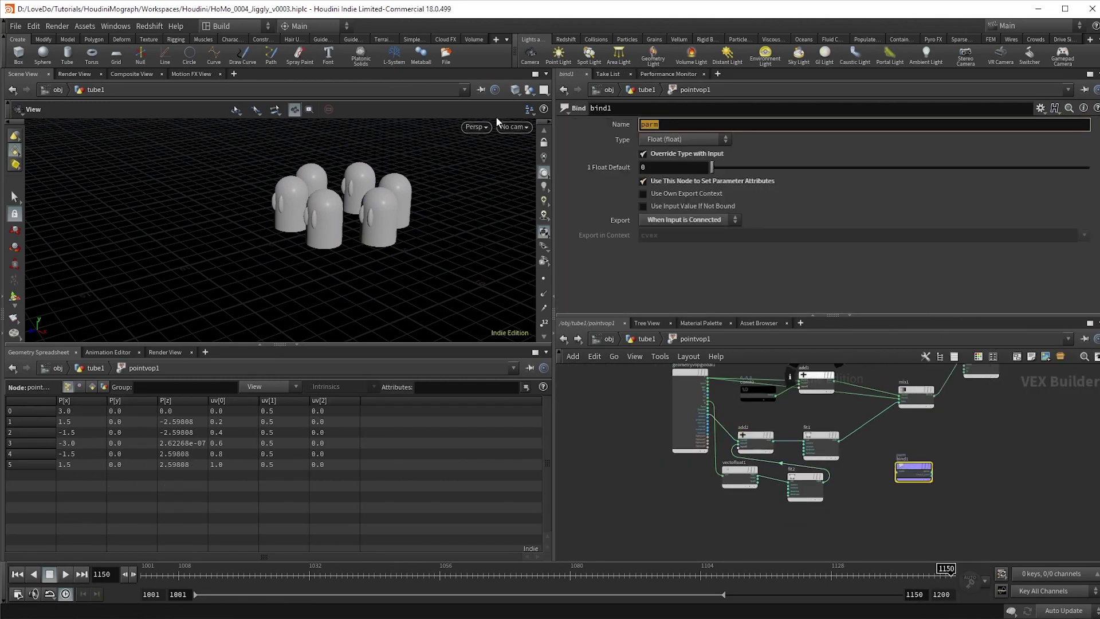
text(offset)
key(Return)
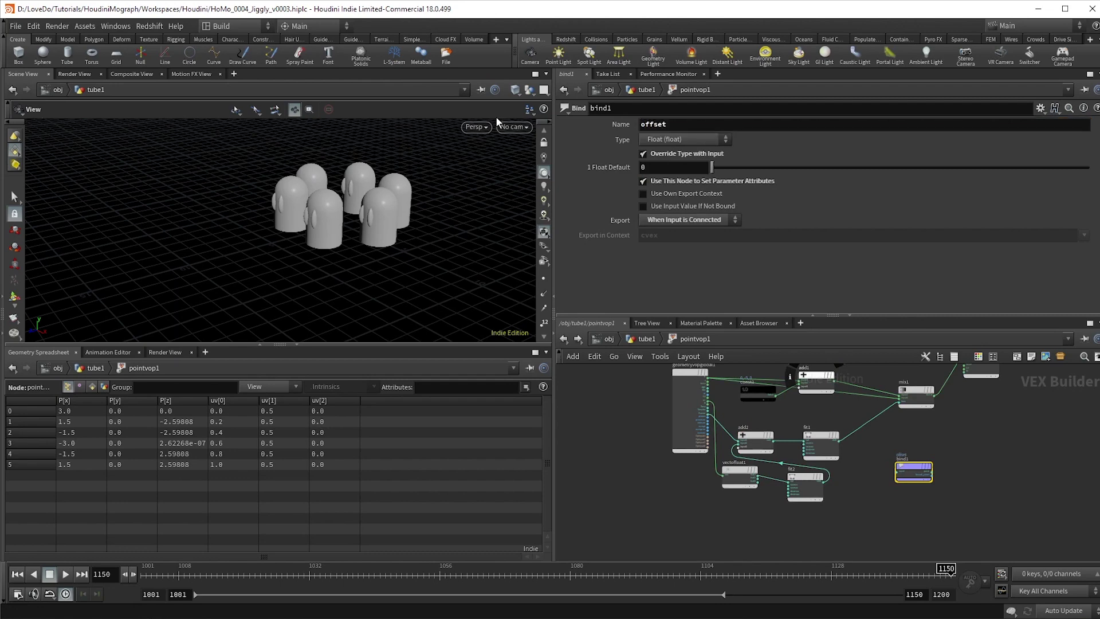
Wire the output of fit2 into the offset Bind node's input and return to the tube1 network
scroll(901, 484, up, 3)
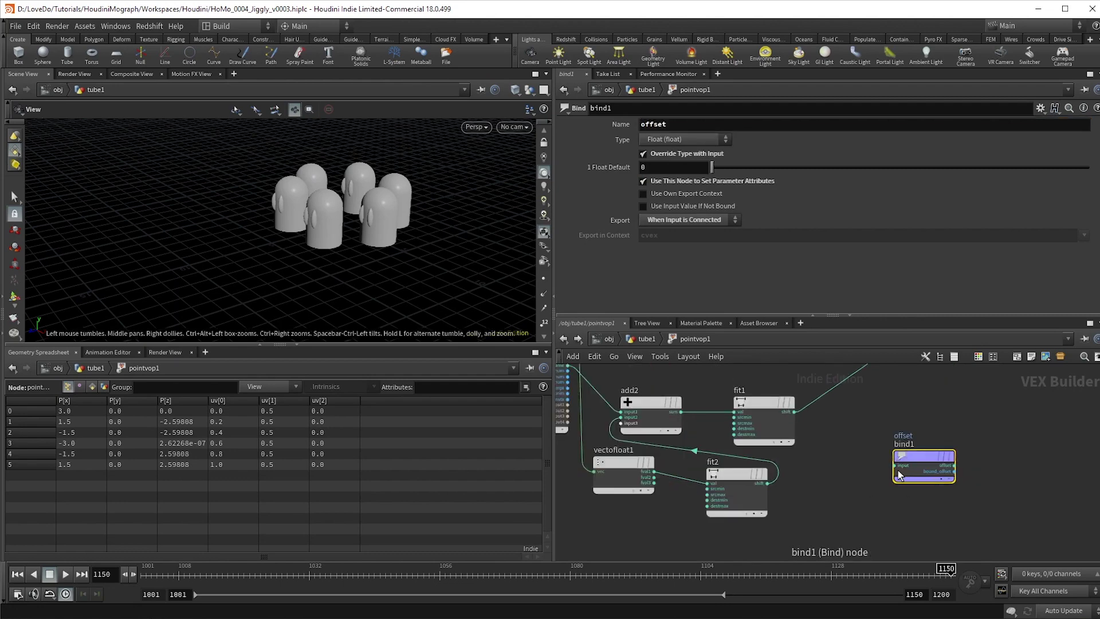
click(898, 471)
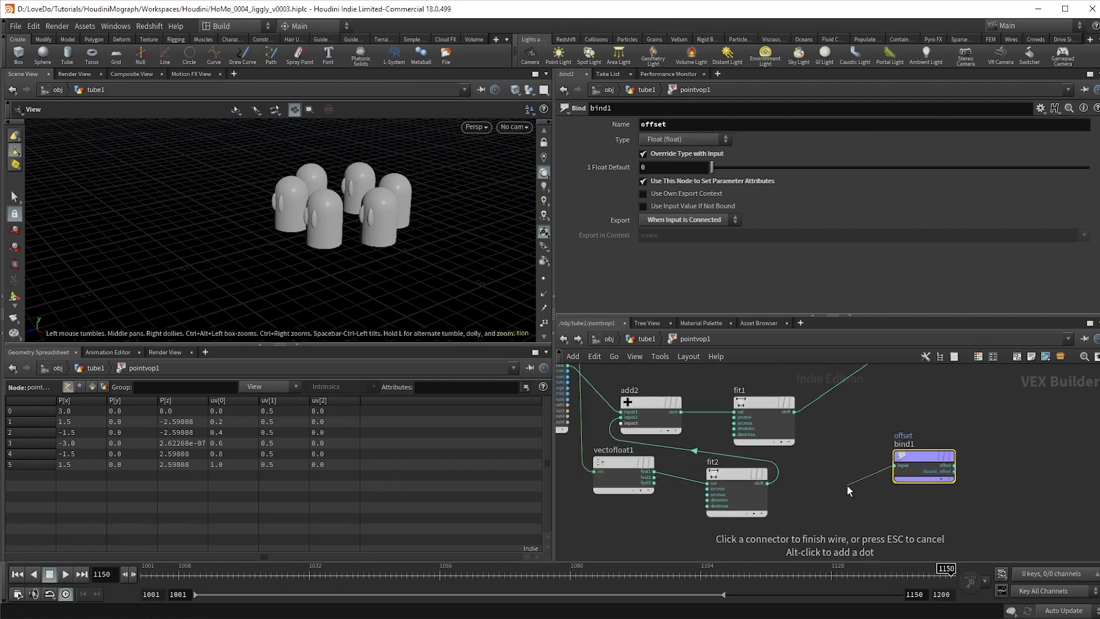
click(769, 483)
click(644, 339)
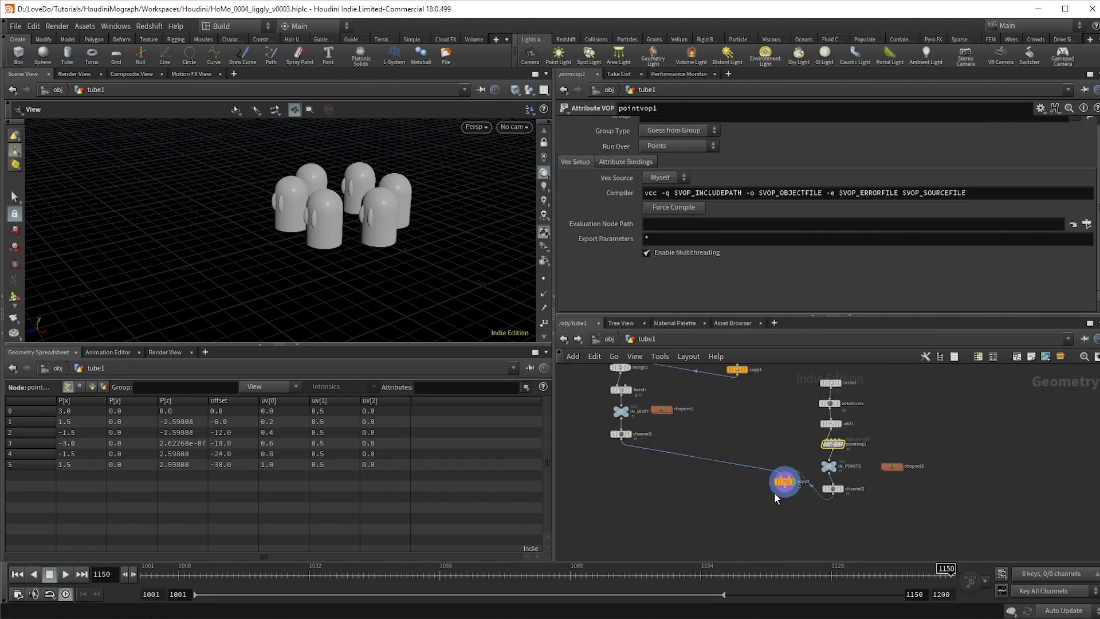
scroll(776, 499, up, 2)
drag(822, 475, 603, 478)
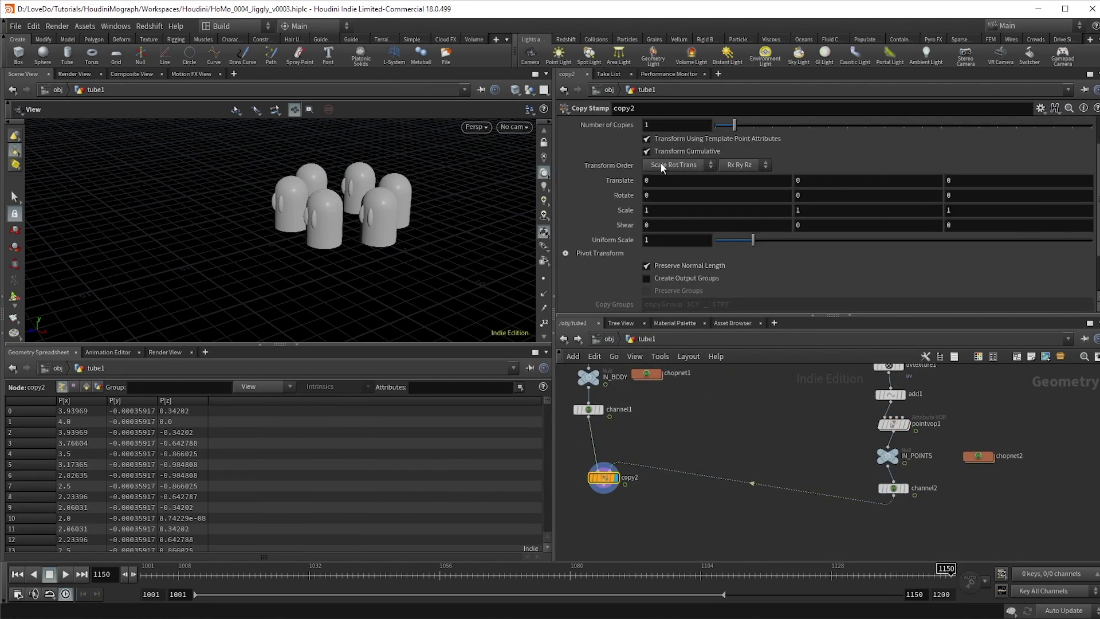
scroll(638, 225, up, 2)
click(608, 157)
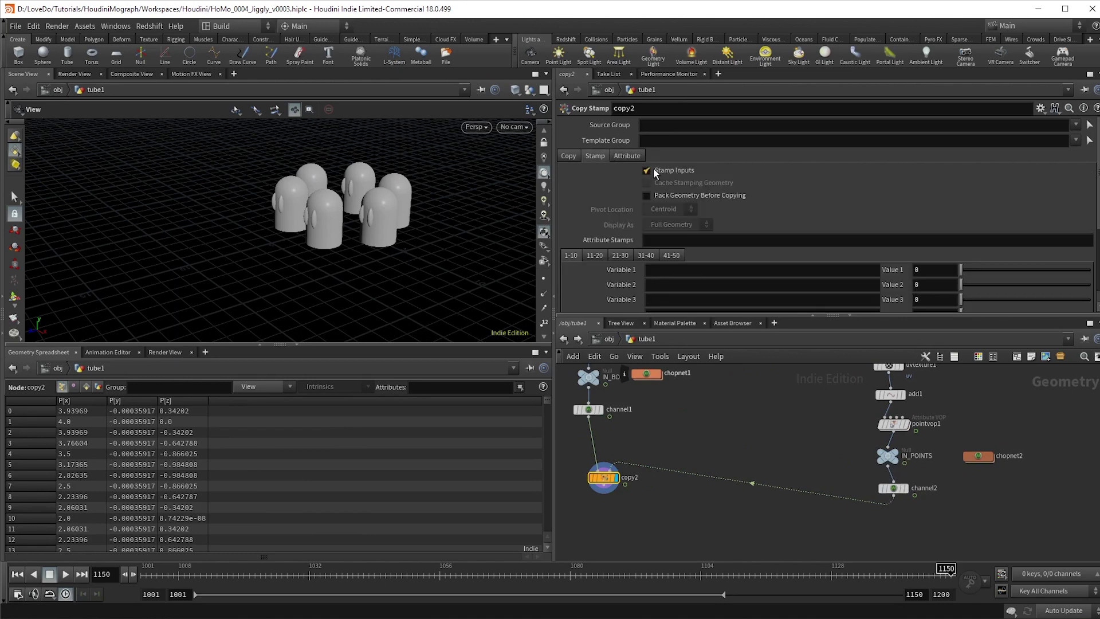
click(697, 275)
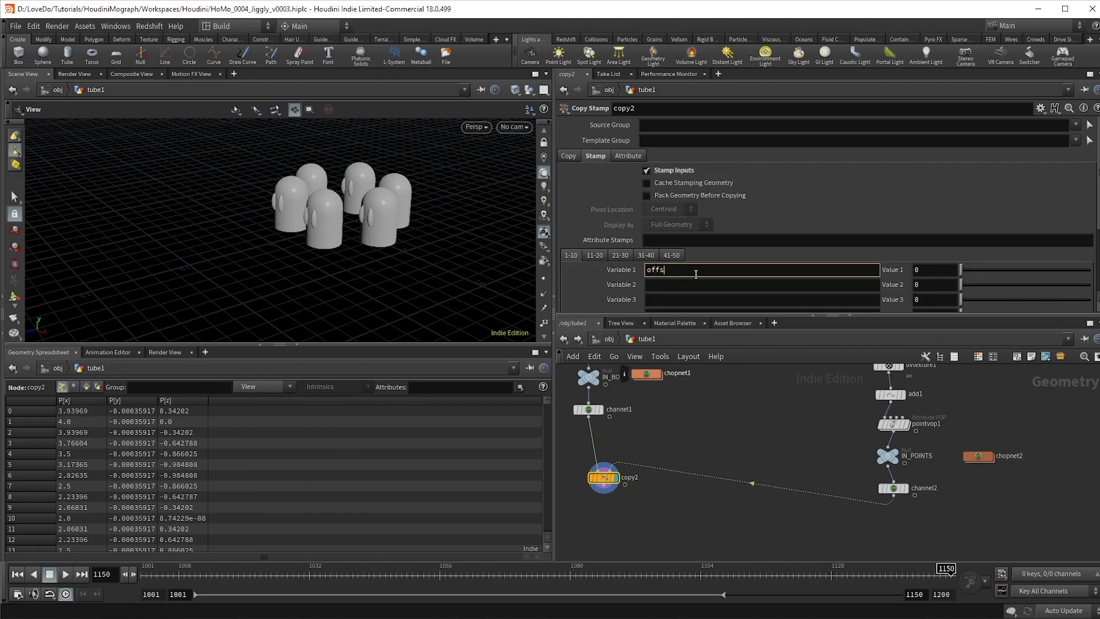
text(offset)
key(Tab)
text(@)
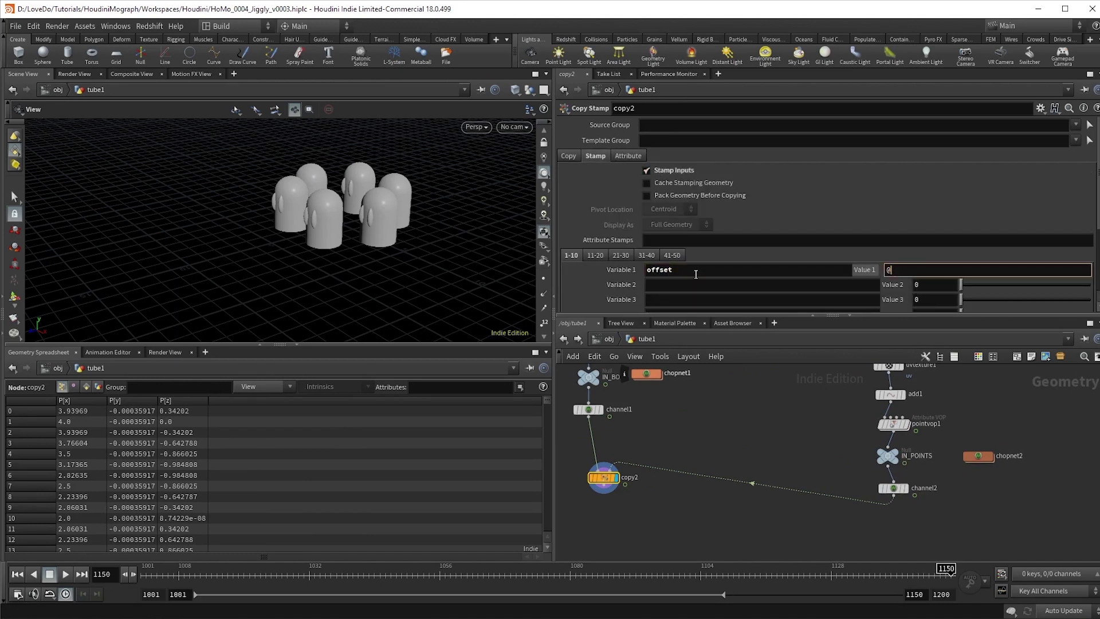
key(Return)
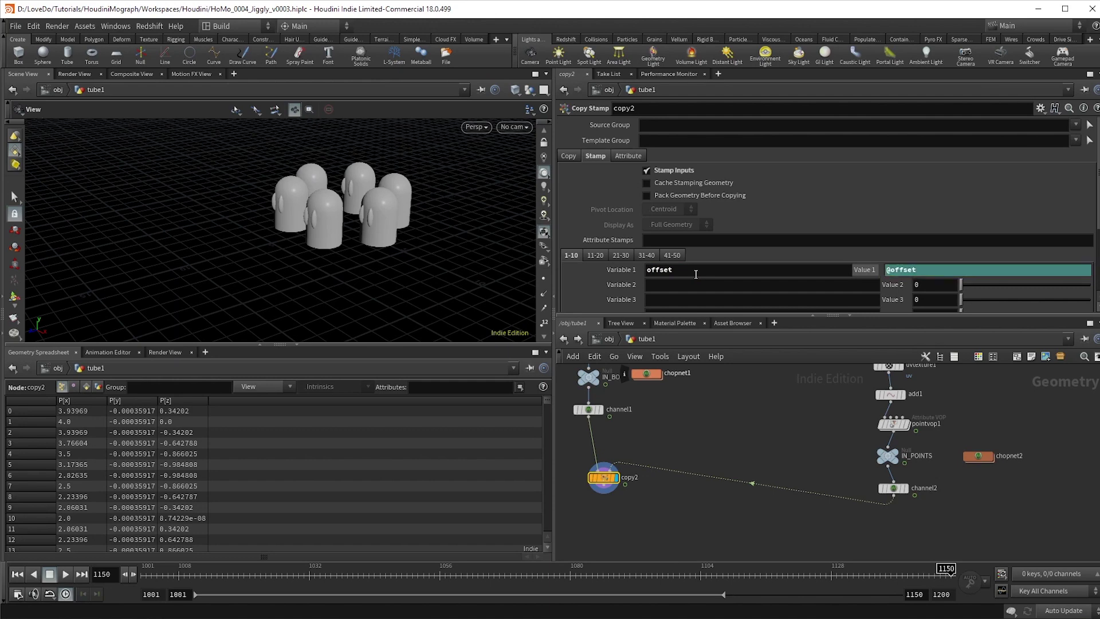
Insert a Time Shift node between channel1 and copy2
middle_drag(614, 425, 663, 431)
key(Tab)
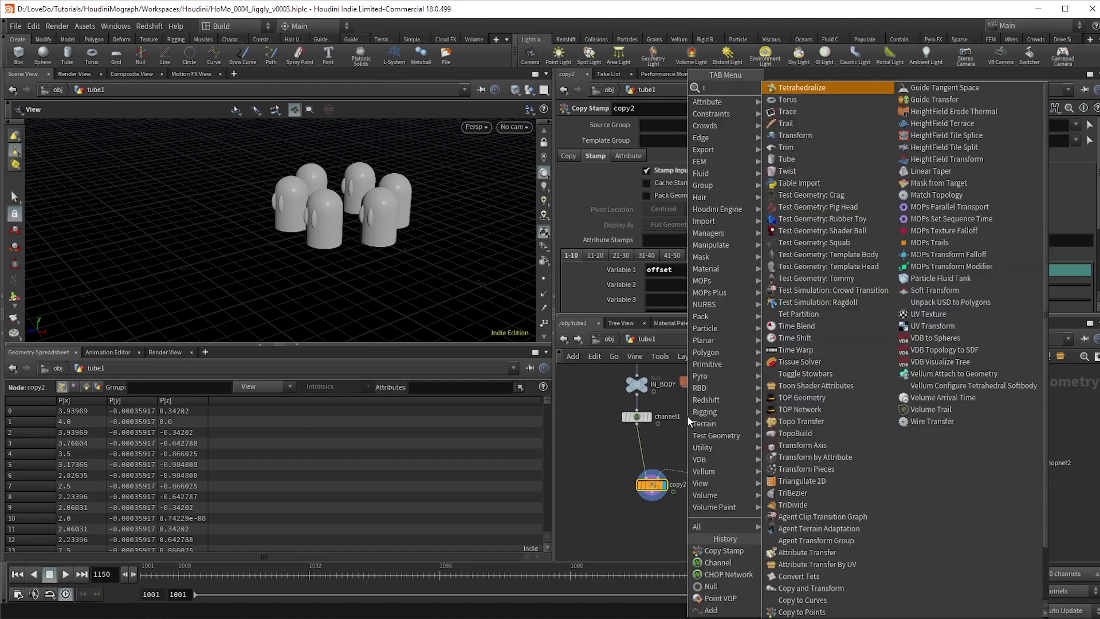
text(timeshift)
key(Return)
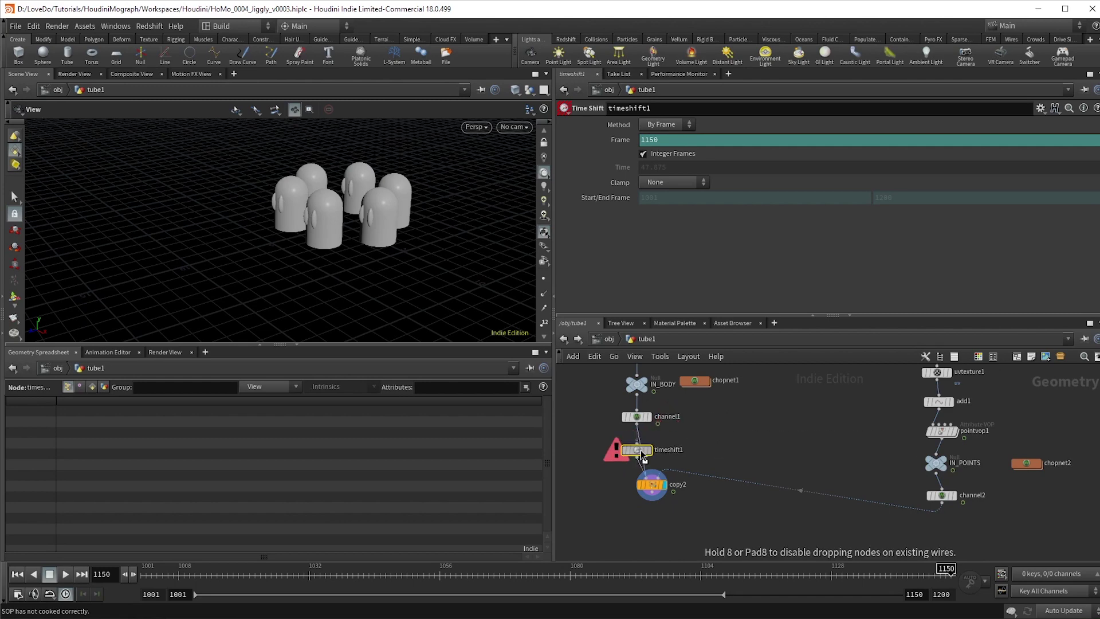
Set the Frame expression of timeshift1 to $F +stamp("../copy2", "offset", 0)
click(637, 449)
click(695, 142)
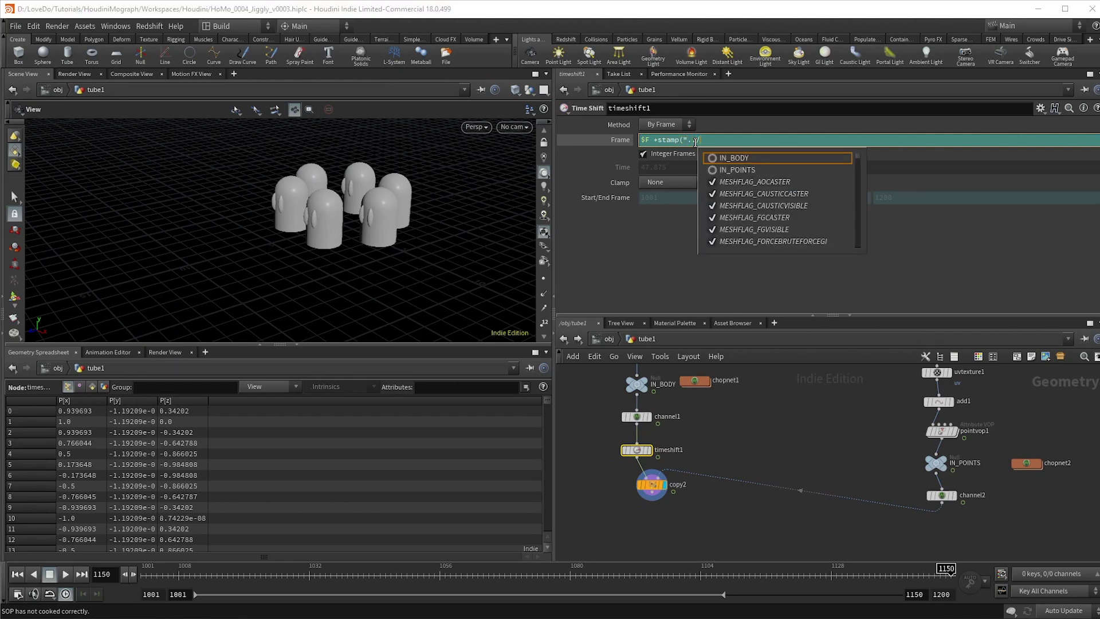
text(y2")
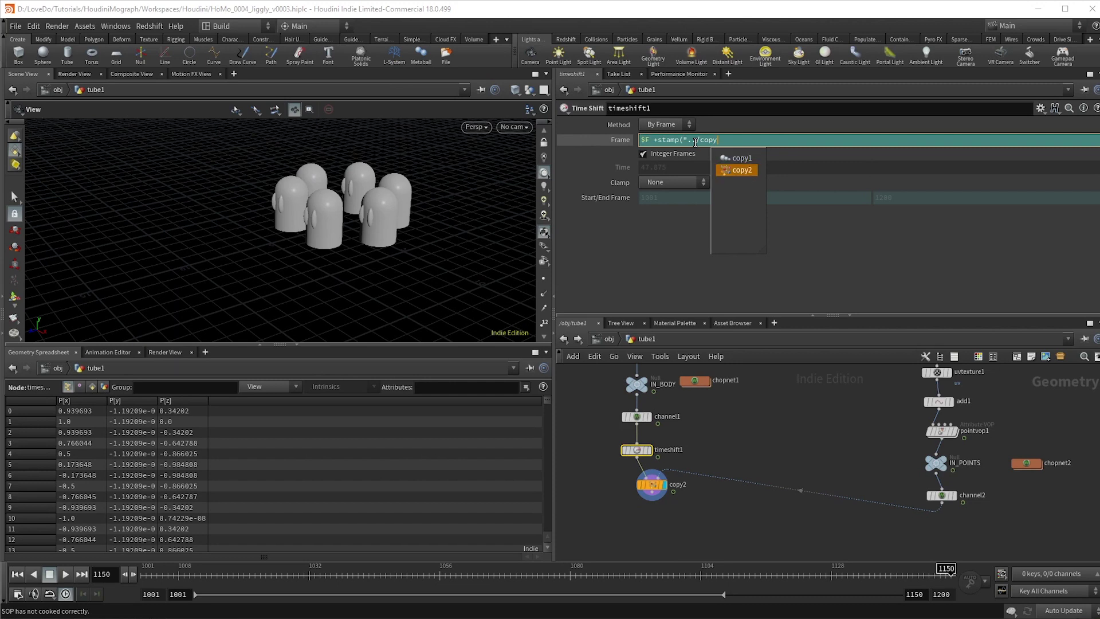
text(, "offset", 0)
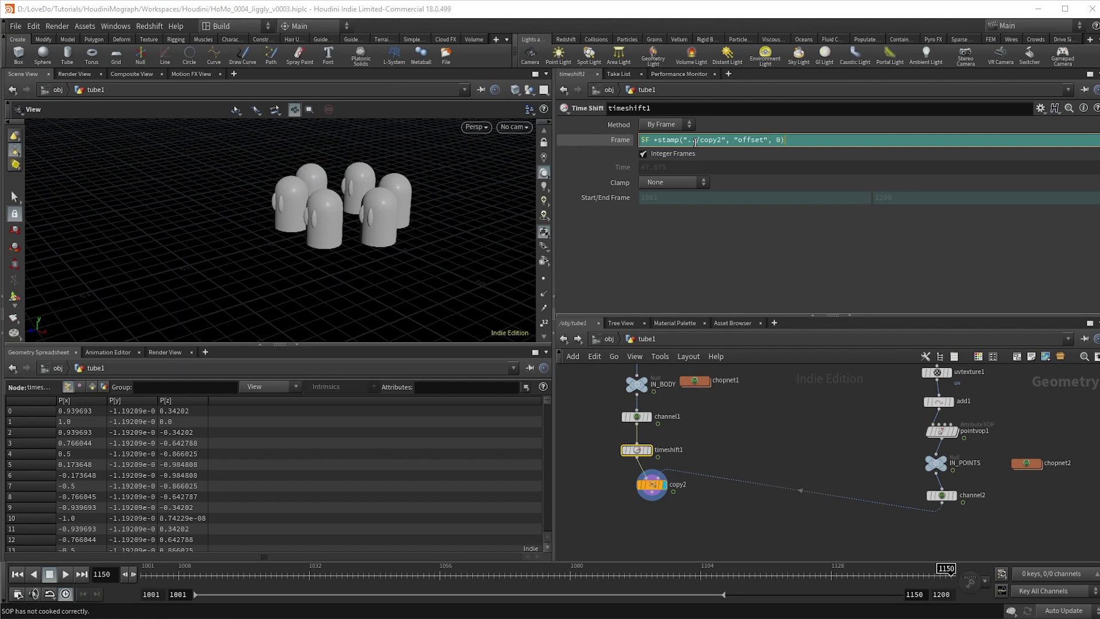
key(Return)
Select copy2 and play the animation from frame 1001 twice to check the timing of the copied characters
scroll(641, 486, up, 3)
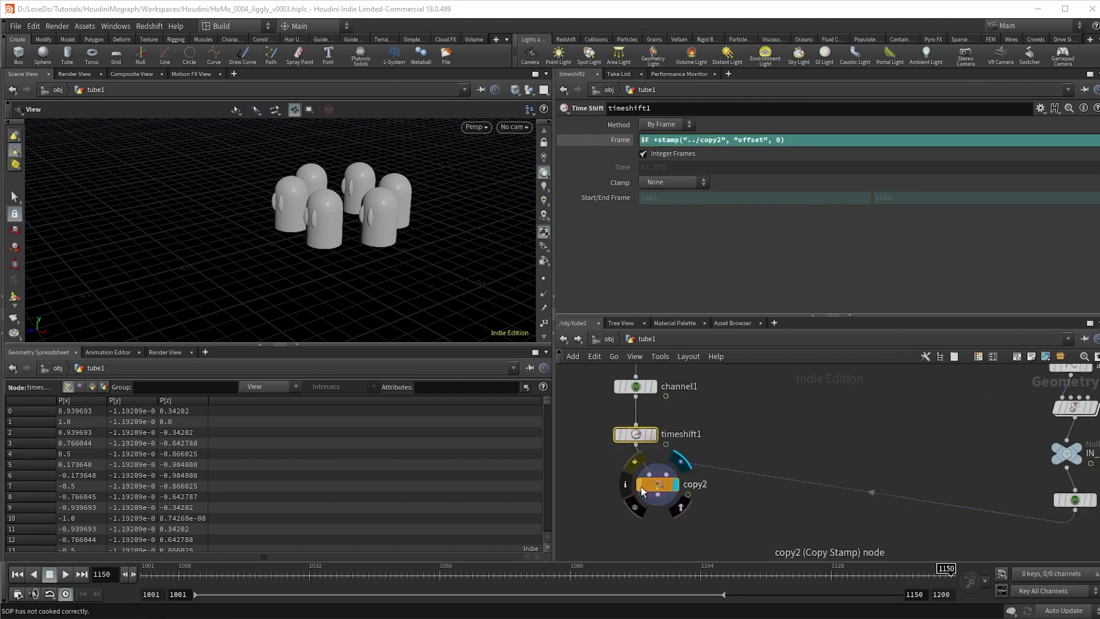
click(641, 486)
click(143, 575)
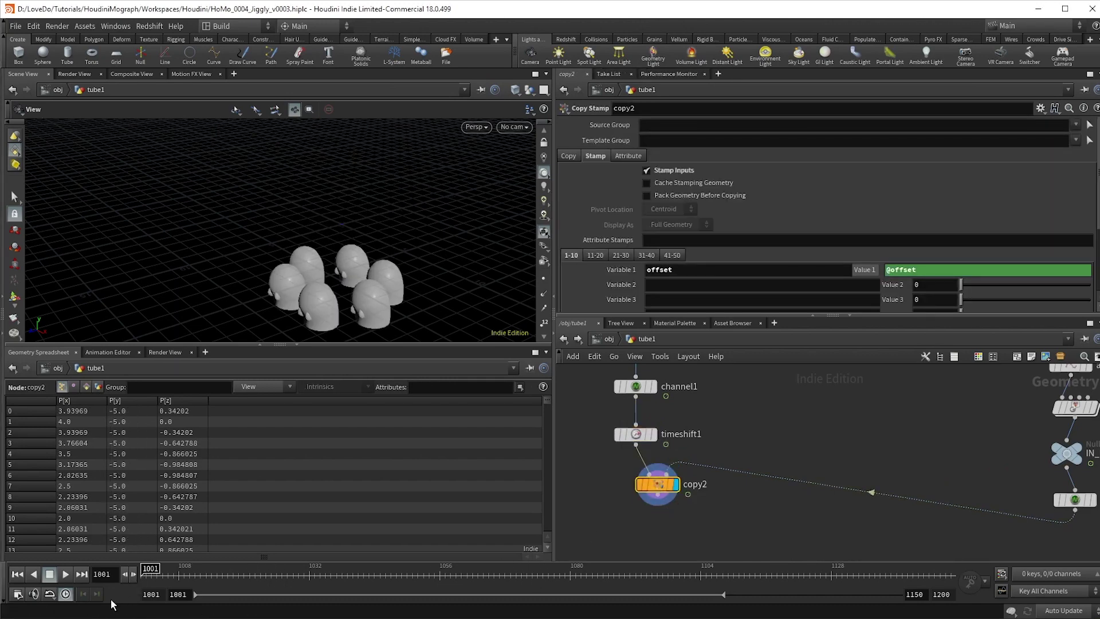
click(64, 575)
drag(367, 240, 437, 275)
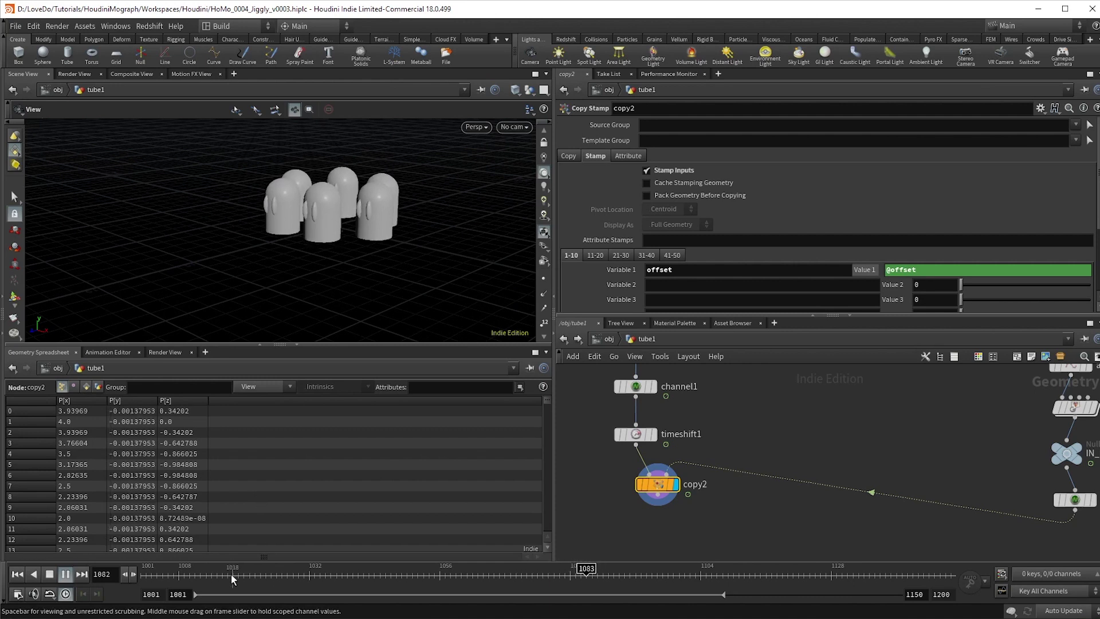
click(194, 568)
click(65, 575)
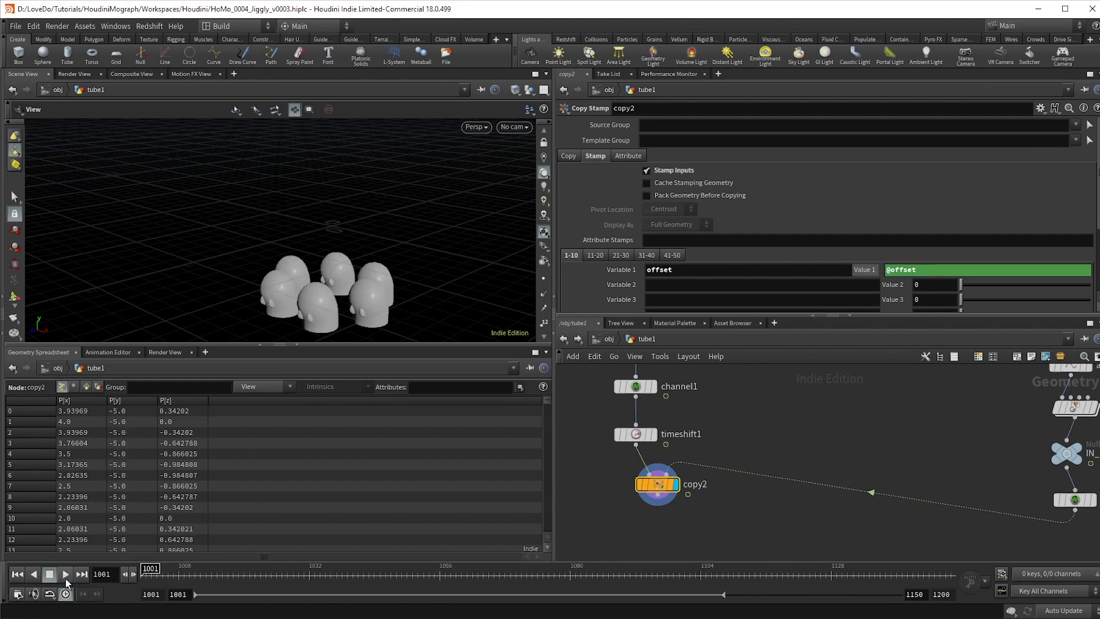